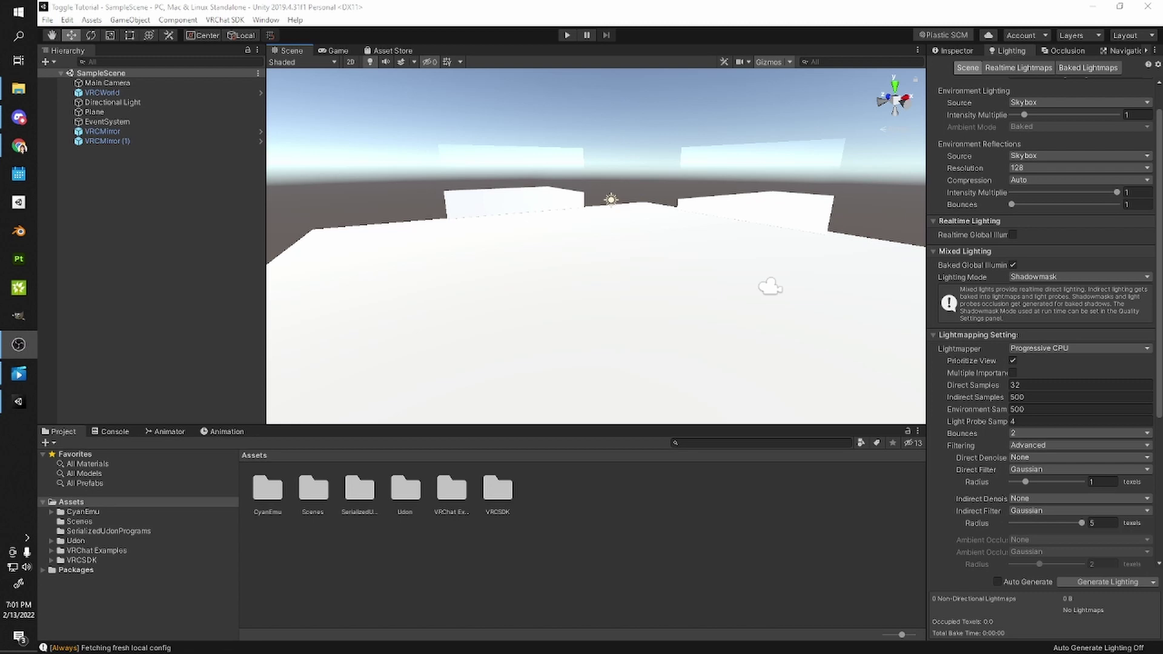
right_drag(770, 287, 596, 264)
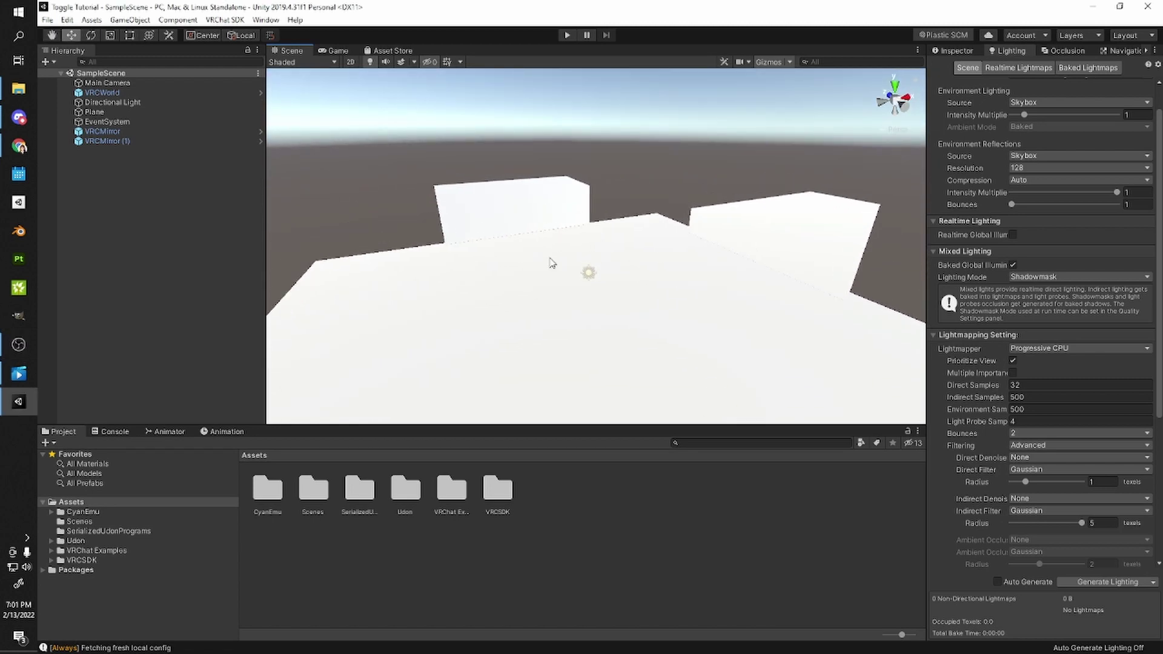
click(709, 315)
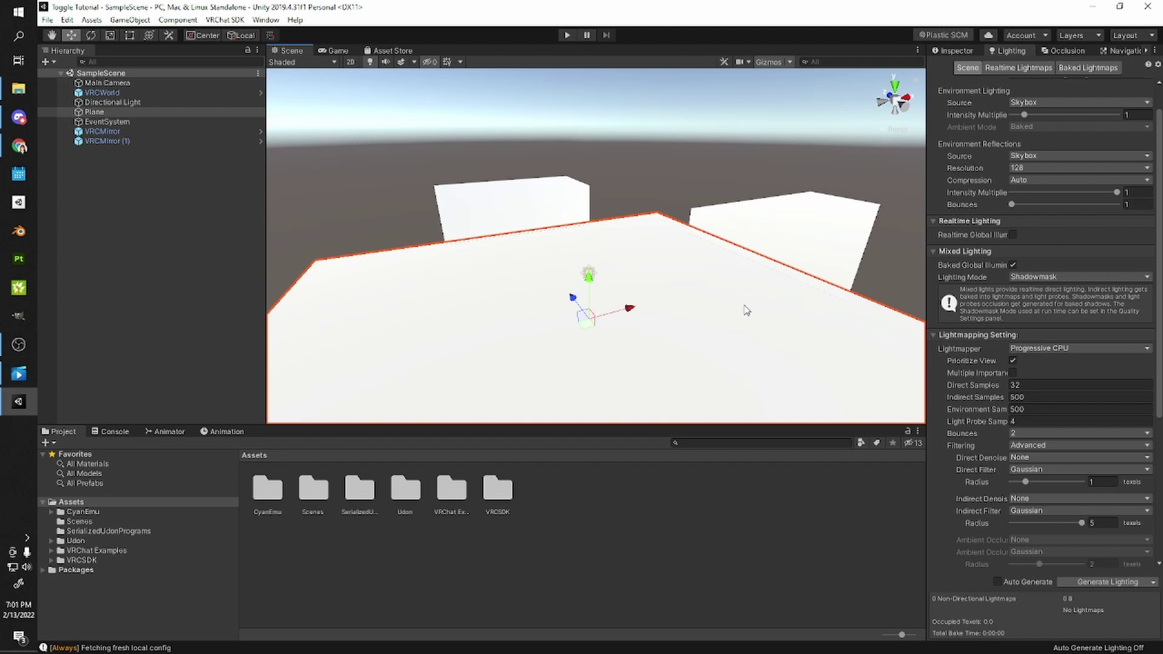
click(537, 215)
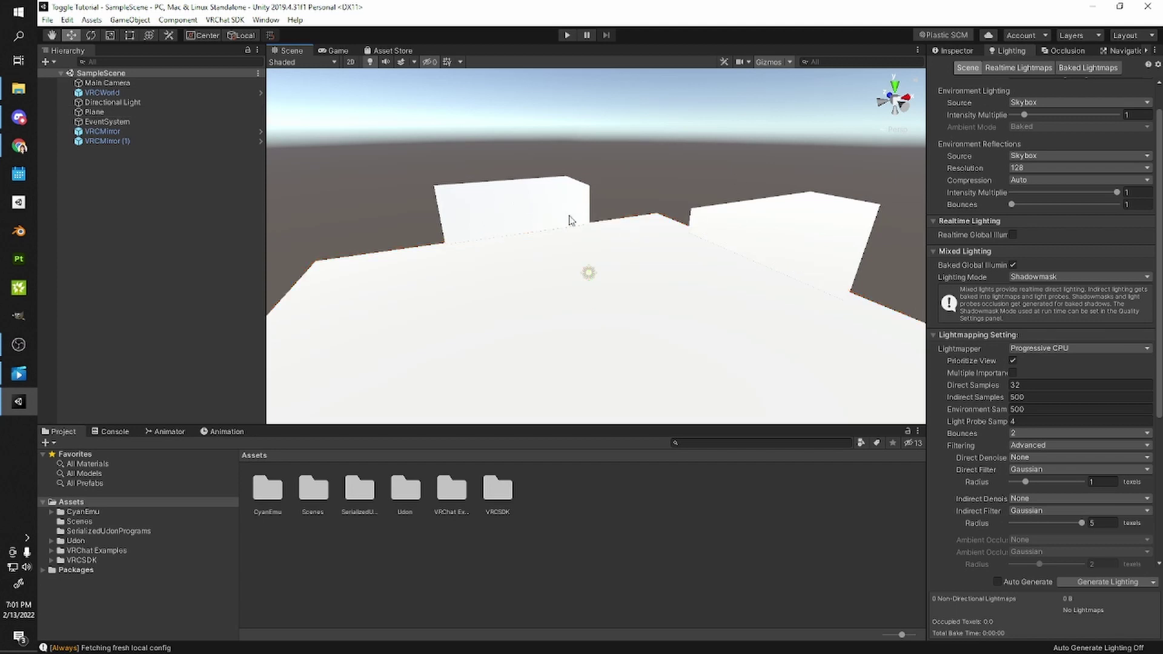
alt+drag(613, 216, 622, 202)
right_drag(636, 213, 576, 270)
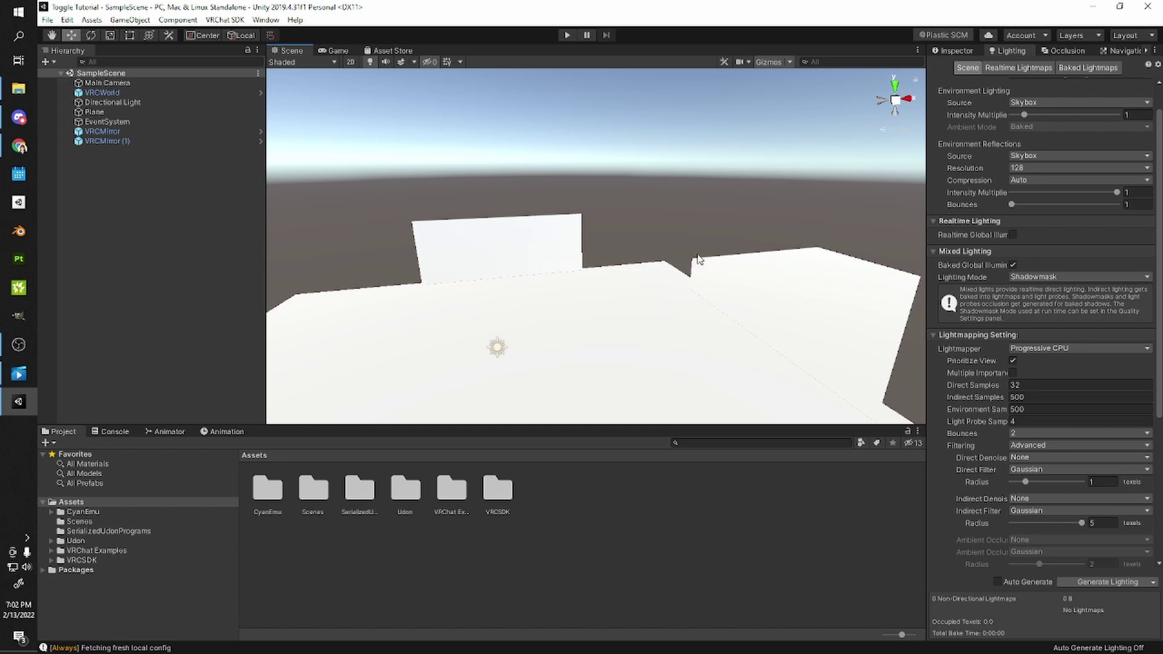
right_drag(657, 304, 636, 275)
key(w)
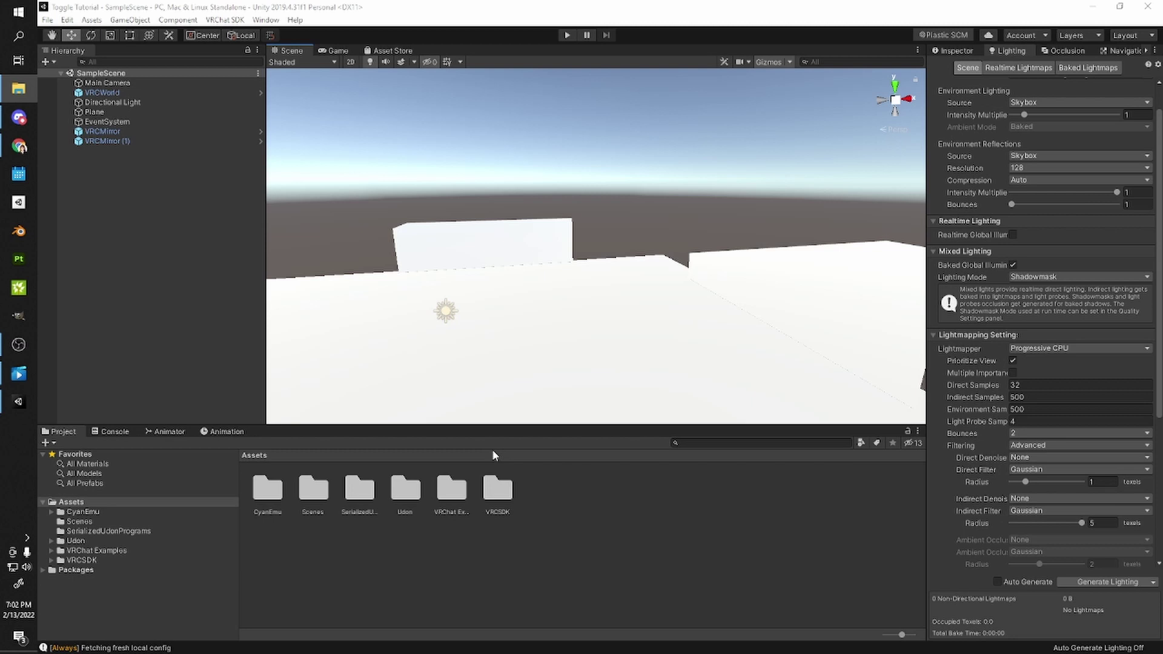
- Create a folder named Udon Scripts in Assets and open it
right_click(594, 555)
mouse_move(654, 247)
click(804, 159)
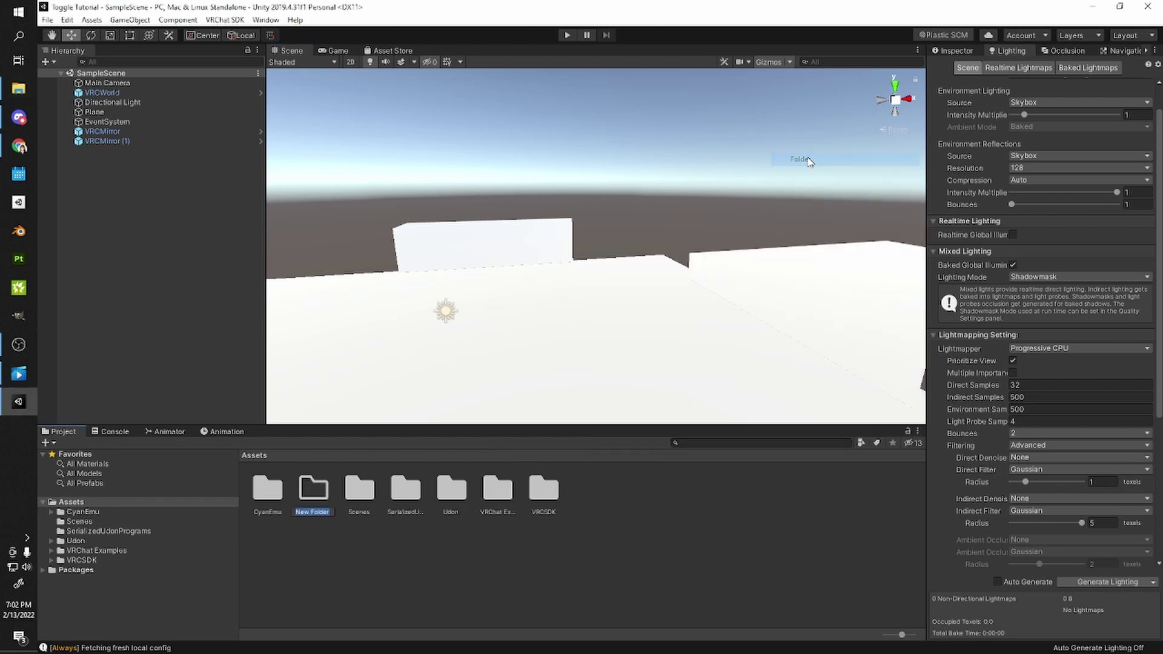
text(Udon Scripts)
key(Return)
double_click(455, 484)
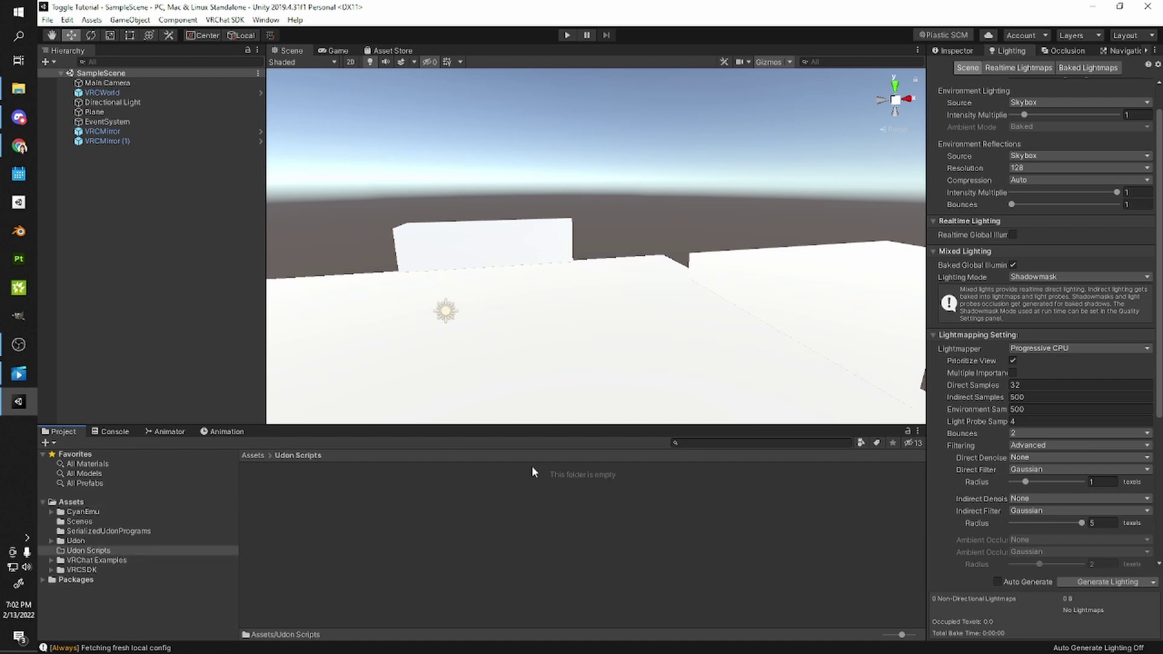
- Import activate gameobjects.asset from the Toggle Tutorial assets folder in File Explorer into the Udon Scripts folder
drag(1161, 165, 794, 110)
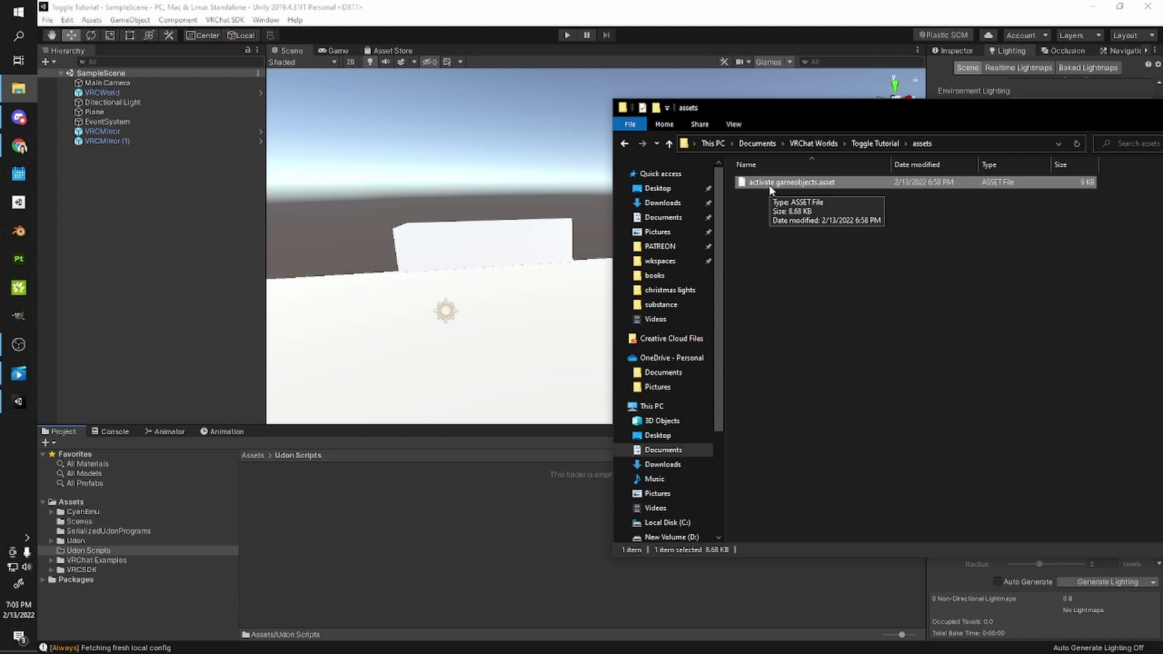
drag(770, 184, 866, 263)
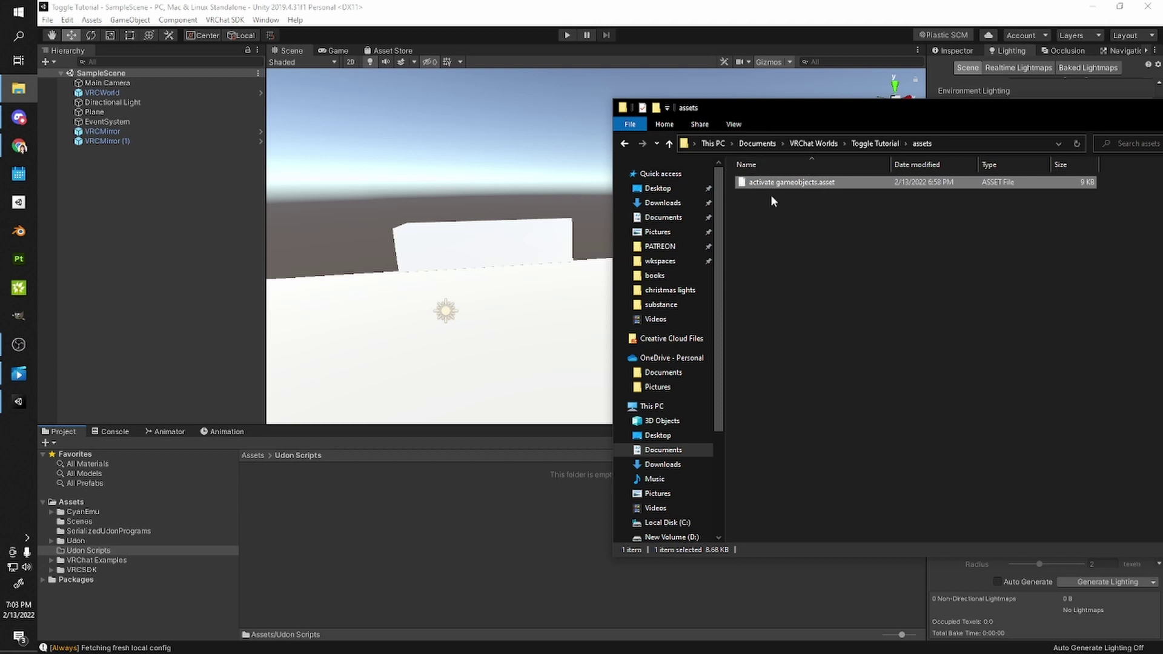
drag(772, 183, 441, 511)
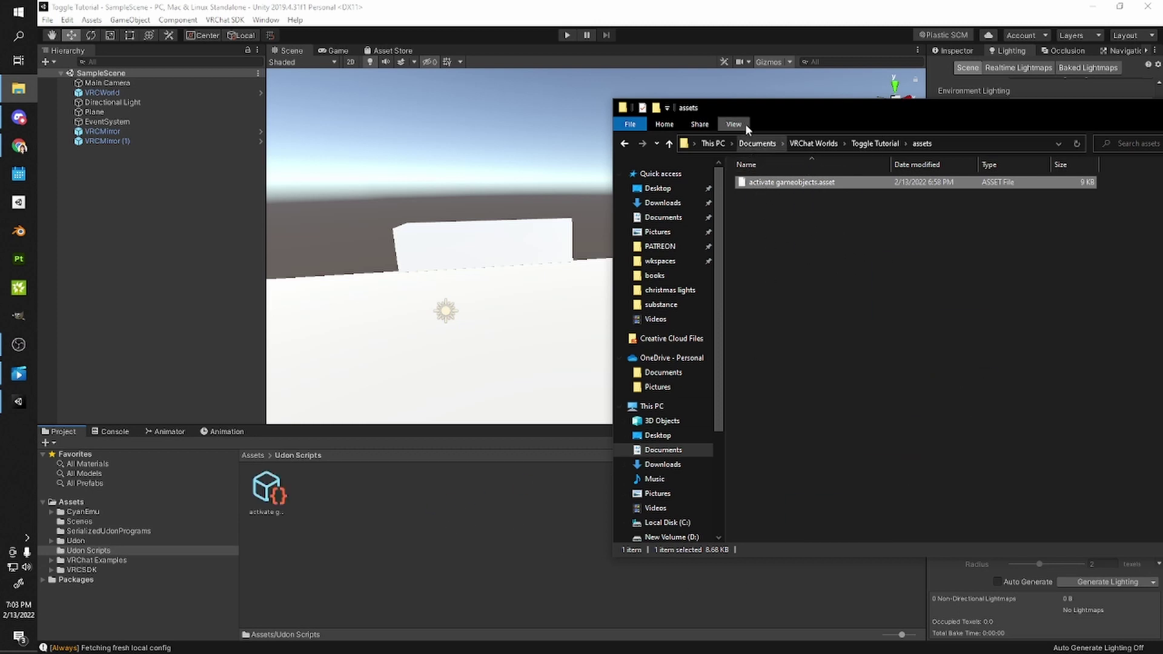
drag(746, 109, 1162, 130)
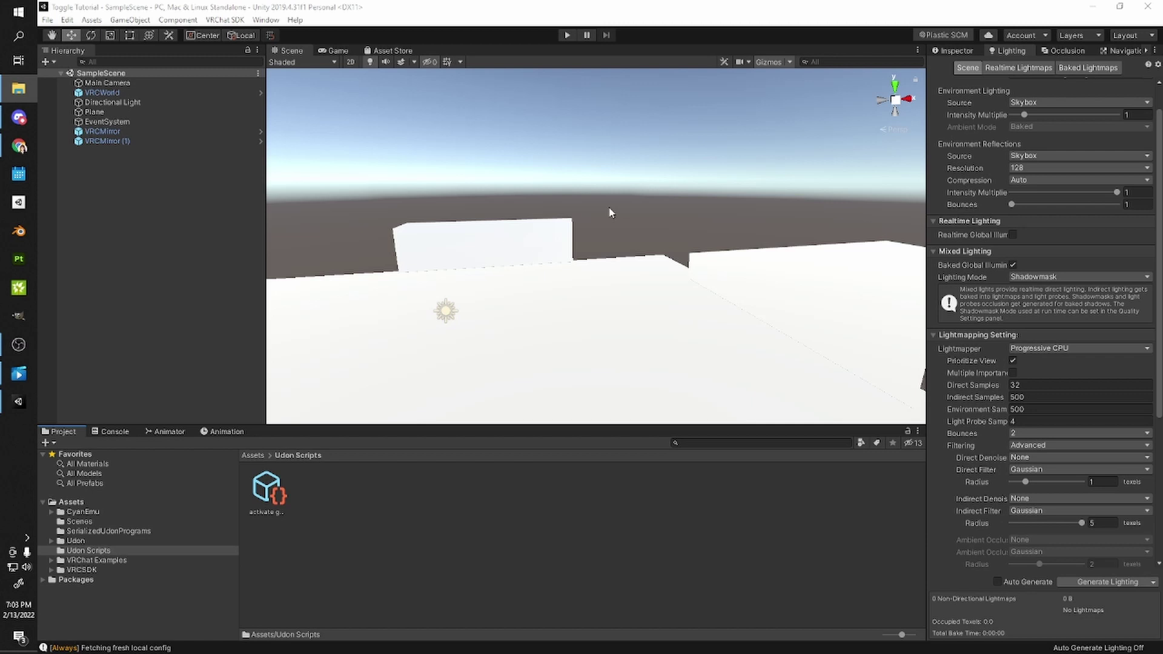
- Add a 3D cube to the scene and scale it down uniformly to about 0.36
mouse_move(558, 246)
alt+mouse_down()
mouse_move(654, 242)
mouse_move(616, 260)
mouse_move(537, 245)
alt+mouse_up()
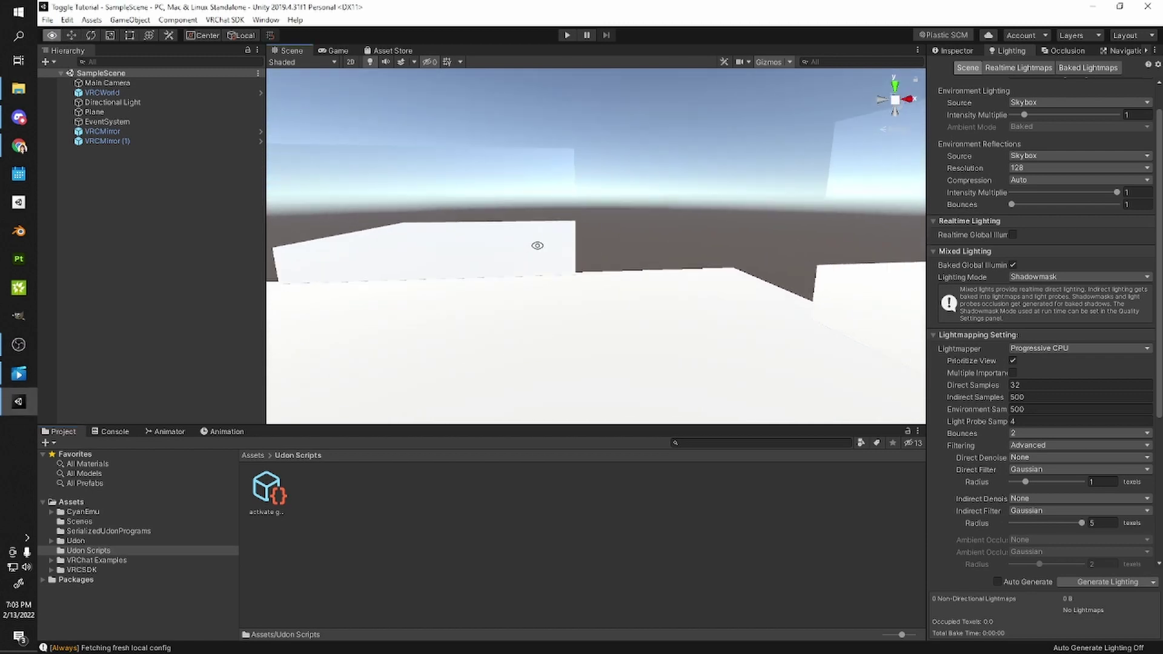
right_click(164, 176)
mouse_move(249, 302)
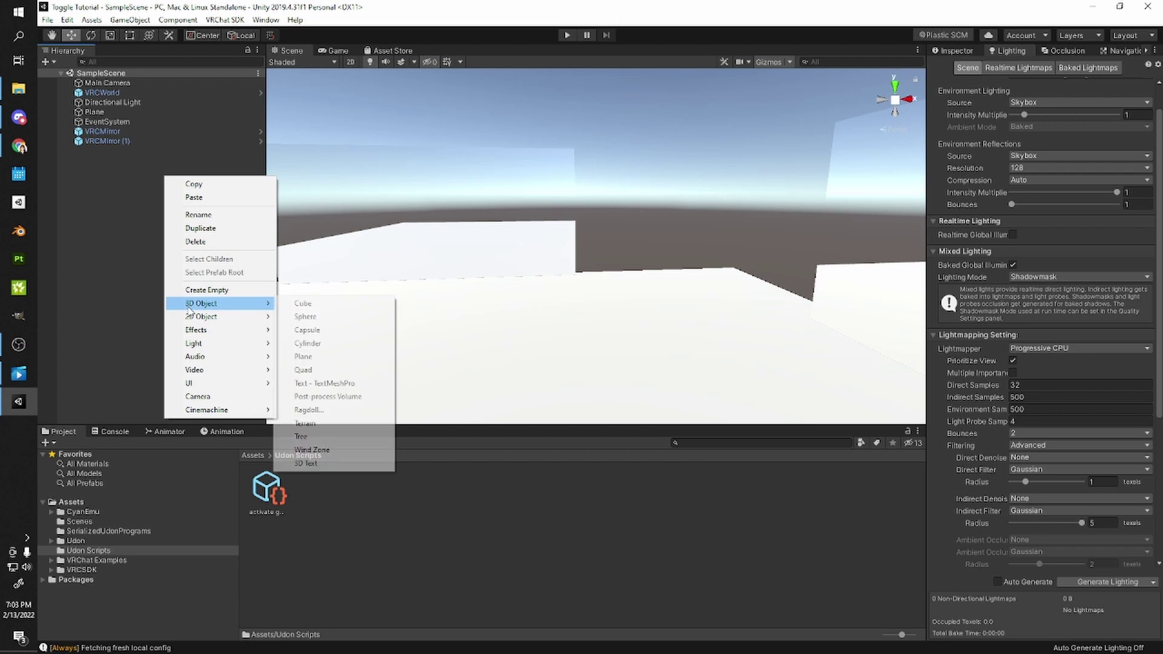
click(338, 309)
scroll(666, 241, up, 3)
key(r)
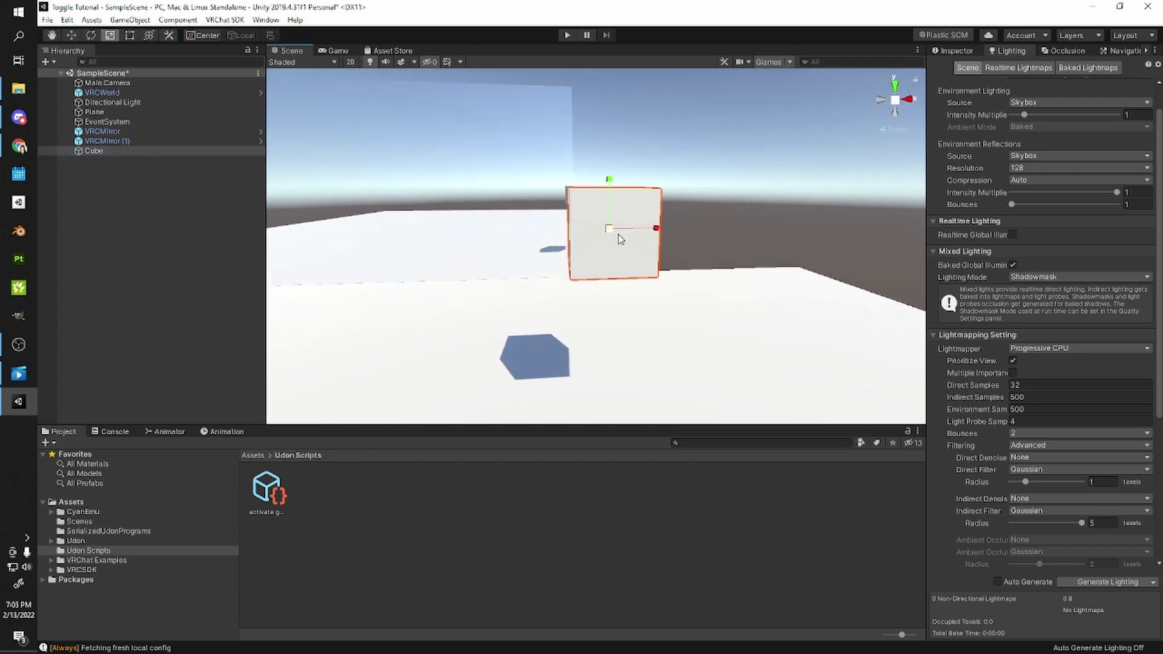
scroll(618, 239, down, 5)
- Move the cube beside the end of the mirror, slightly above the floor plane
key(w)
alt+drag(619, 239, 783, 235)
middle_drag(700, 235, 503, 267)
scroll(557, 276, up, 5)
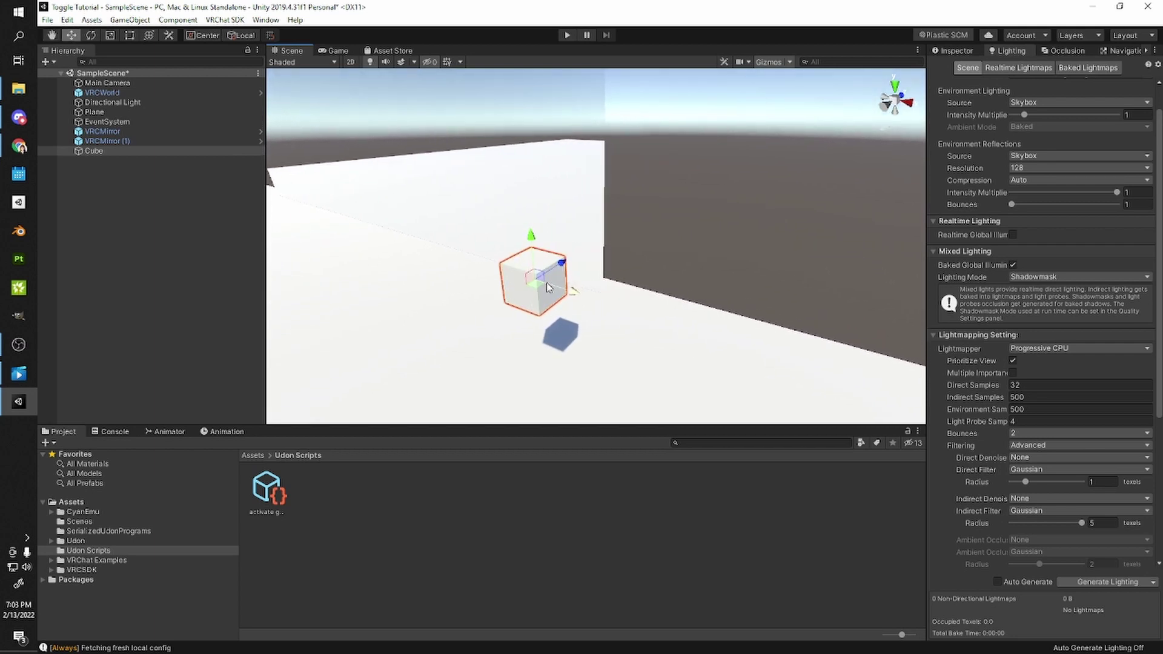
drag(542, 284, 730, 233)
middle_drag(729, 232, 798, 232)
alt+drag(418, 268, 545, 261)
middle_drag(545, 260, 641, 247)
drag(744, 201, 591, 243)
middle_drag(590, 243, 622, 257)
- Add an Udon Behaviour component to the cube and assign the activate gameobjects asset as its program source
click(949, 53)
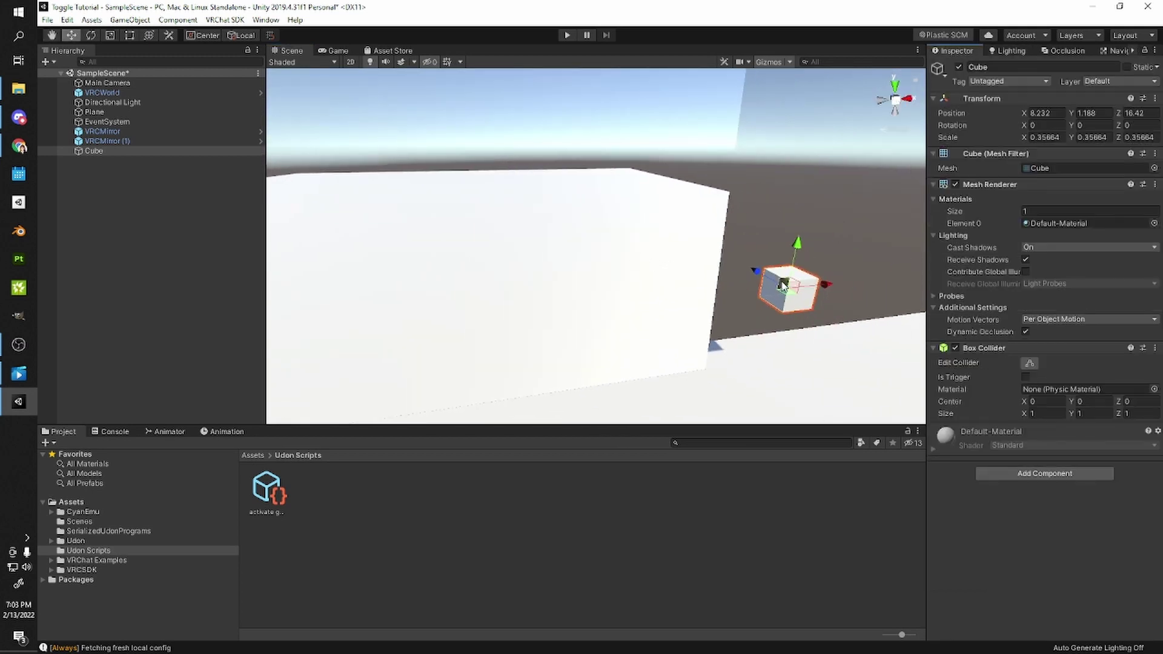
middle_drag(783, 286, 668, 235)
alt+drag(716, 256, 722, 241)
middle_drag(722, 241, 719, 259)
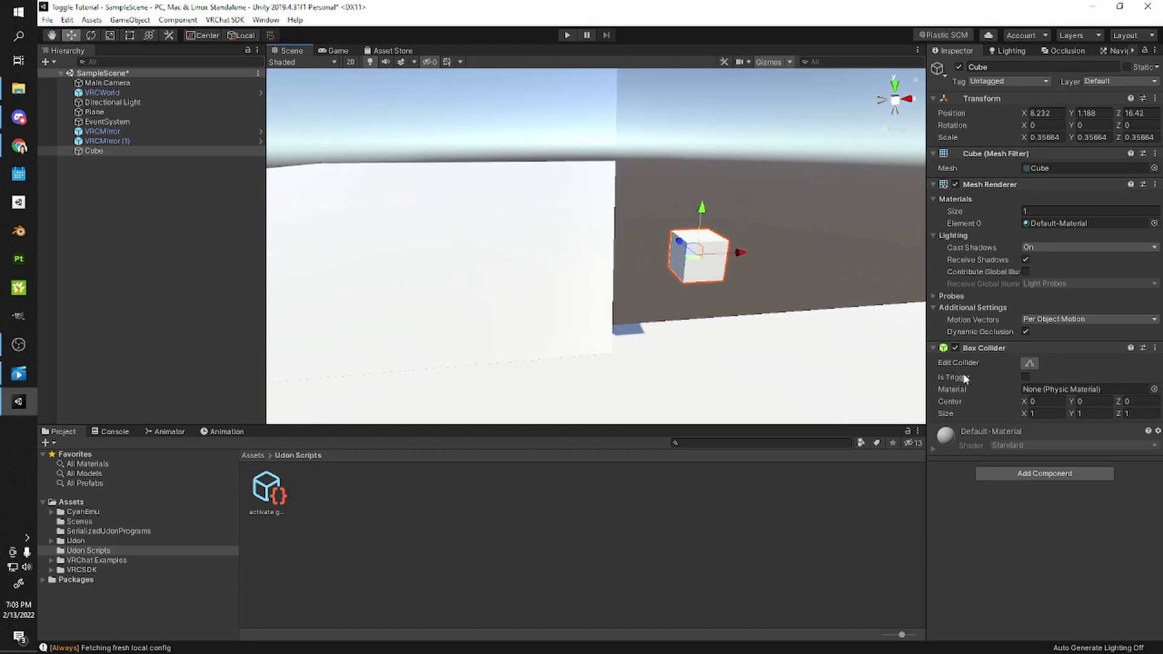
middle_drag(740, 352, 641, 298)
click(1027, 473)
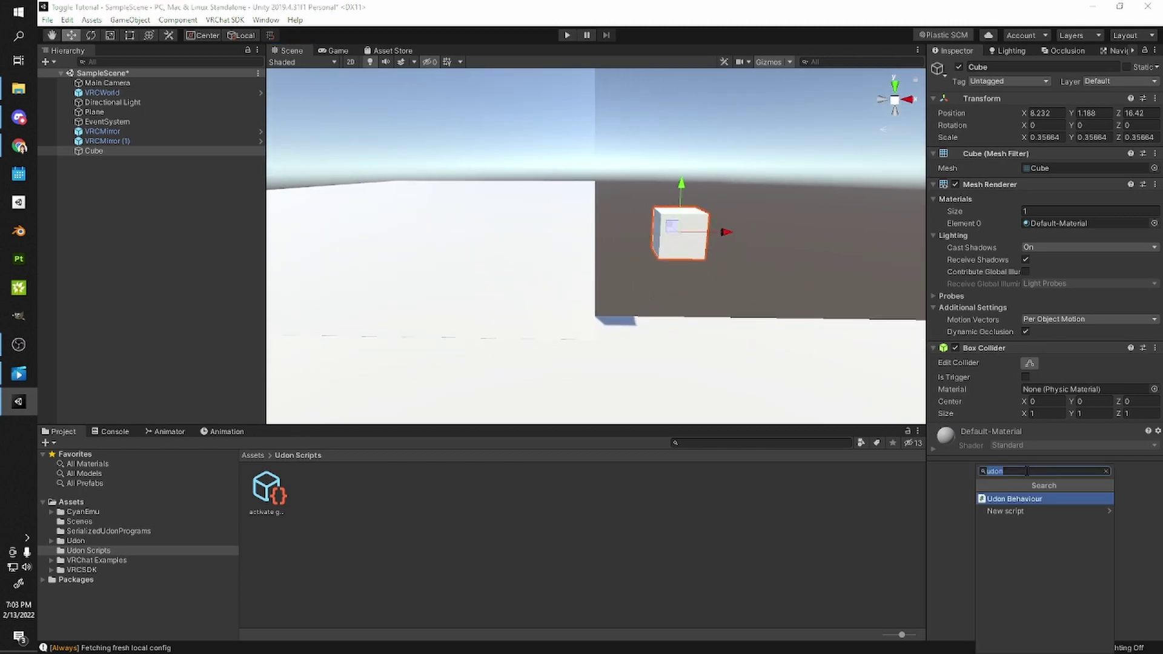
text(udon)
key(Return)
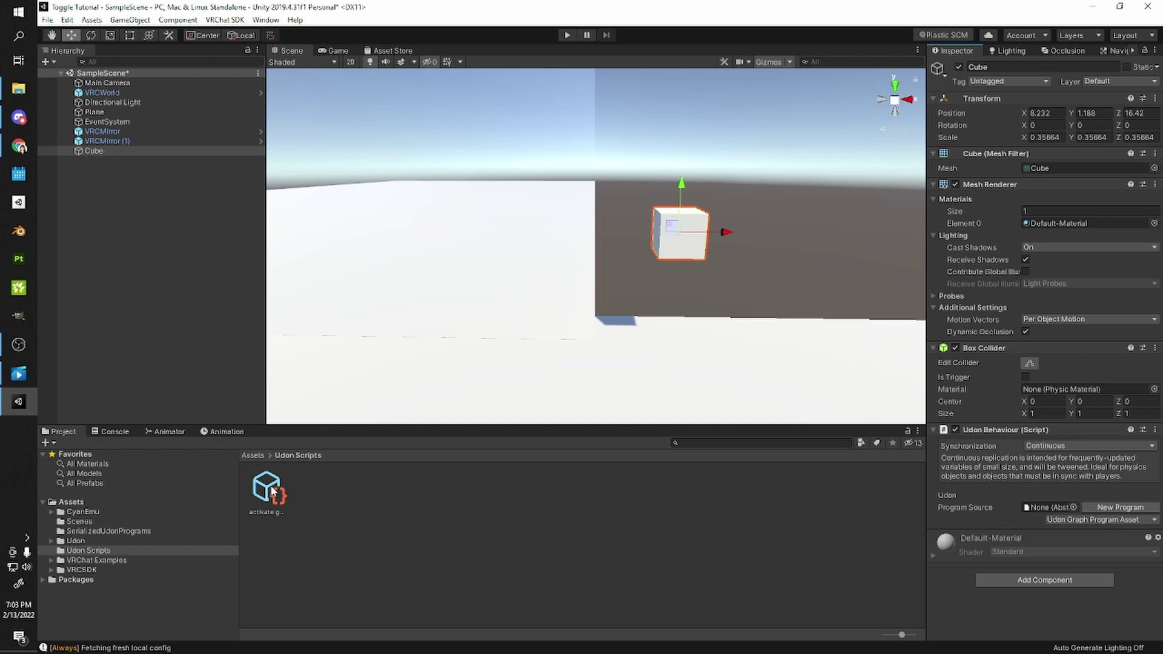
drag(272, 491, 1023, 507)
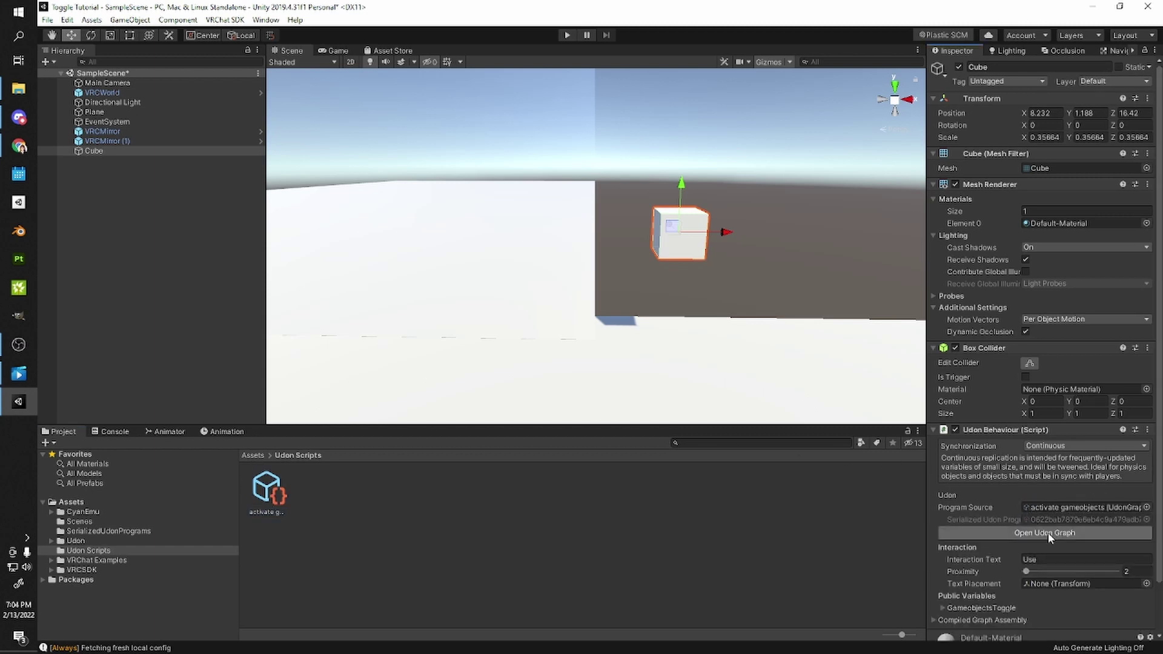
- Open the cube's Udon Graph and examine the Interact event and the Toggle Objects group of nodes
scroll(1010, 543, down, 3)
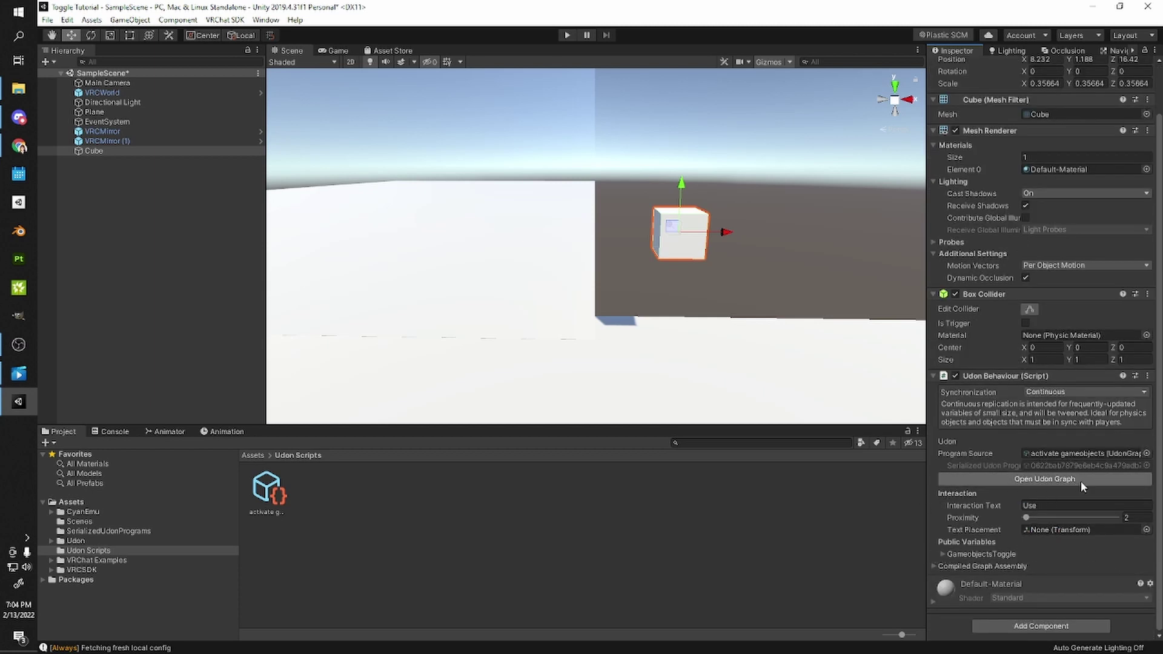
click(1038, 482)
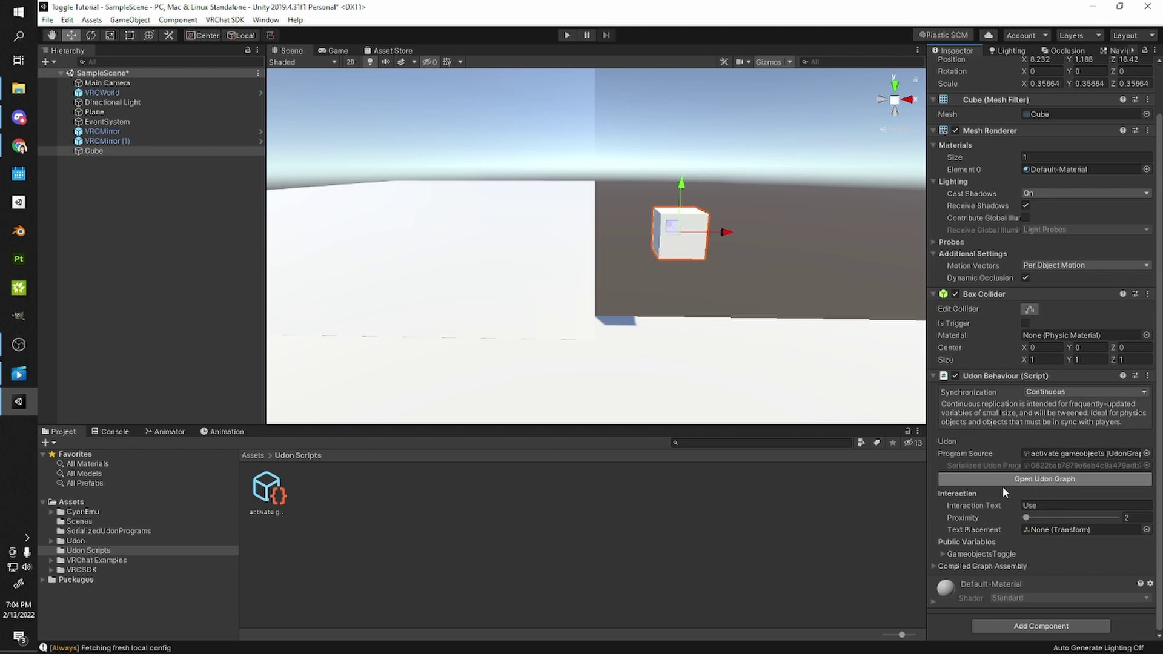
scroll(594, 285, down, 6)
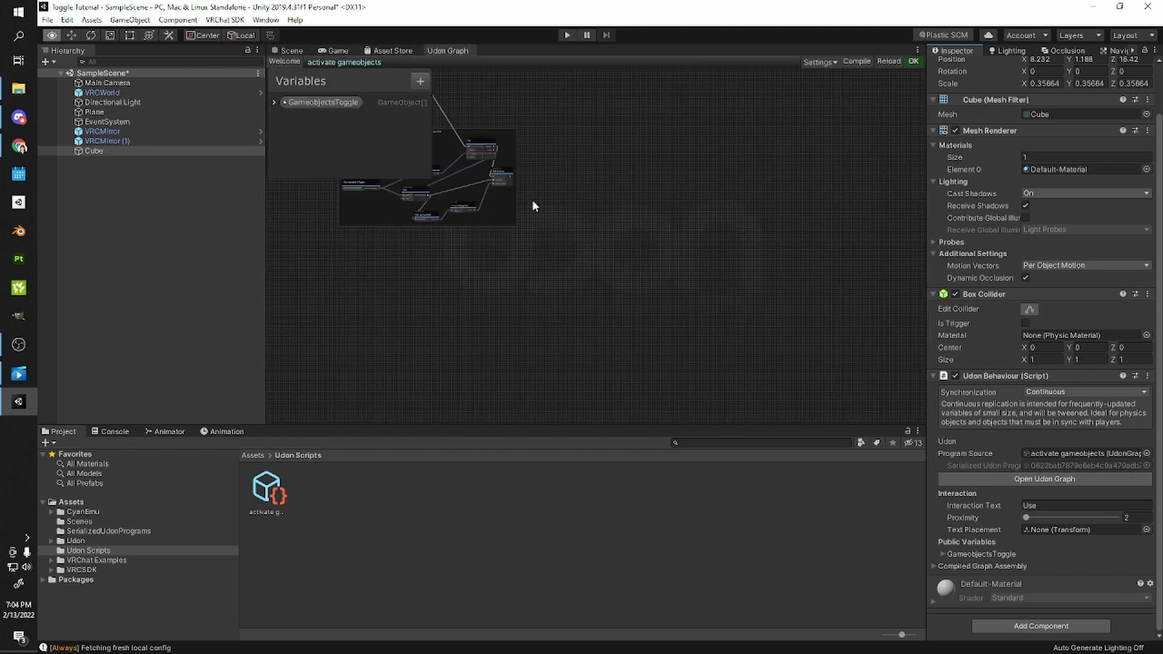
alt+drag(532, 127, 699, 272)
scroll(557, 227, up, 8)
scroll(618, 282, down, 1)
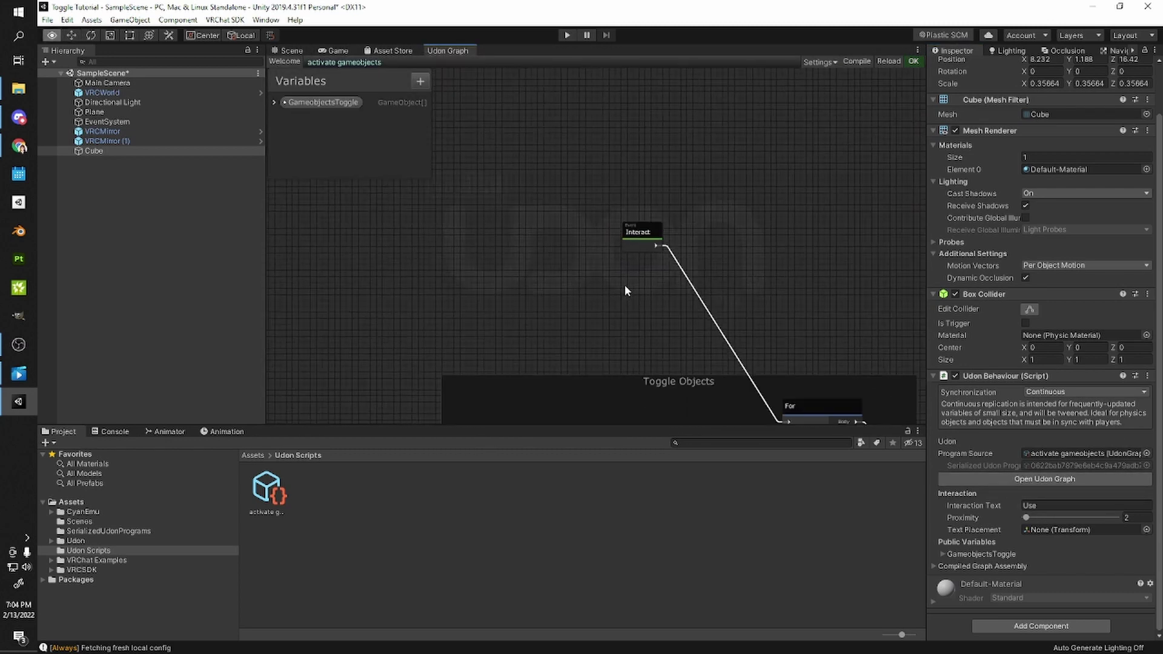
alt+drag(611, 261, 581, 223)
alt+drag(626, 380, 601, 315)
scroll(590, 146, up, 4)
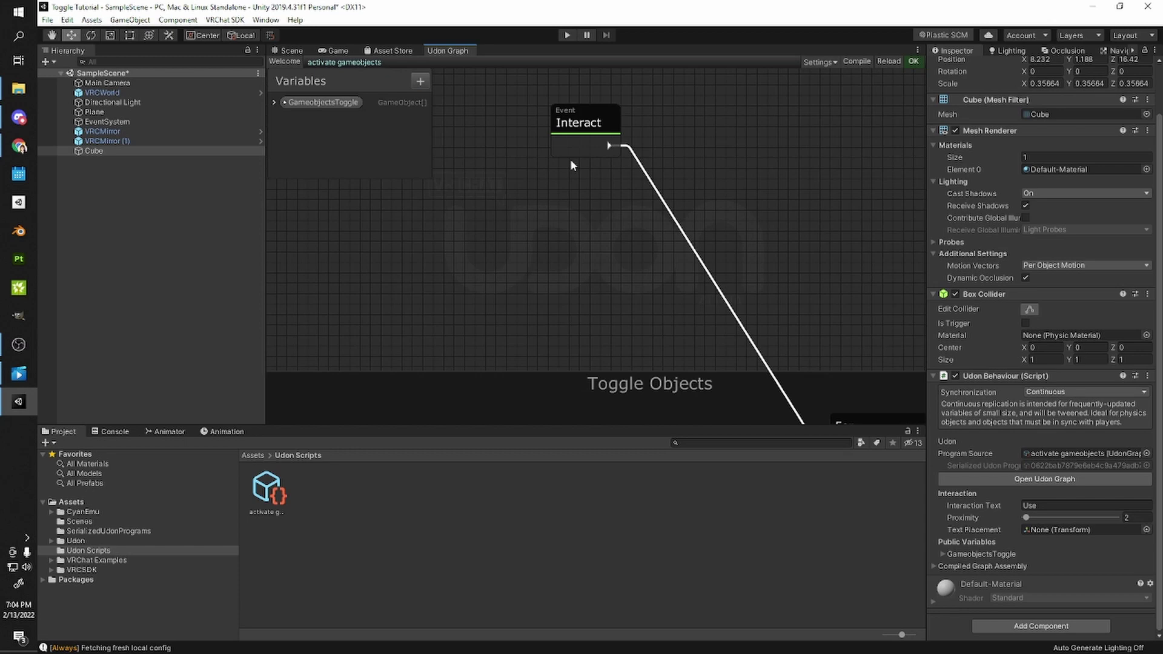
scroll(579, 162, down, 3)
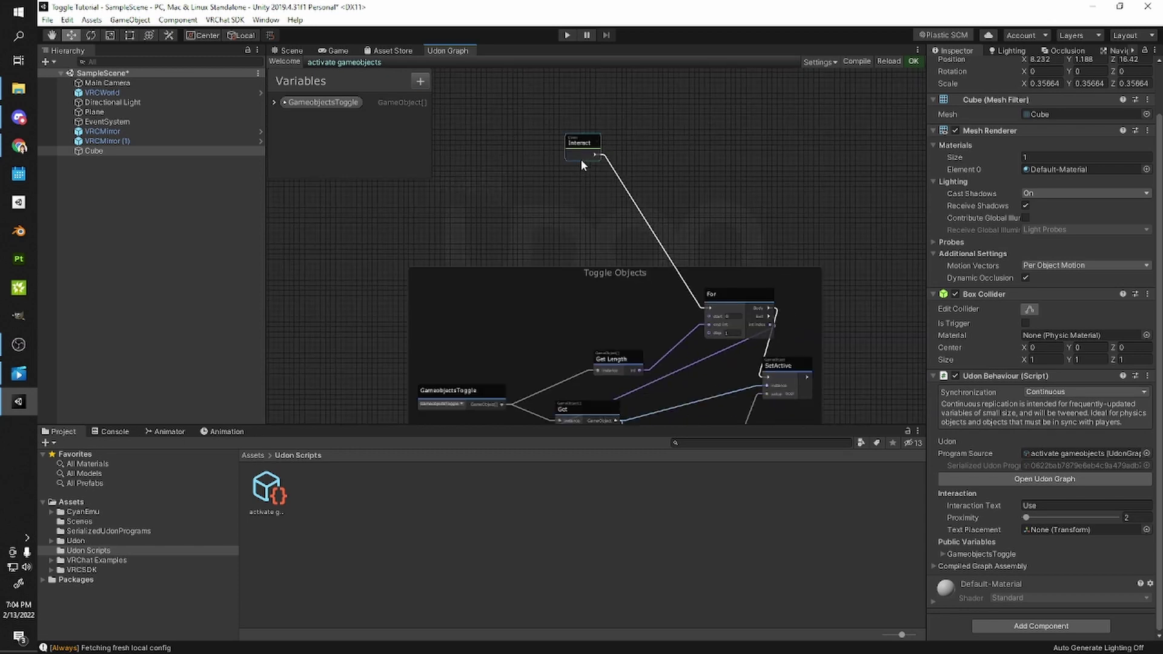
scroll(567, 162, down, 2)
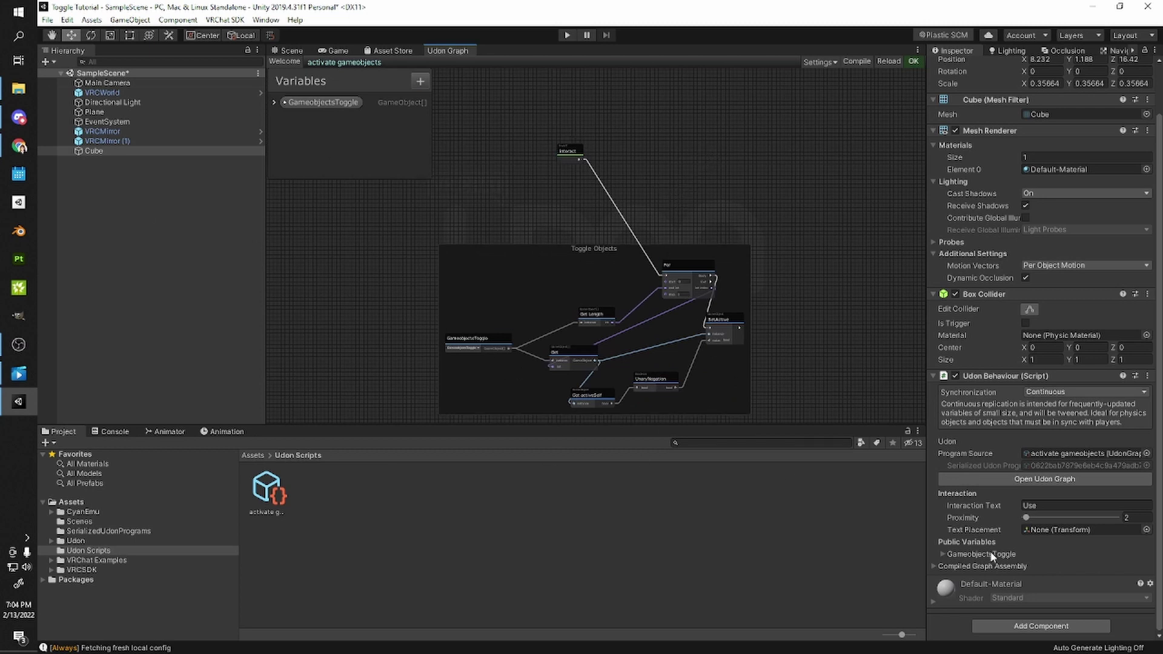
- Expand the GameobjectsToggle public variable, try array sizes such as 3 and 99, and return the size to 1
click(941, 554)
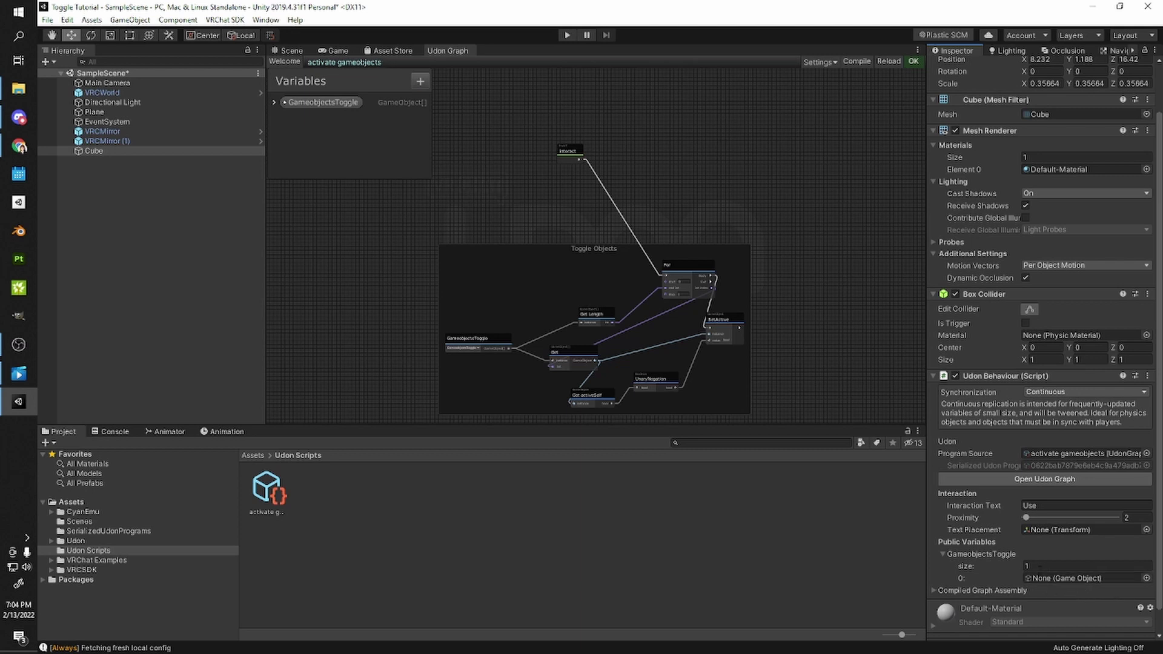
click(1039, 566)
text(3)
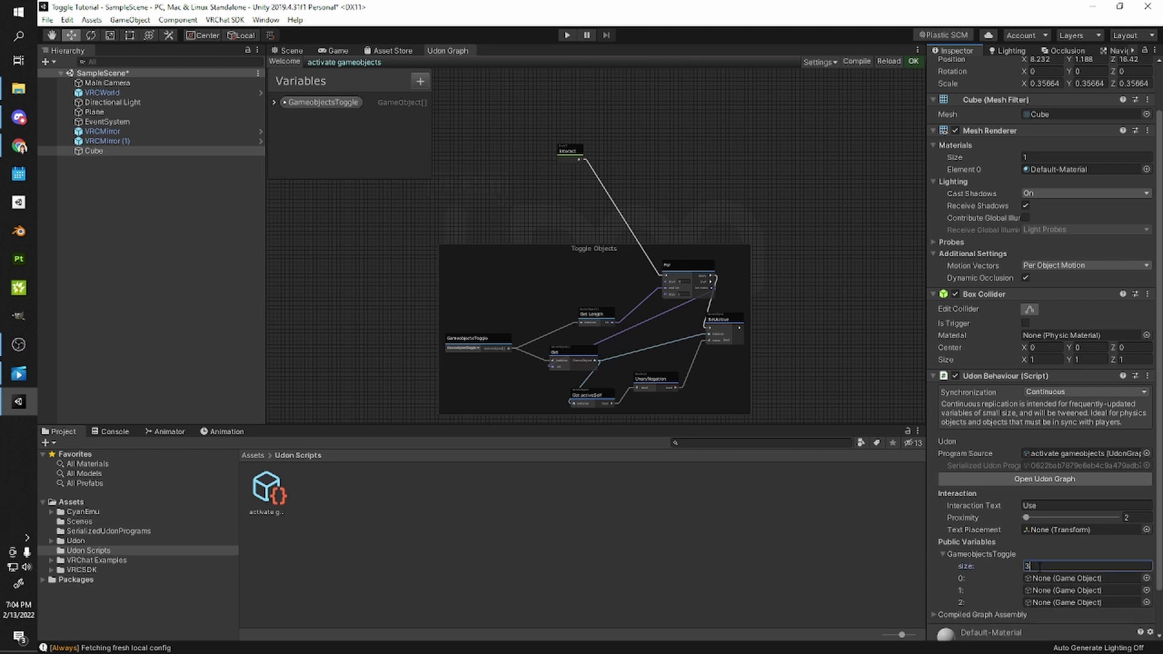
text(4)
key(BackSpace)
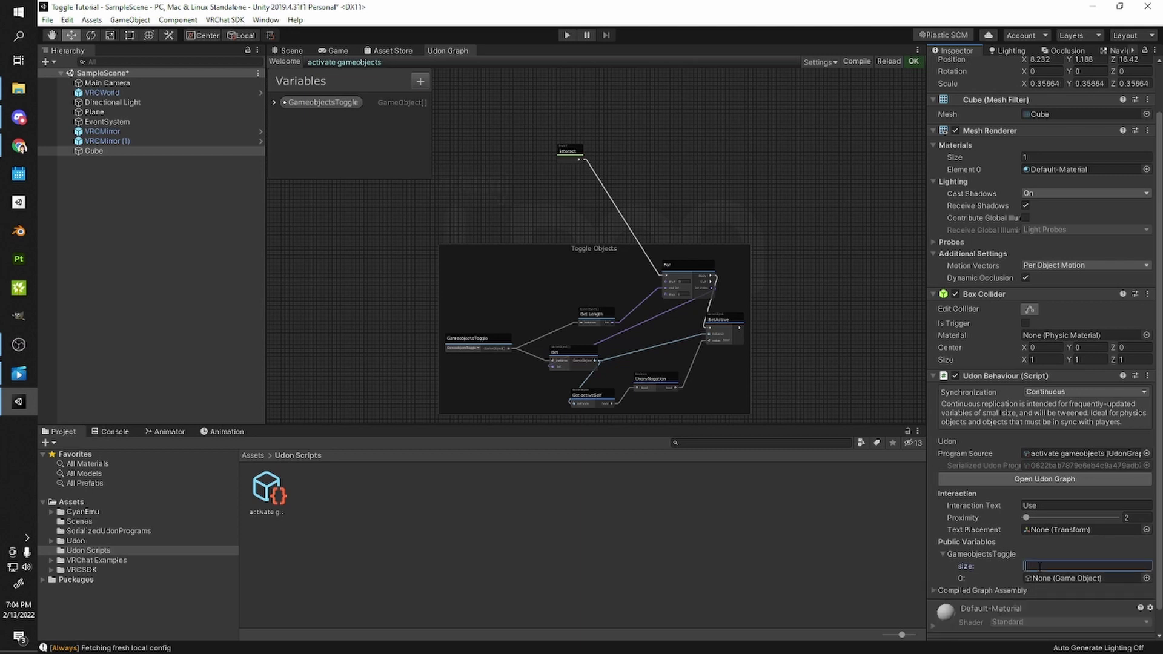
text(99)
key(BackSpace)
key(BackSpace)
text(1)
- Review the Toggle Objects graph once more and return to the Scene view of the cube
click(285, 53)
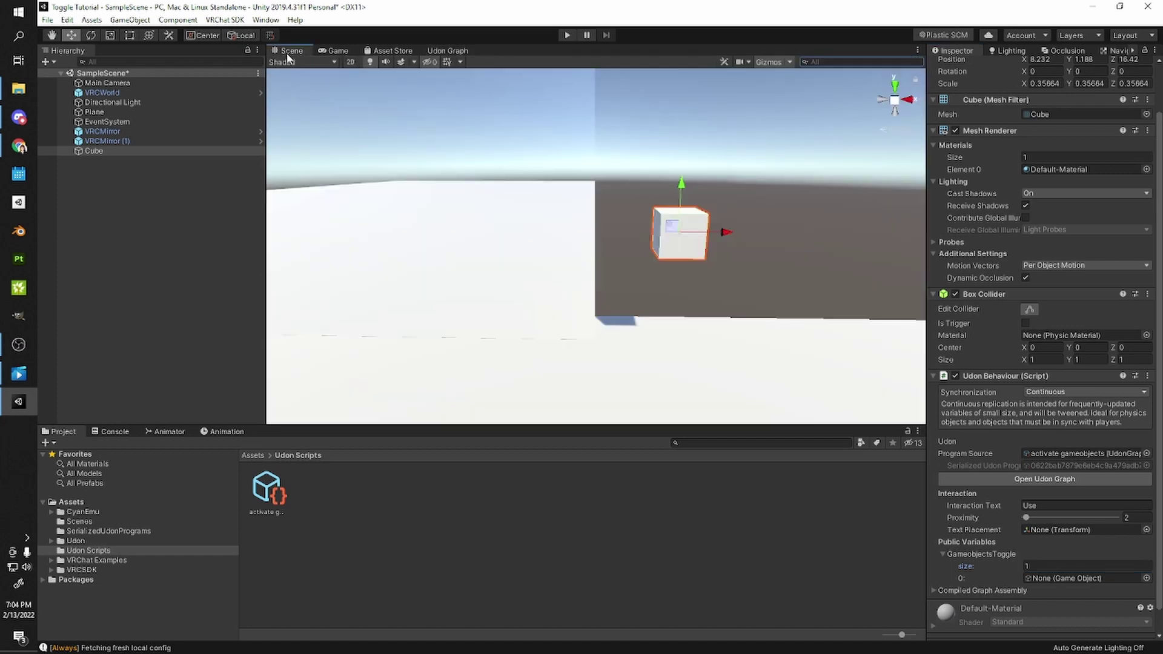
click(448, 51)
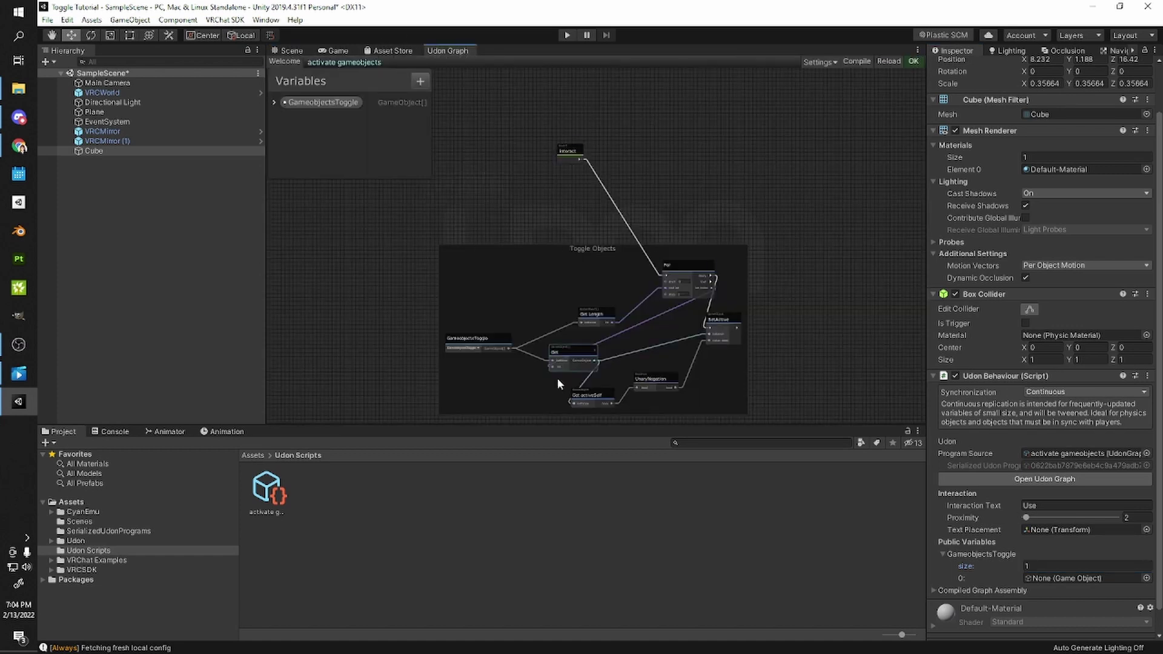
scroll(607, 266, up, 1)
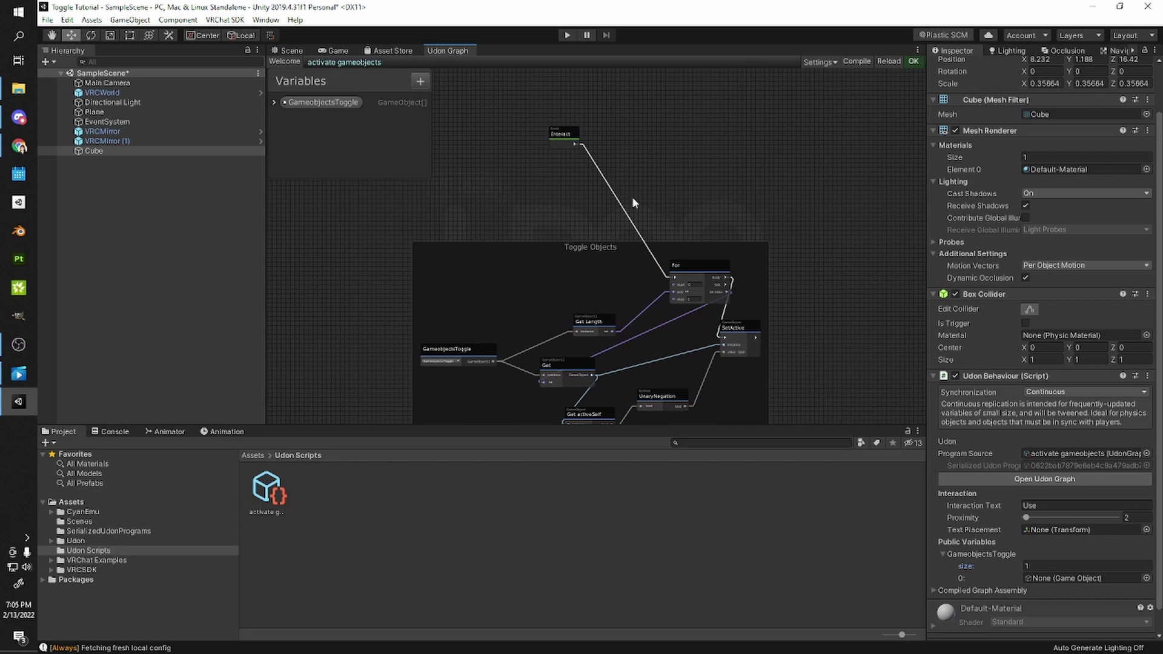
click(291, 51)
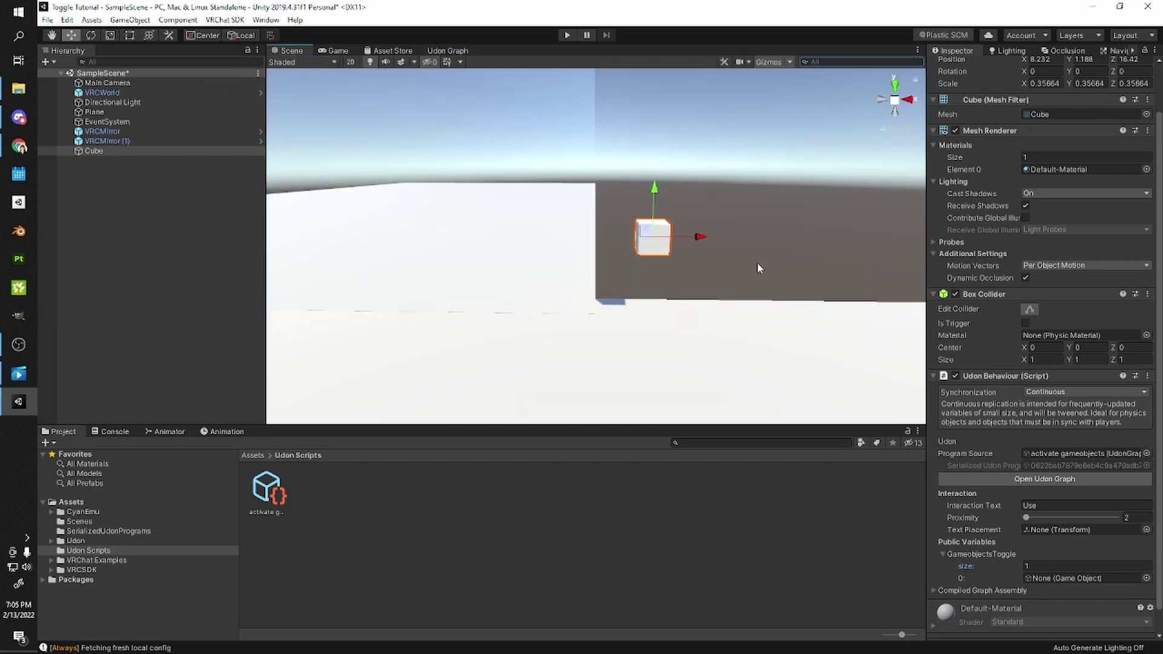
alt+drag(757, 264, 748, 261)
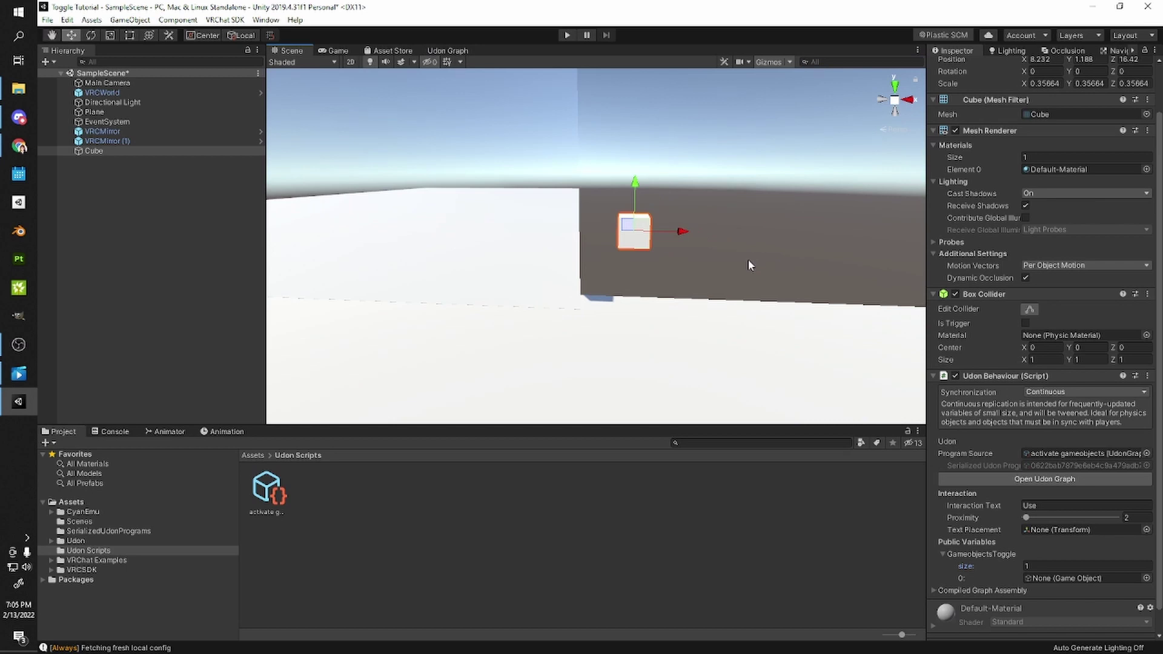
- Assign the VRCMirror (1) object to element 0 of the cube's GameobjectsToggle variable
scroll(748, 260, up, 2)
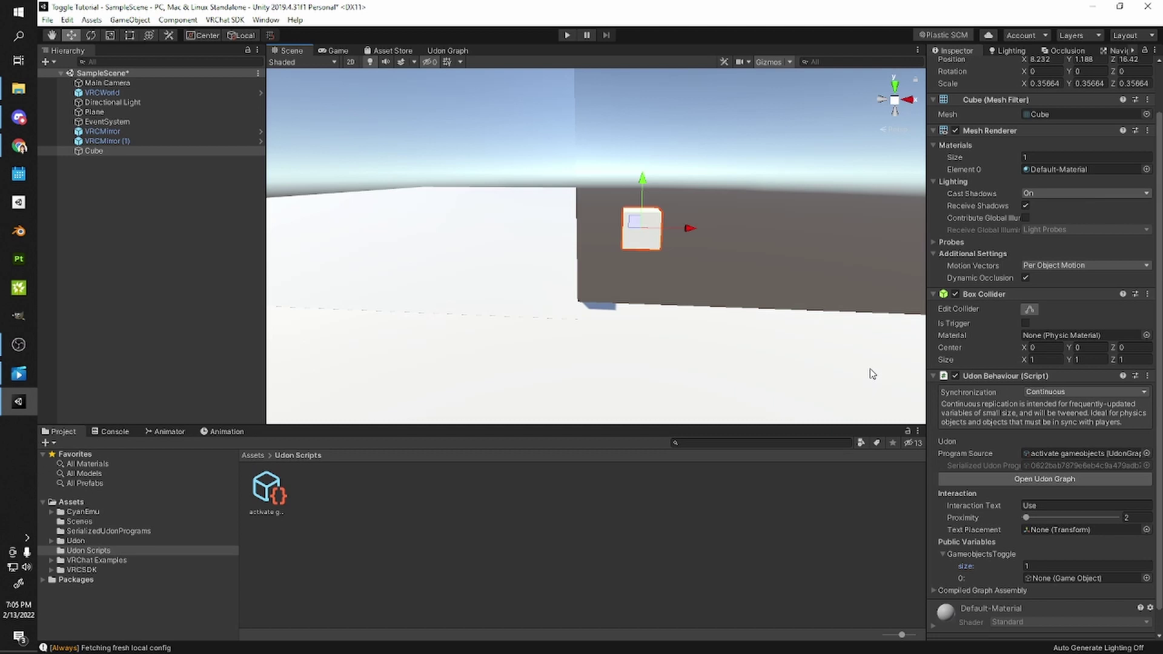
click(515, 265)
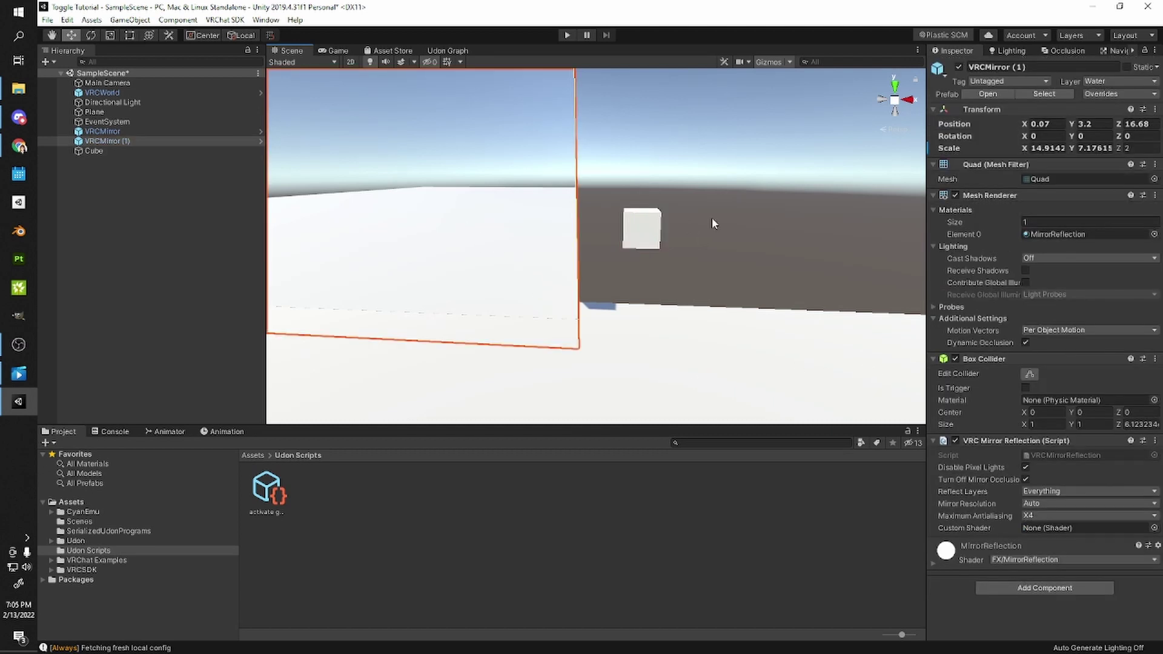
click(643, 228)
click(526, 226)
click(634, 233)
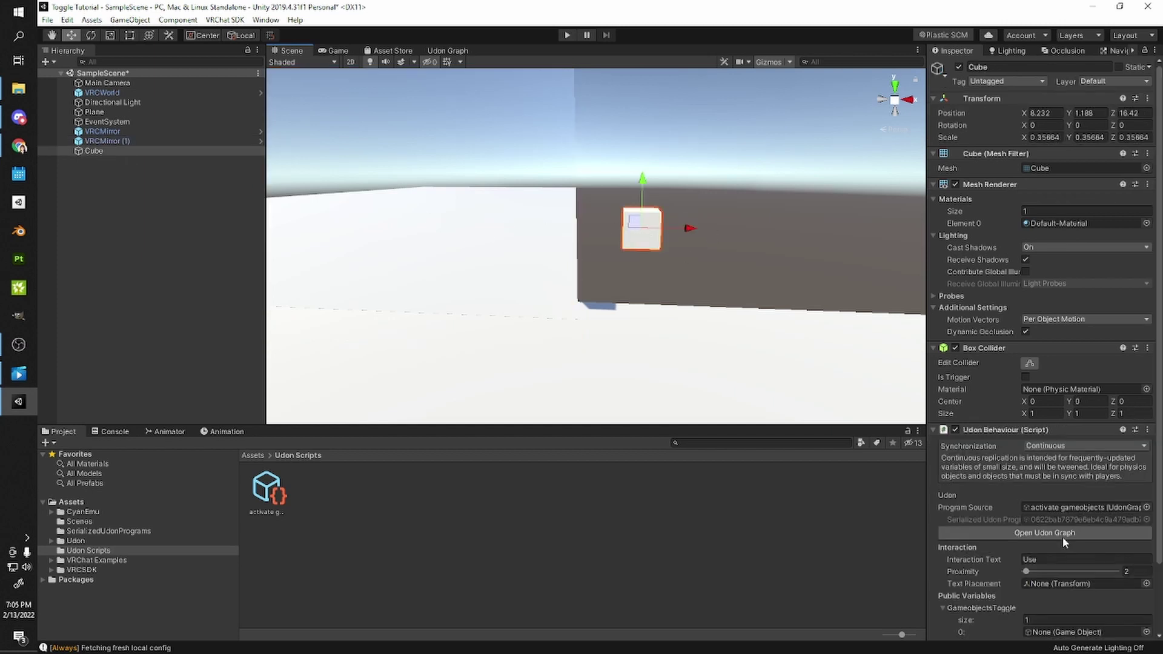
scroll(1064, 539, down, 3)
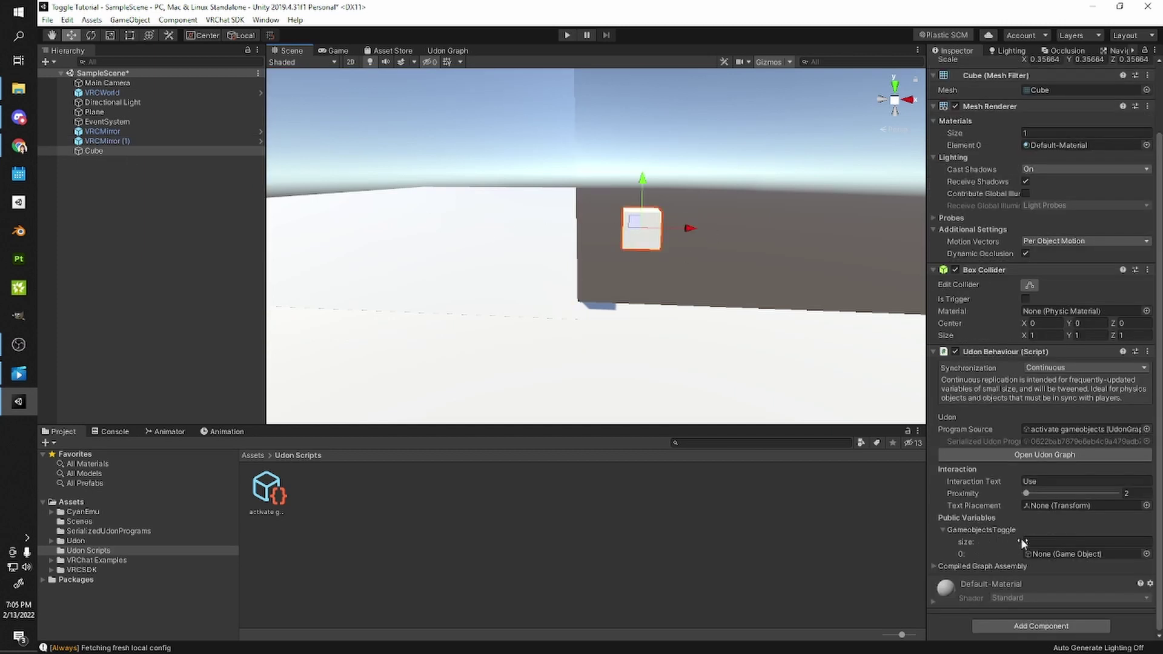
click(1029, 541)
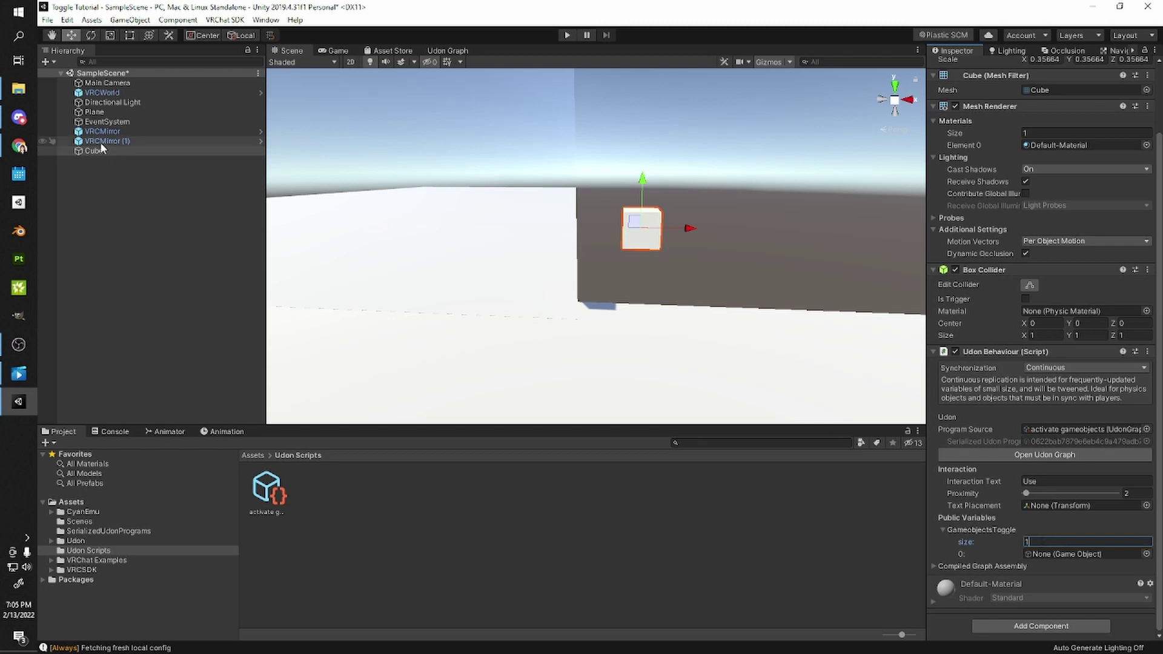
drag(100, 142, 1047, 553)
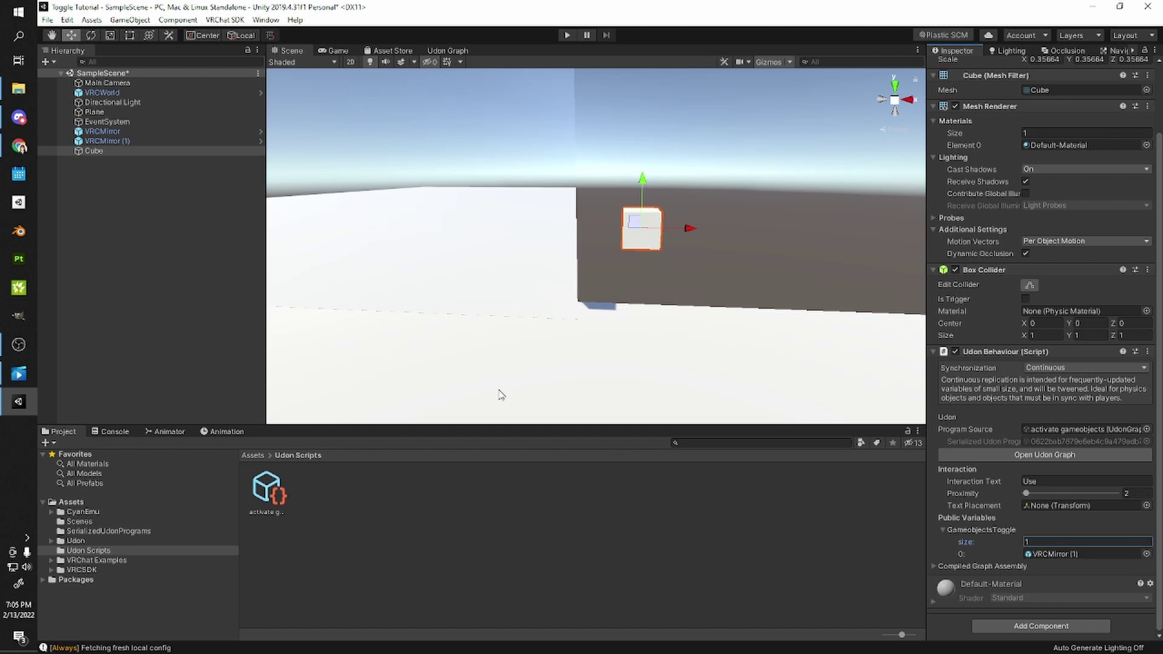
- Run the scene in play mode, walk up to the cube, interact with it twice to test the mirror toggle, and stop playing
scroll(540, 222, down, 5)
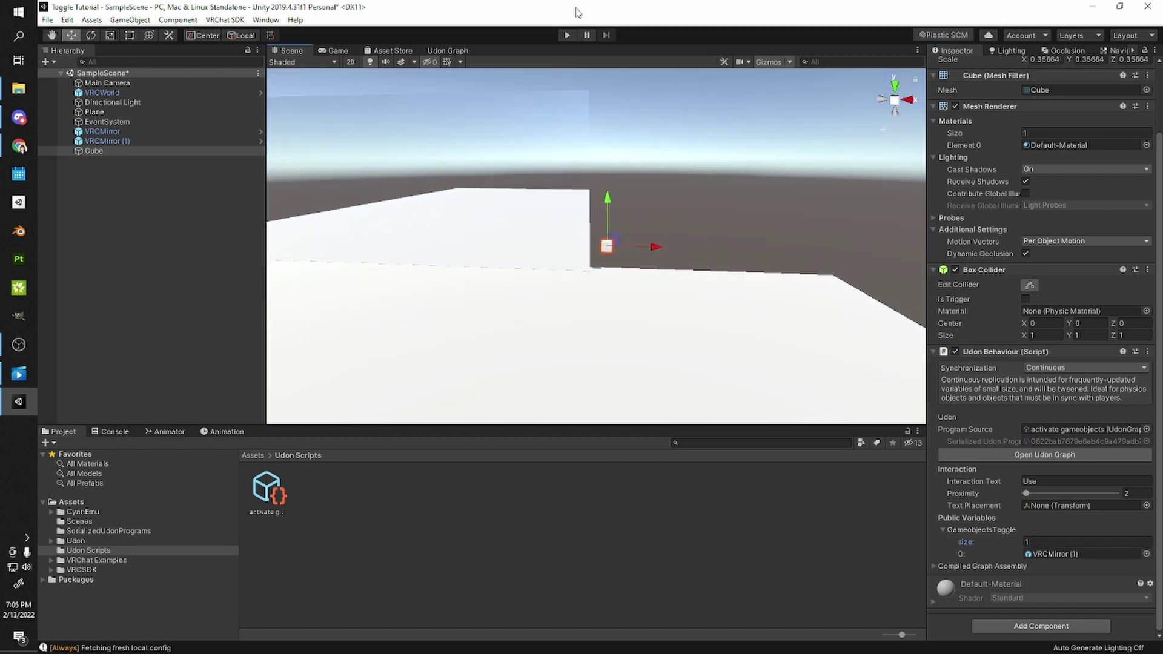
click(567, 35)
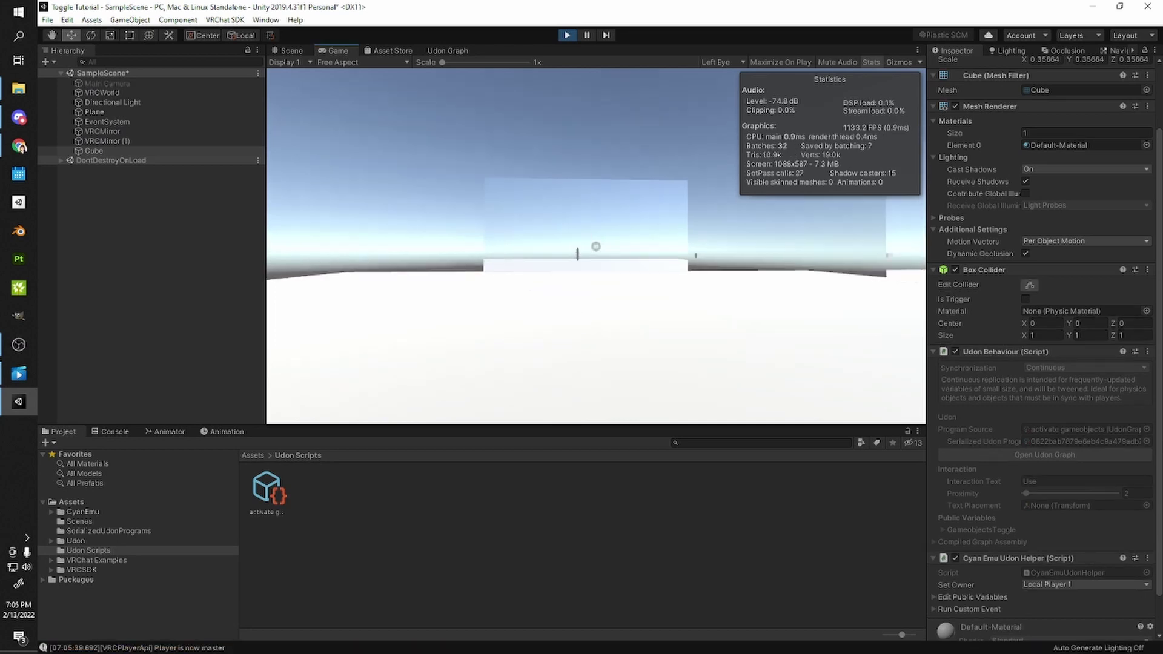
key(w)
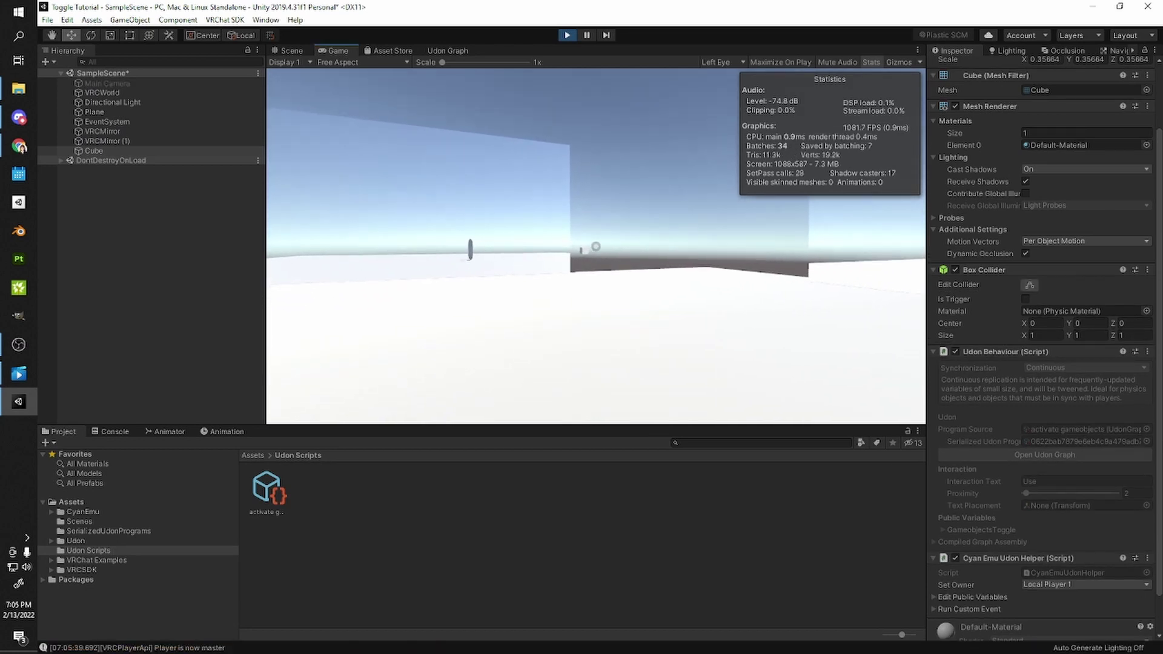
key(w)
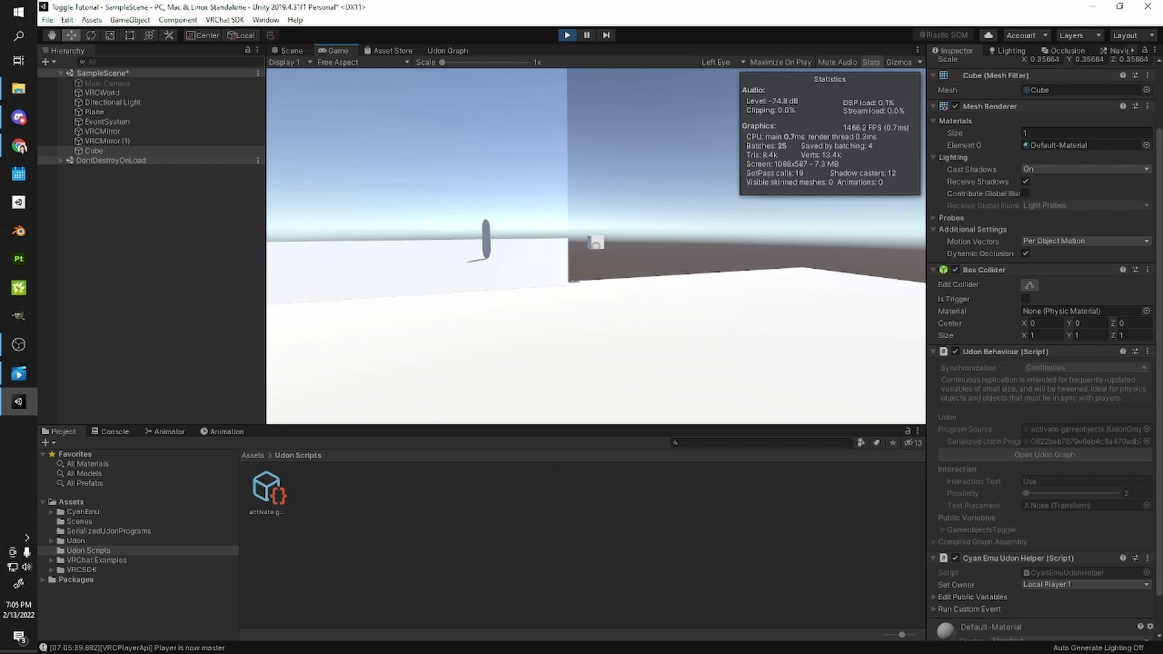
click(596, 246)
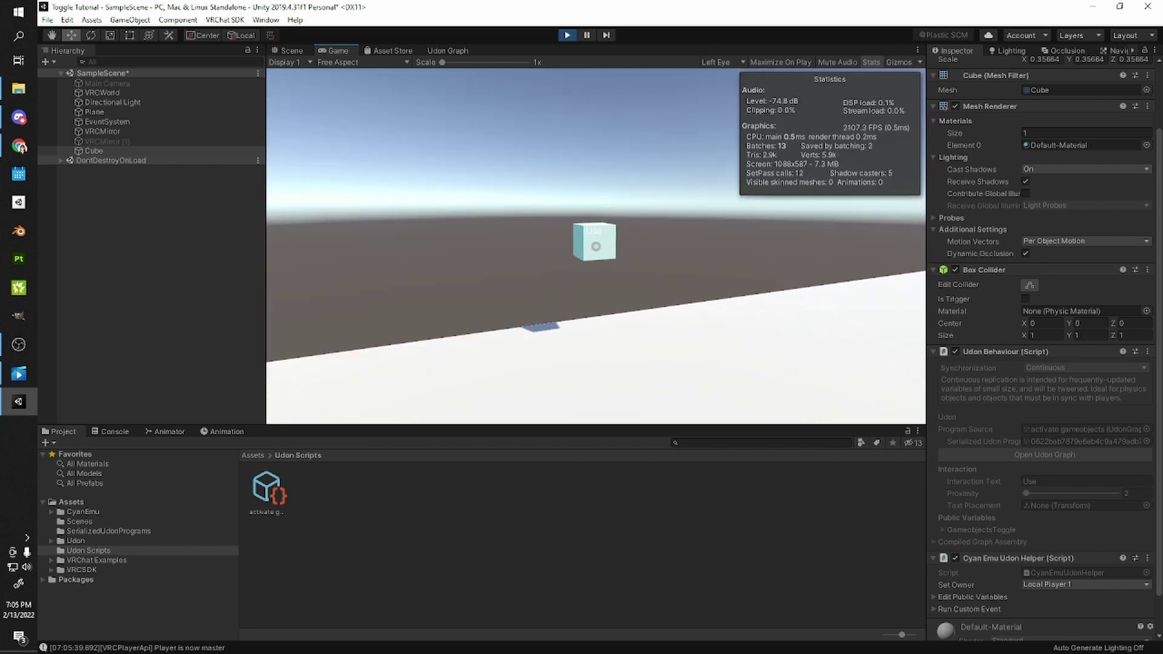
click(596, 247)
key(Escape)
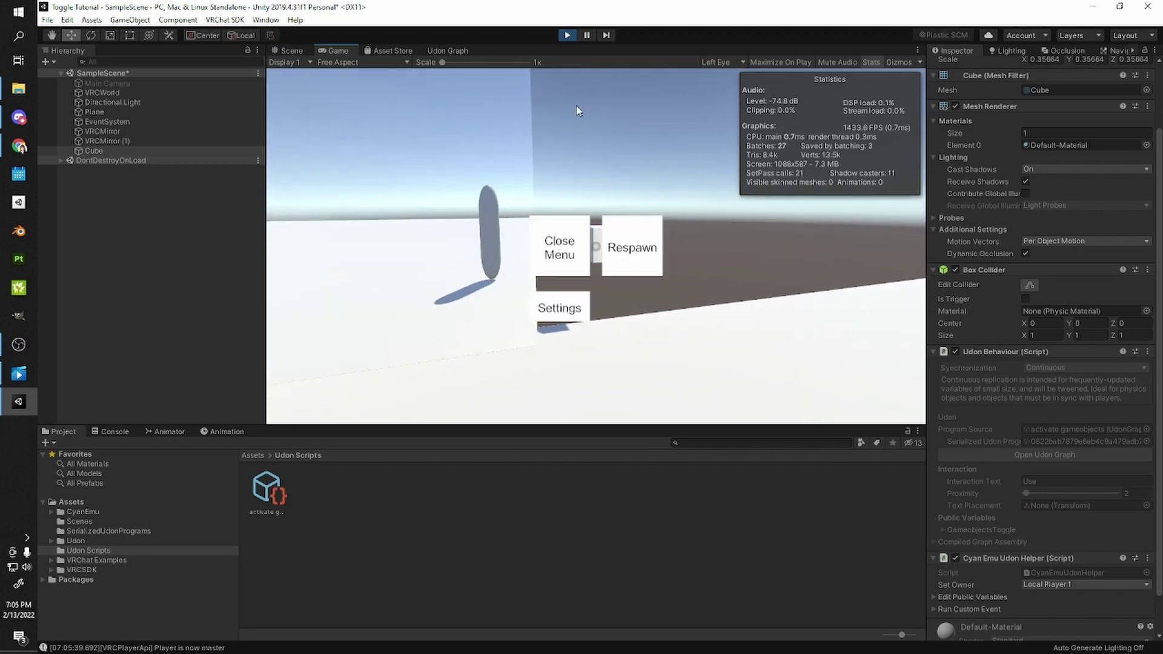
click(564, 34)
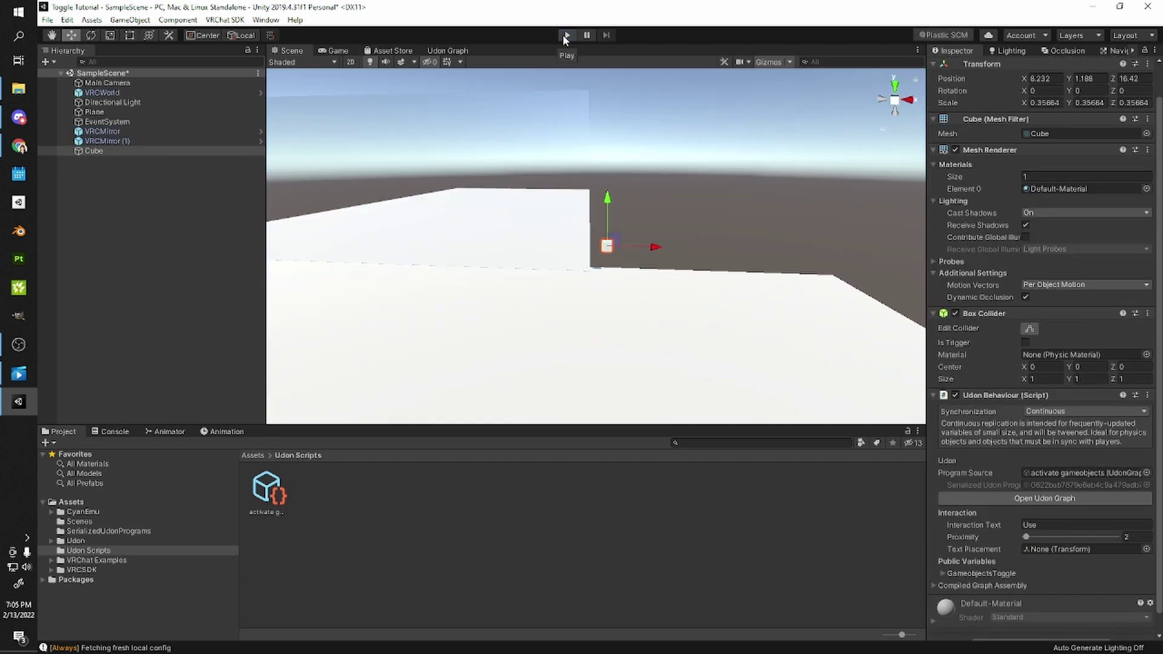
scroll(539, 134, down, 2)
scroll(538, 135, up, 2)
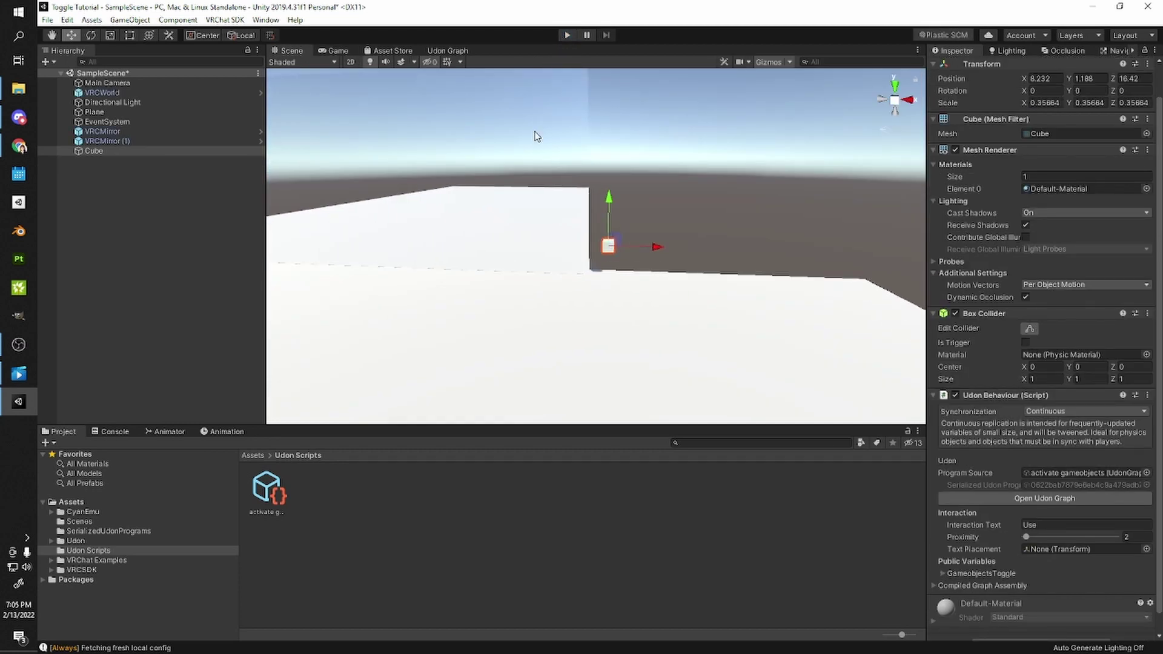
alt+drag(537, 135, 654, 150)
right_drag(653, 149, 534, 112)
scroll(565, 180, down, 3)
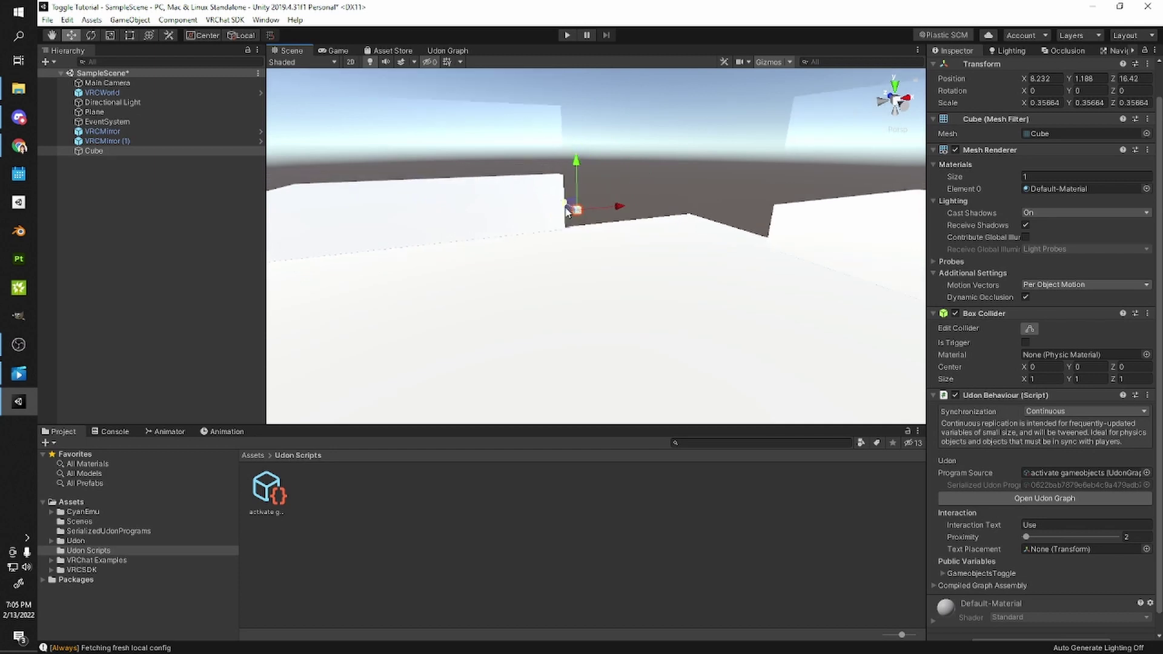
alt+drag(567, 209, 666, 226)
middle_drag(667, 226, 430, 258)
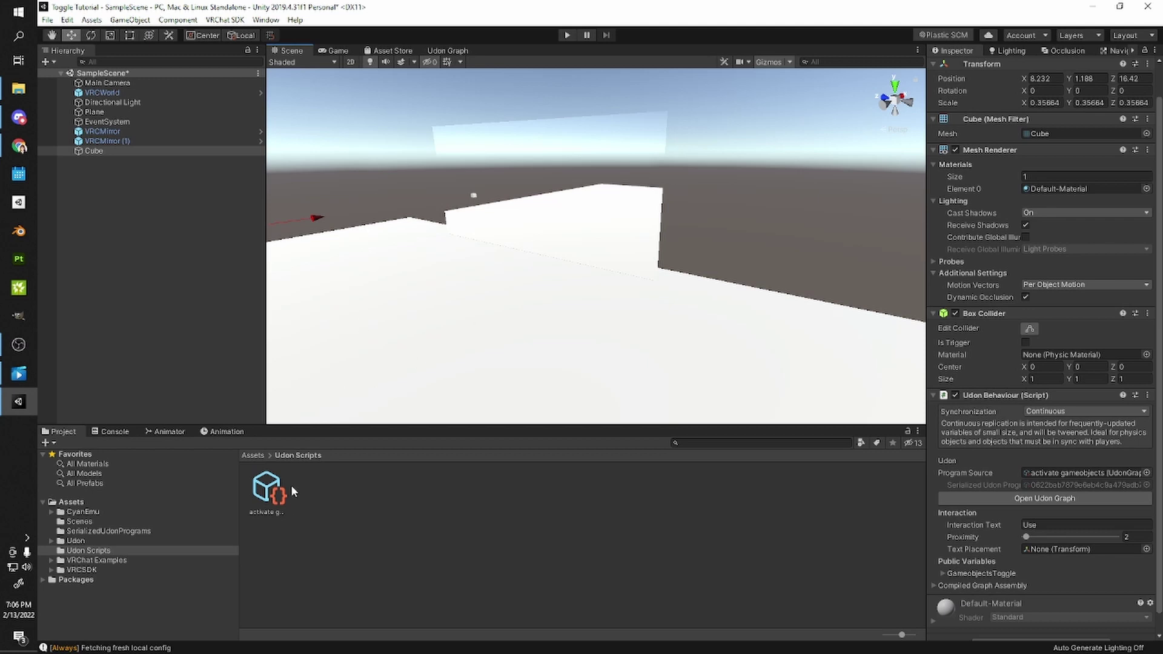
- Duplicate the activate gameobjects script asset and rename the copy "UI activate gameobject"
click(275, 494)
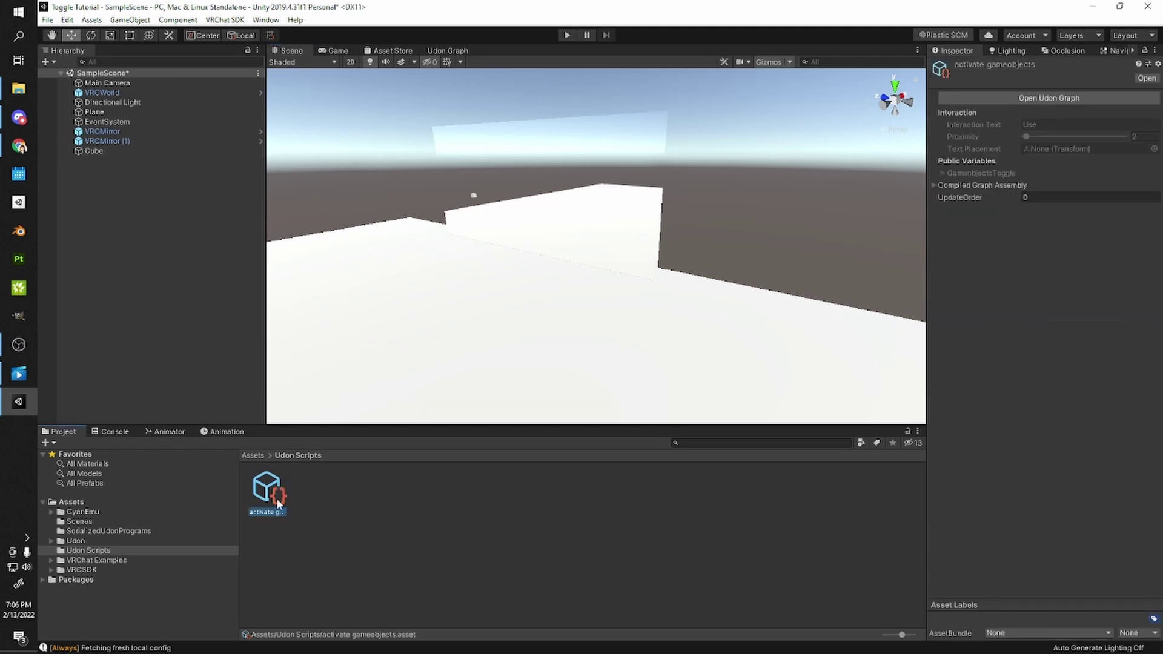
key(ctrl+d)
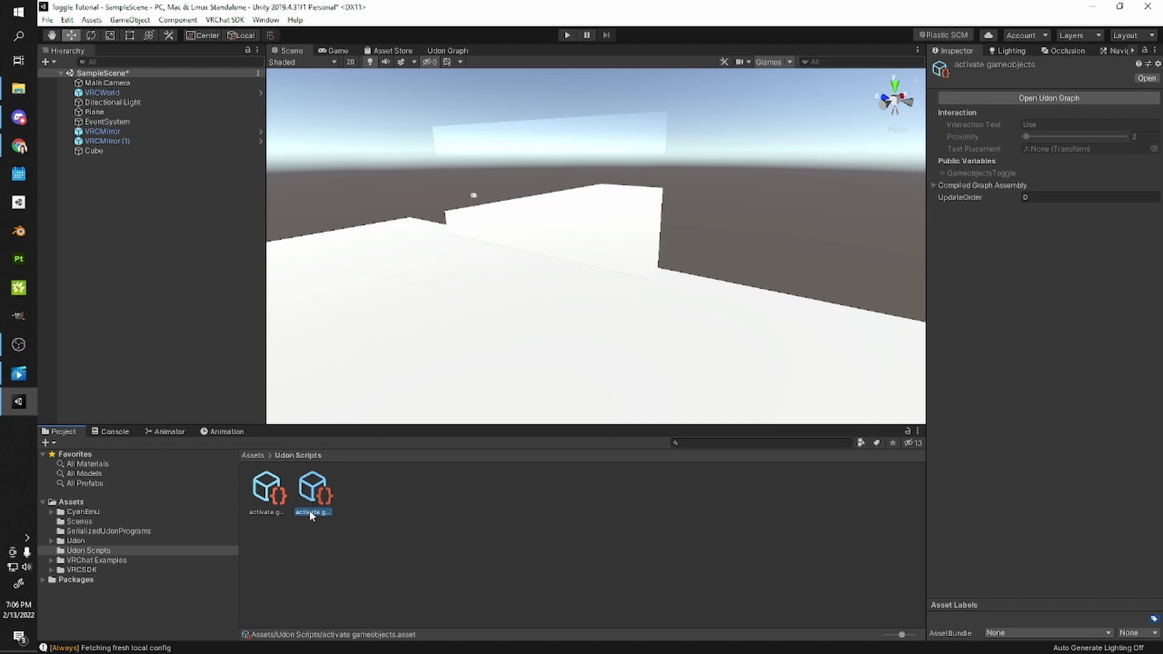
click(275, 494)
right_drag(477, 251, 357, 321)
click(328, 213)
click(280, 493)
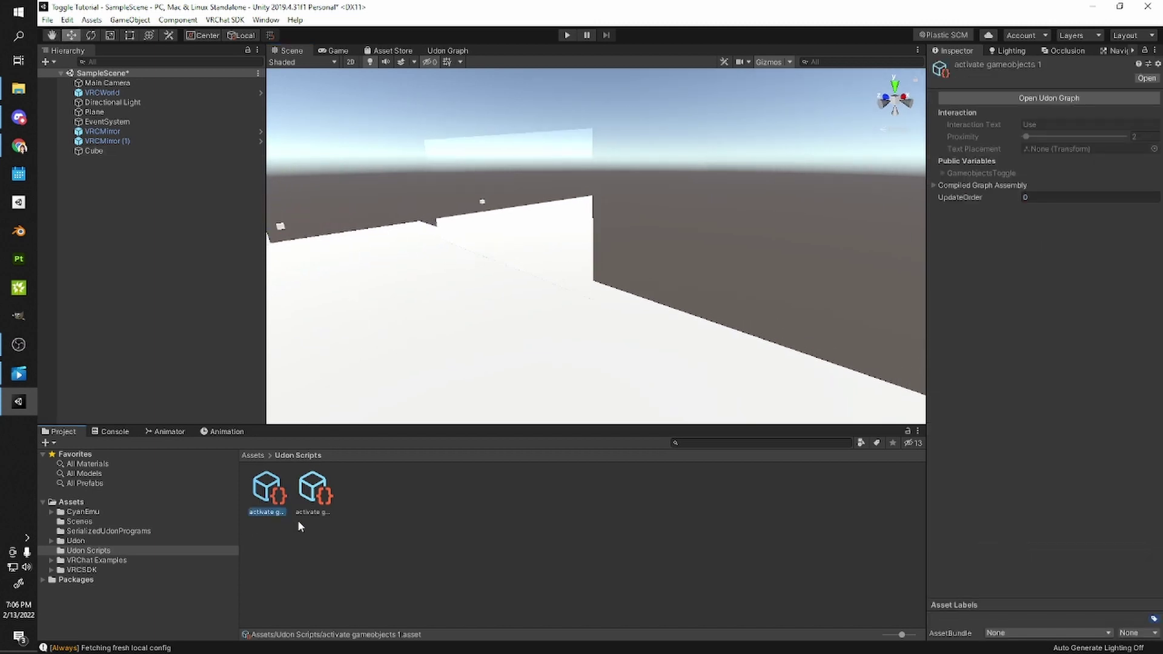
key(F2)
text(UI activate gameobject)
key(Return)
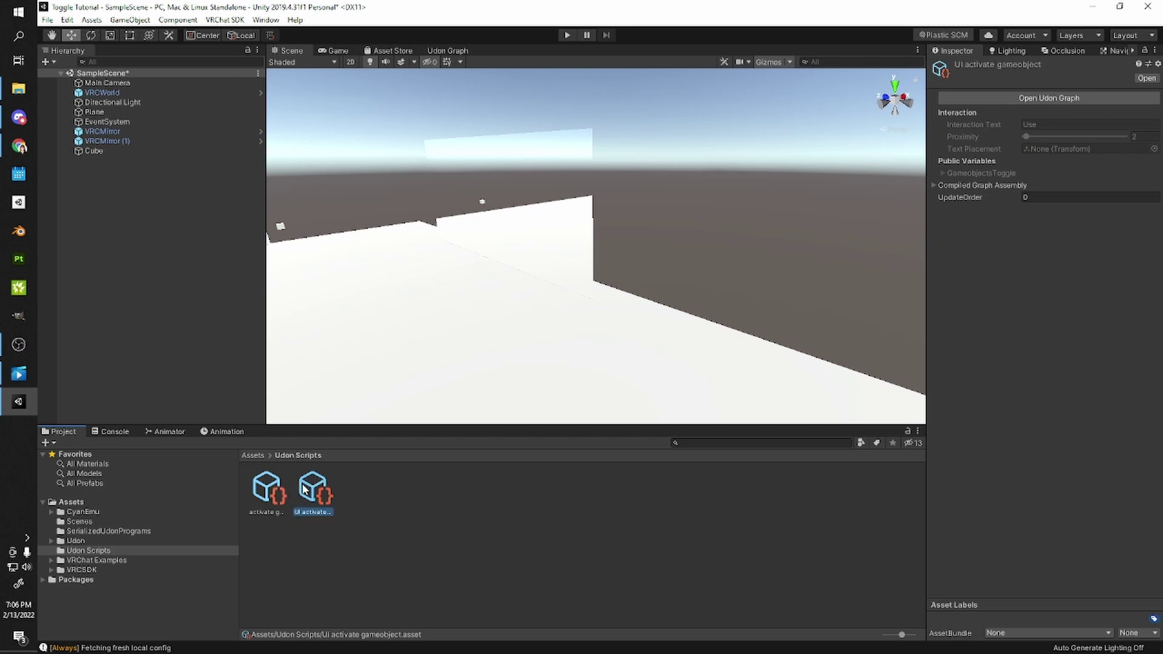
- Add a standard UI Button to the scene
alt+drag(515, 347, 537, 343)
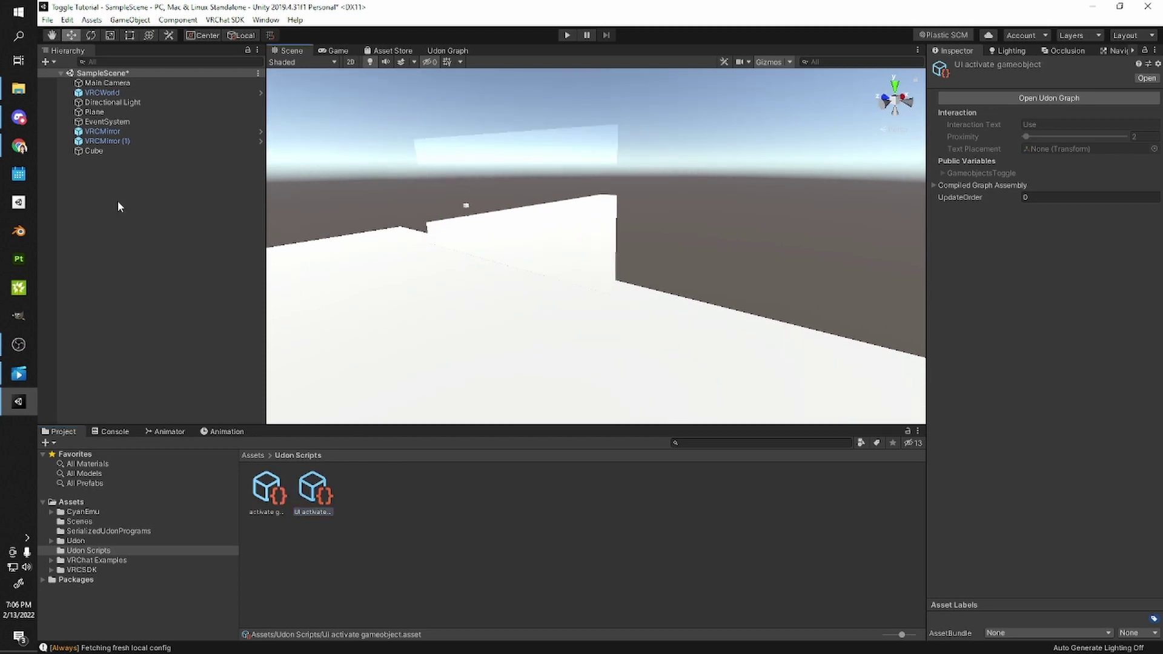
right_click(120, 216)
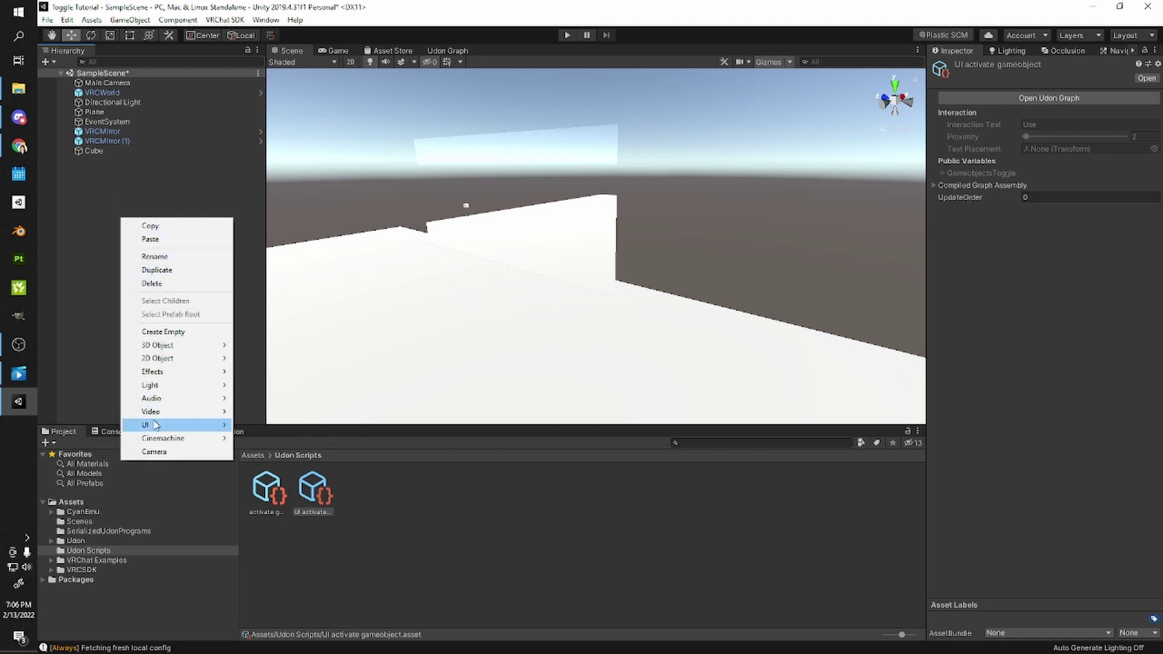
mouse_move(154, 426)
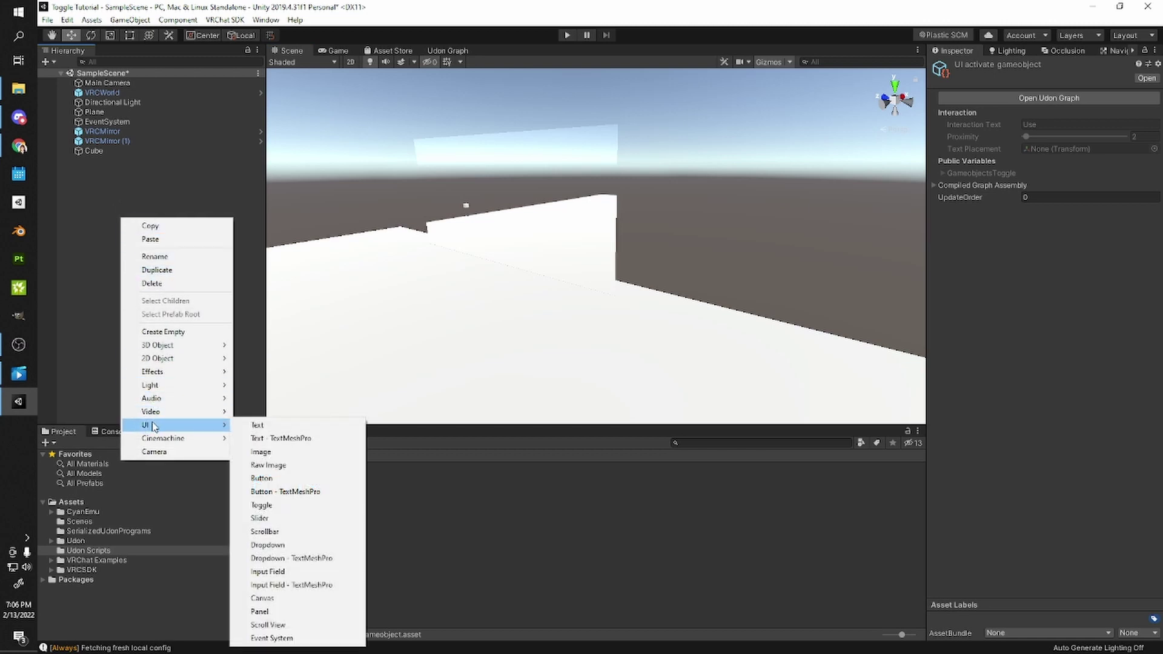
click(263, 477)
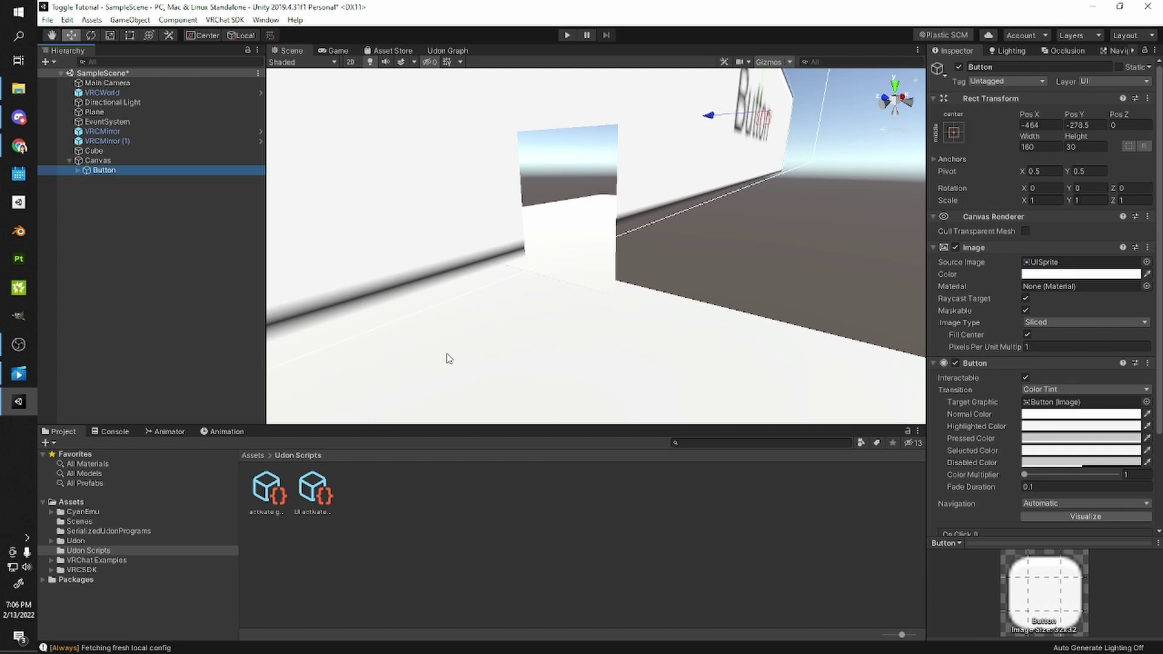
- Examine the size and placement of the new button in the scene from several angles
alt+drag(585, 270, 591, 337)
alt+drag(574, 241, 540, 277)
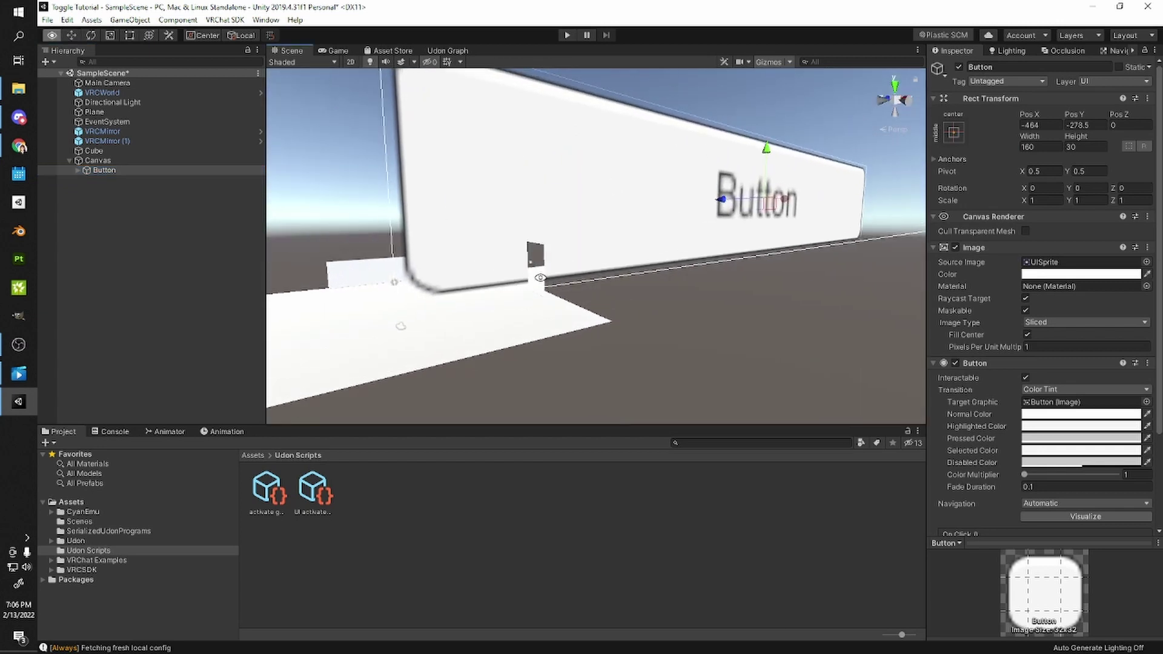
mouse_move(614, 248)
right_down()
mouse_move(570, 245)
mouse_move(537, 317)
mouse_move(627, 237)
right_up()
scroll(581, 267, up, 3)
alt+drag(548, 186, 503, 204)
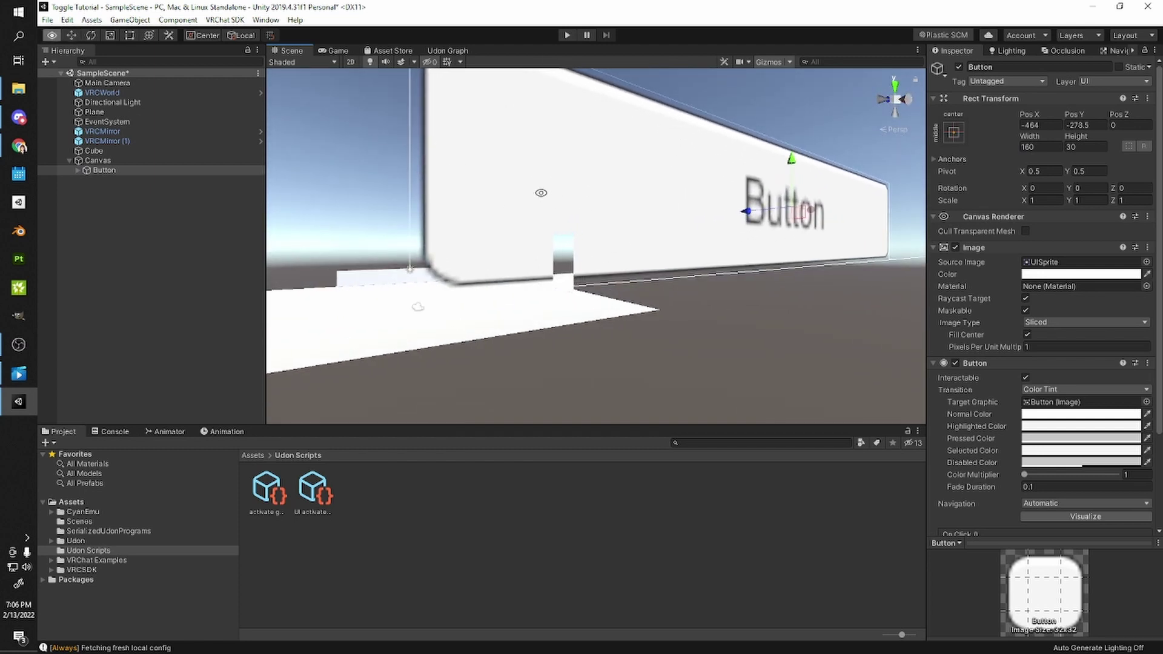
right_drag(666, 261, 656, 291)
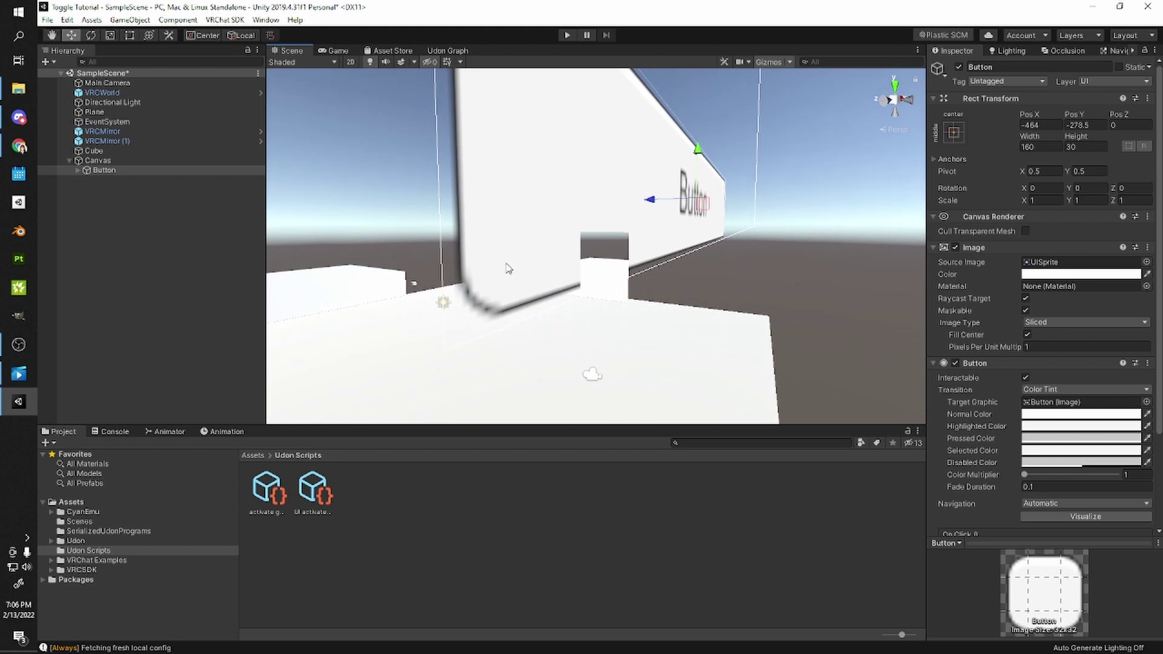
alt+drag(621, 286, 542, 285)
scroll(562, 283, up, 3)
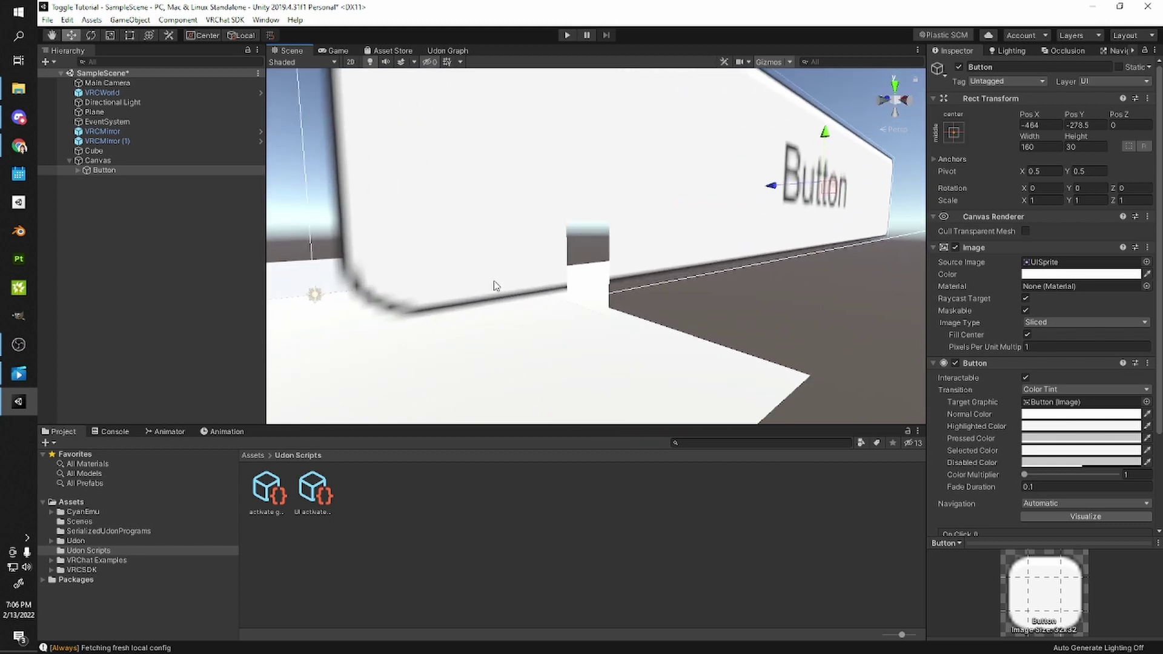
- Set the Canvas render mode to World Space and change the layer of the canvas and its children to Default
click(95, 161)
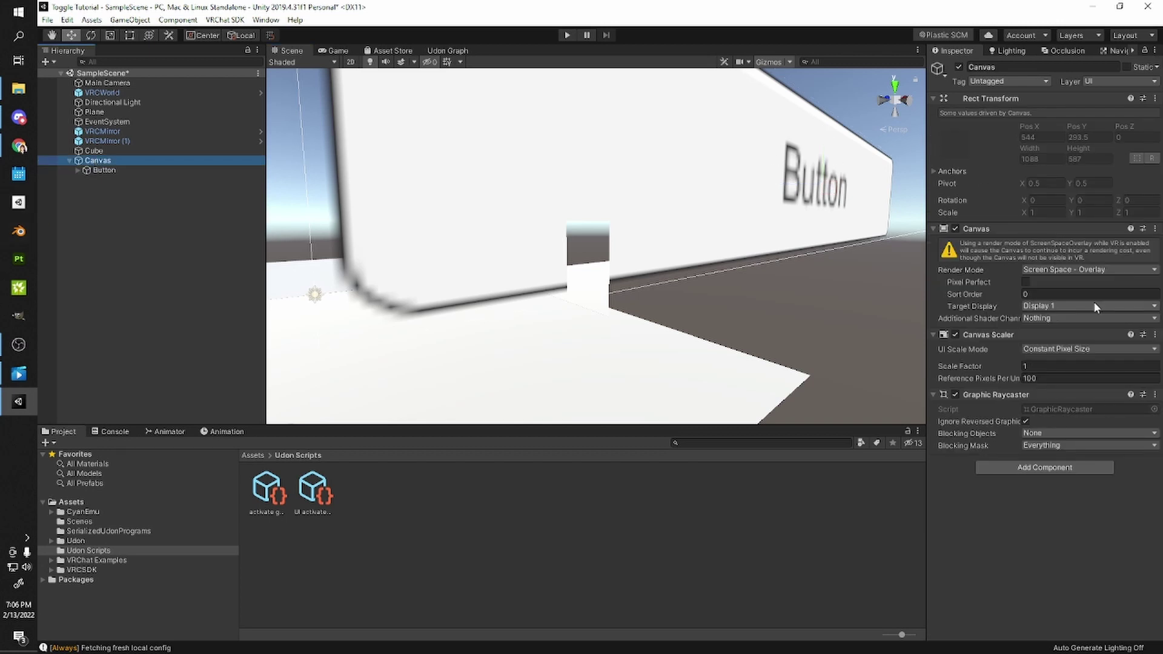
click(1037, 271)
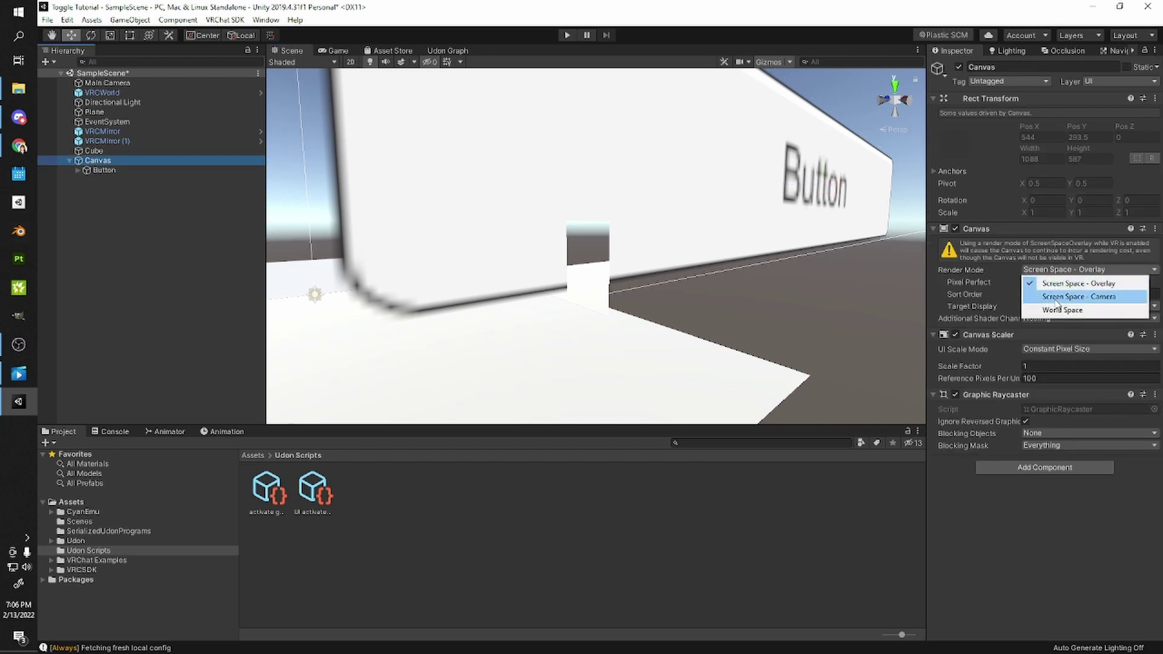
click(1060, 310)
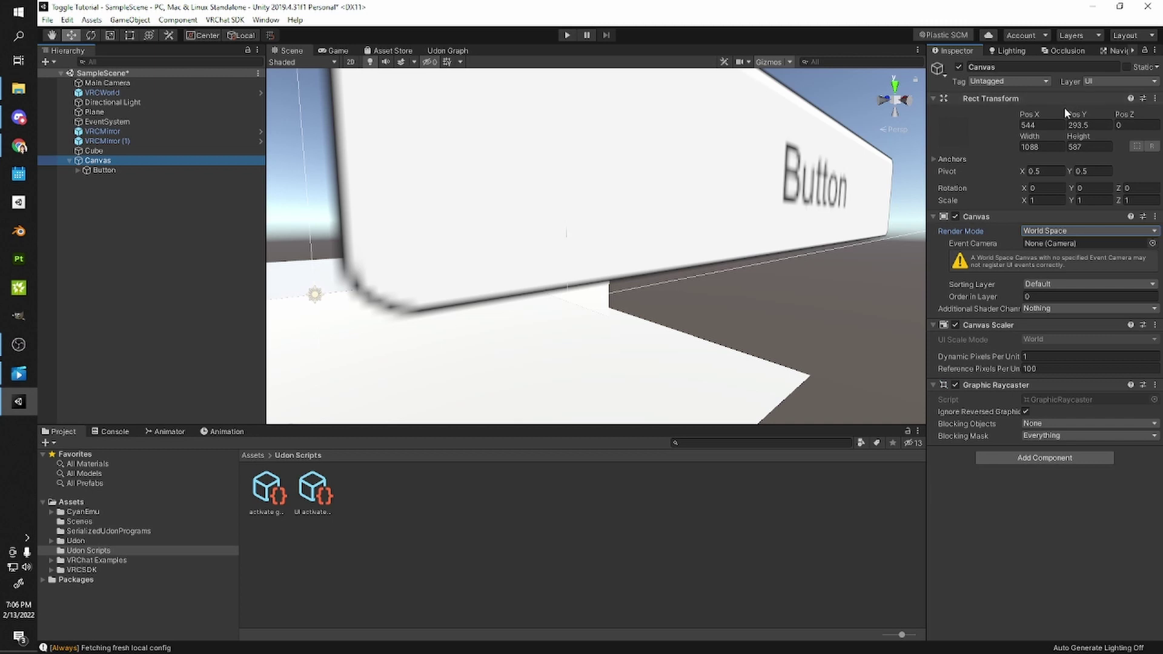
click(1081, 81)
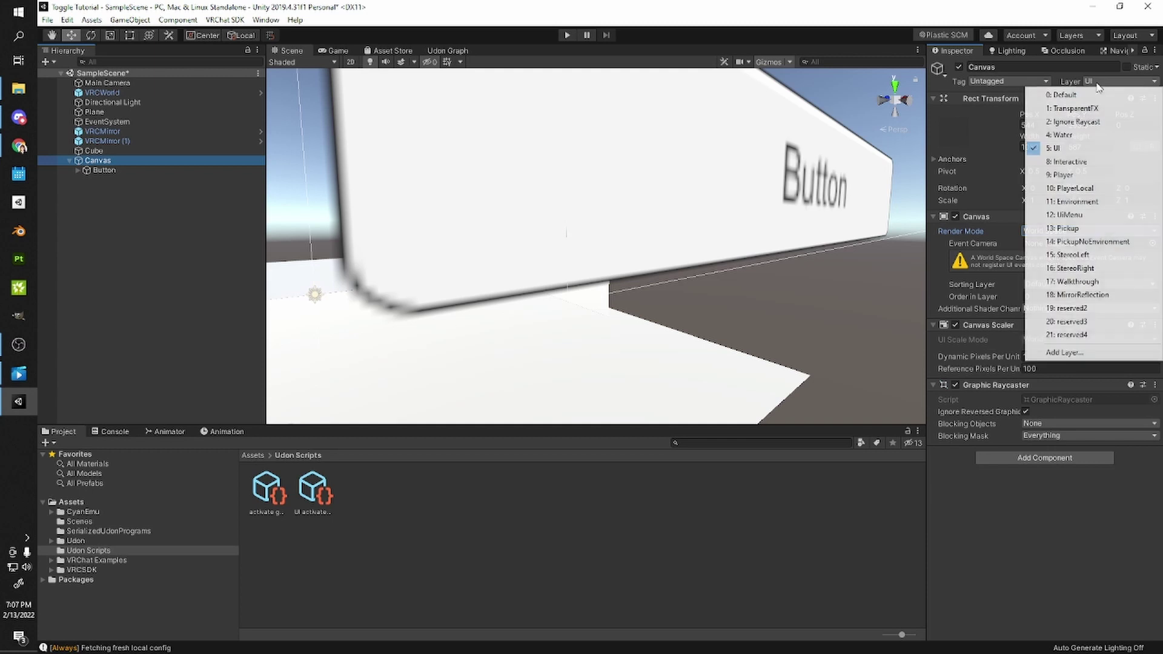
click(1090, 95)
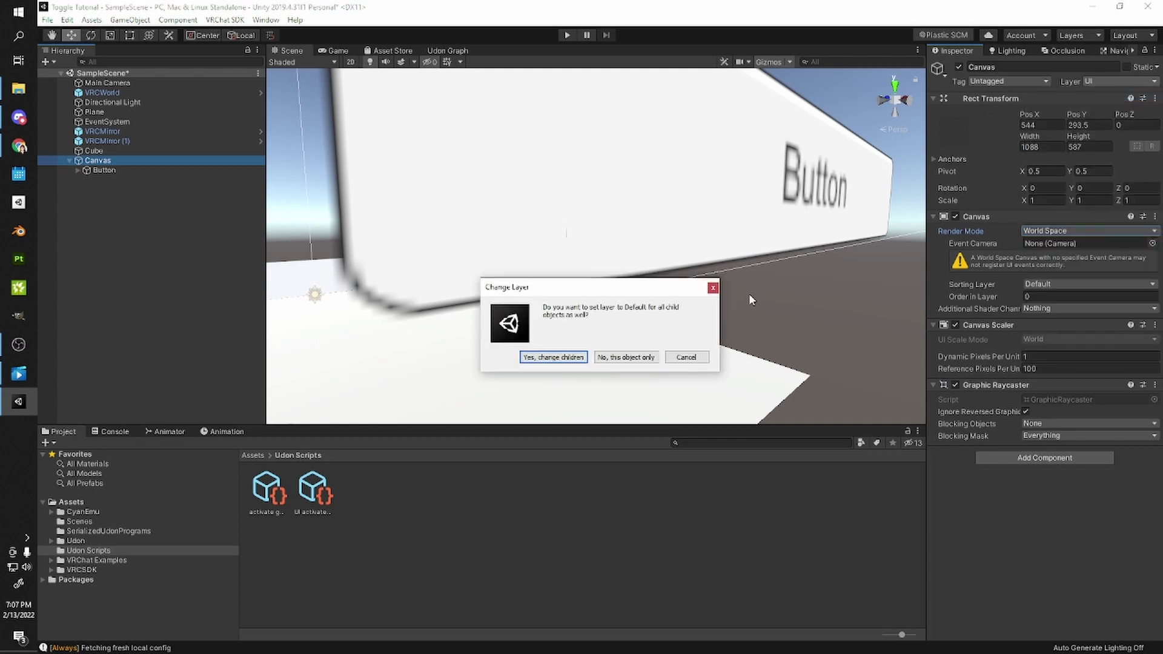
click(553, 357)
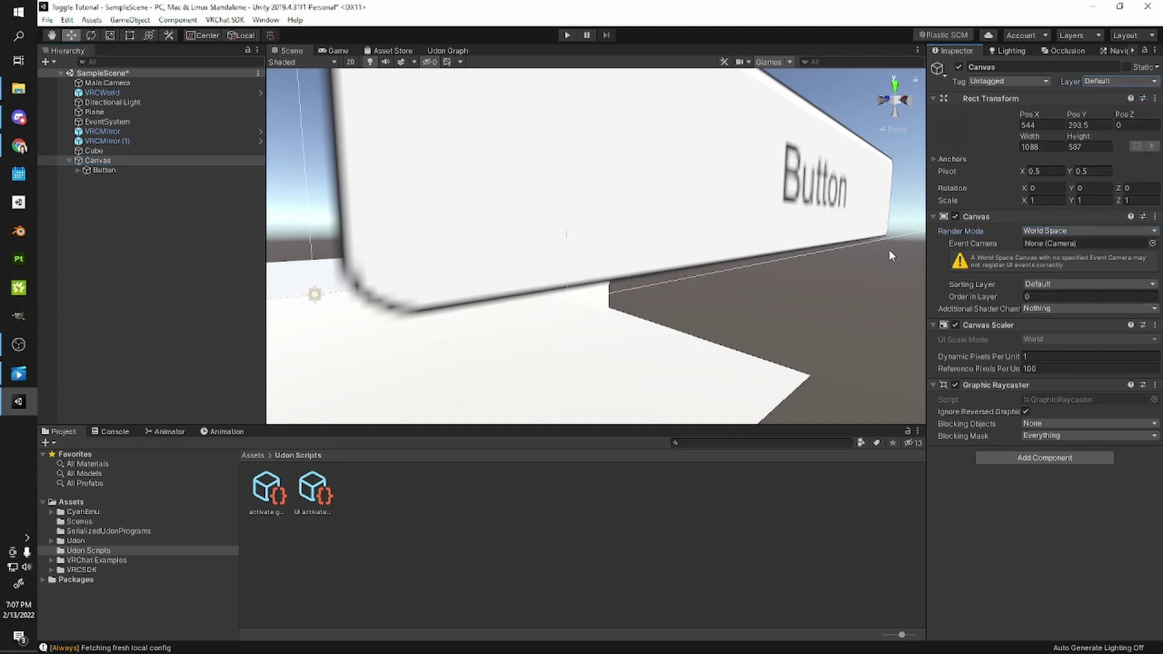
alt+drag(692, 224, 662, 210)
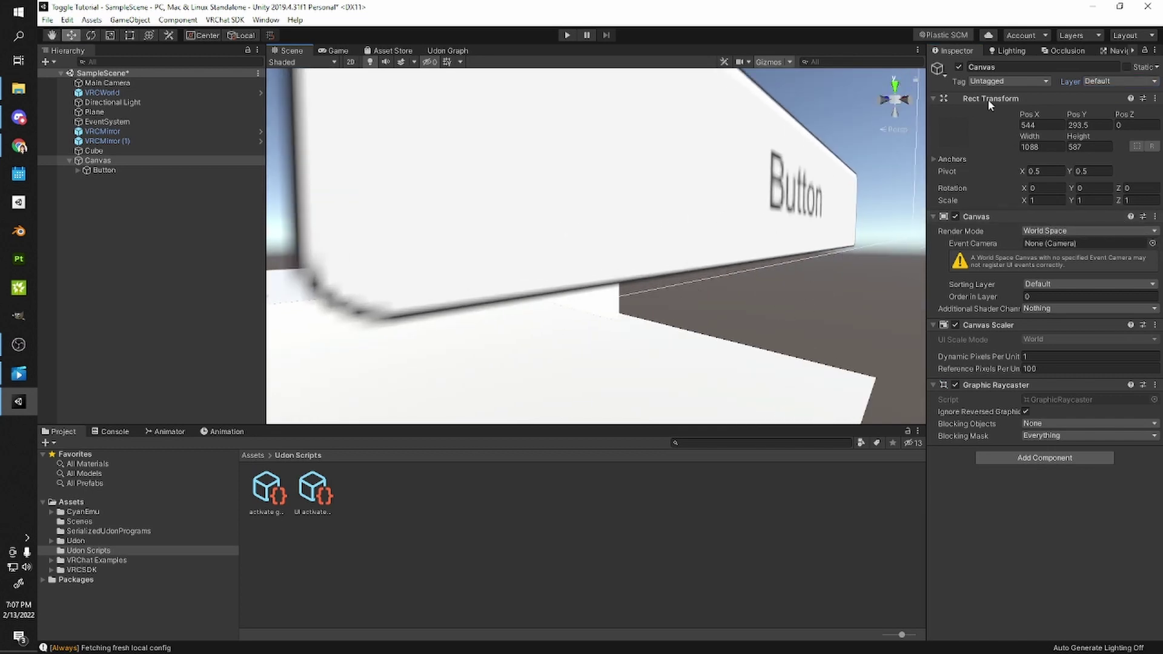
- Set the canvas width and height to 1000 each
click(1042, 145)
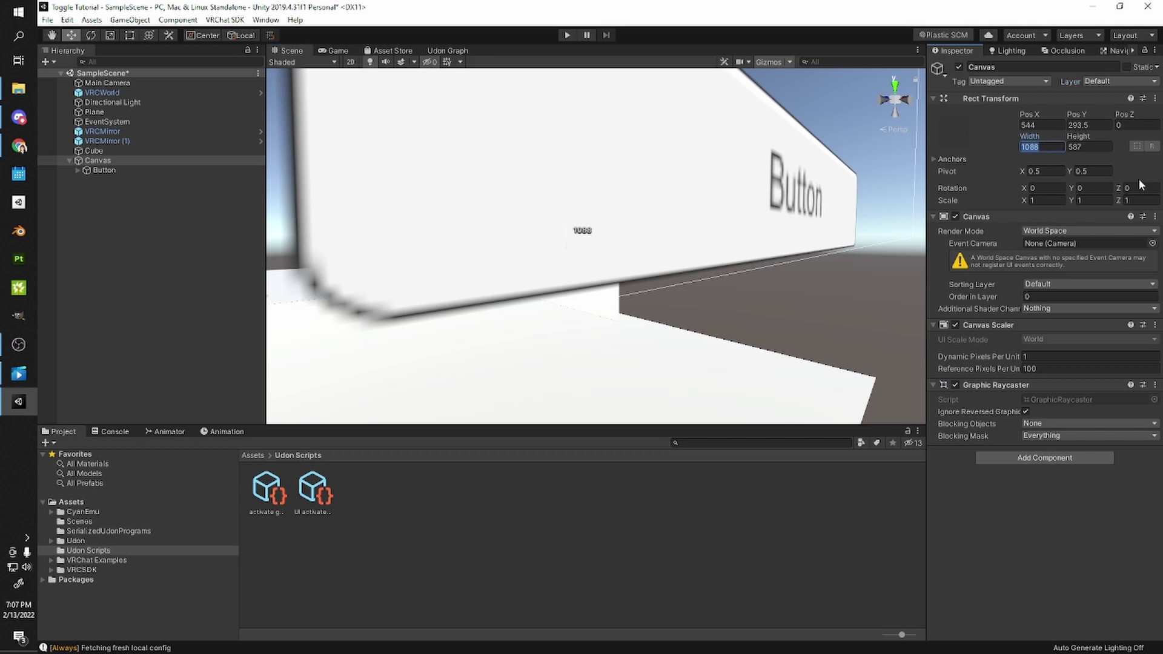
text(1000)
key(Tab)
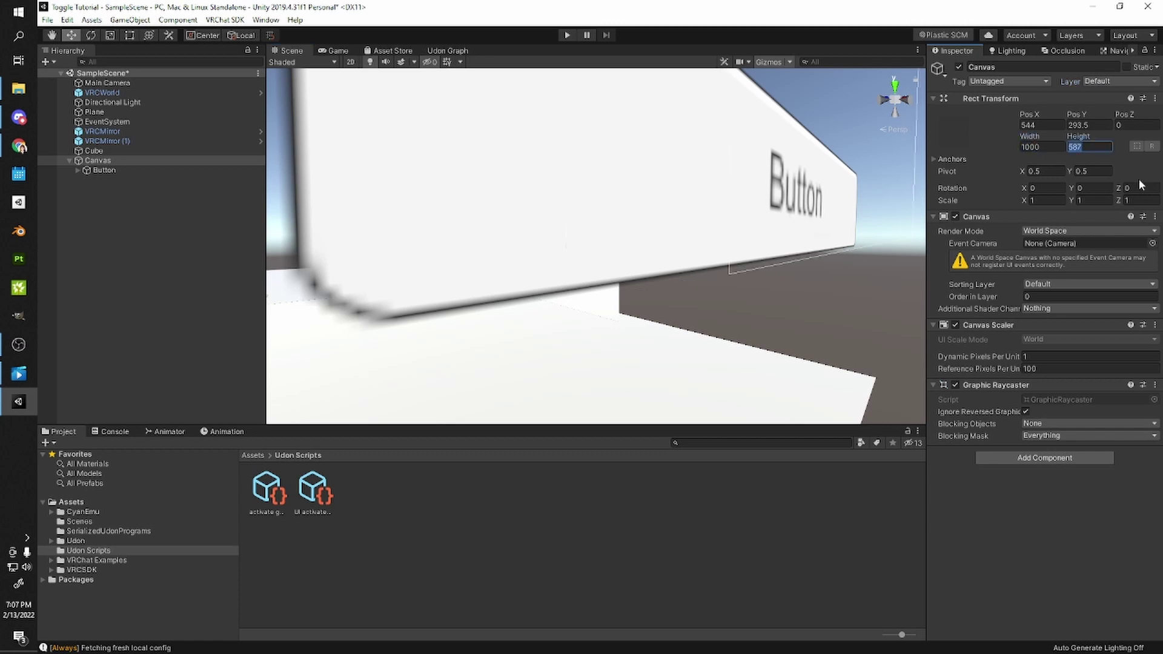
text(11)
text(000)
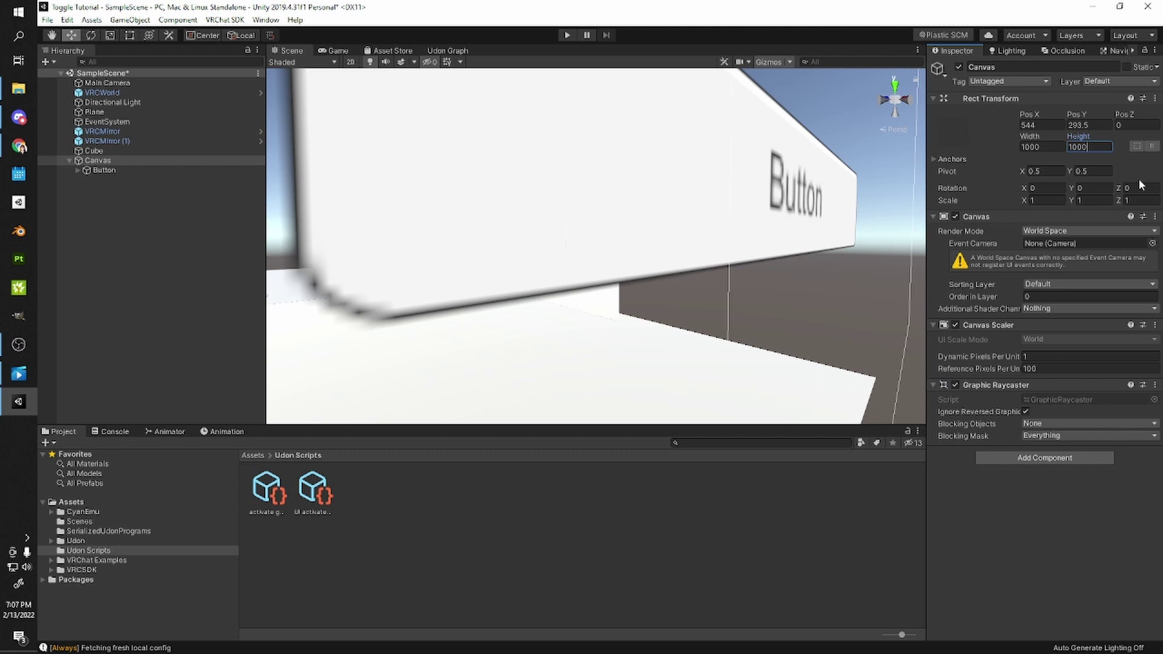
- Scale the canvas down to 0.001 on the X, Y and Z axes
click(1048, 201)
key(BackSpace)
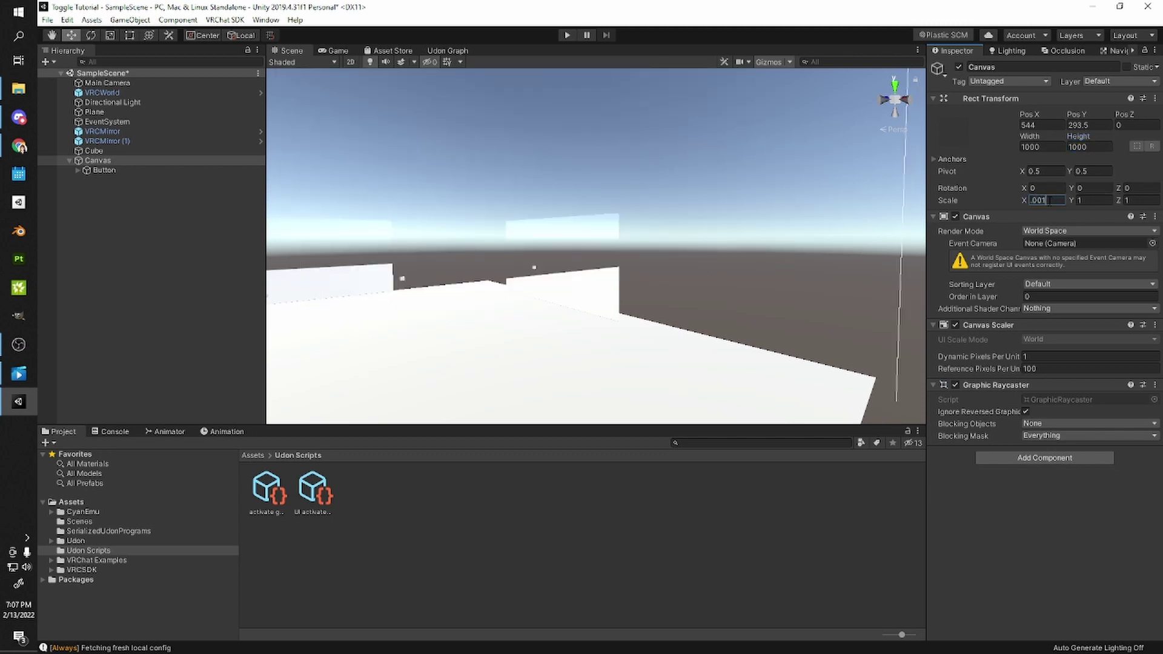
text(.001)
key(Tab)
text(.001)
key(Tab)
key(BackSpace)
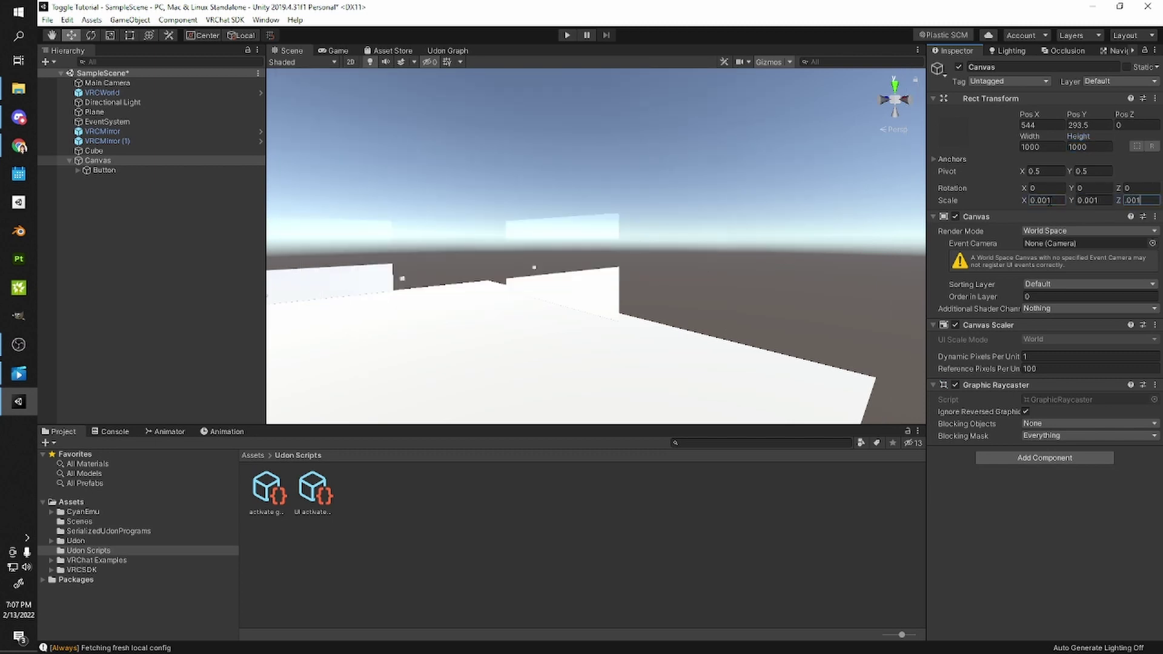
text(.001)
- Set the canvas position to 0 on both X and Y
click(1041, 125)
text(0)
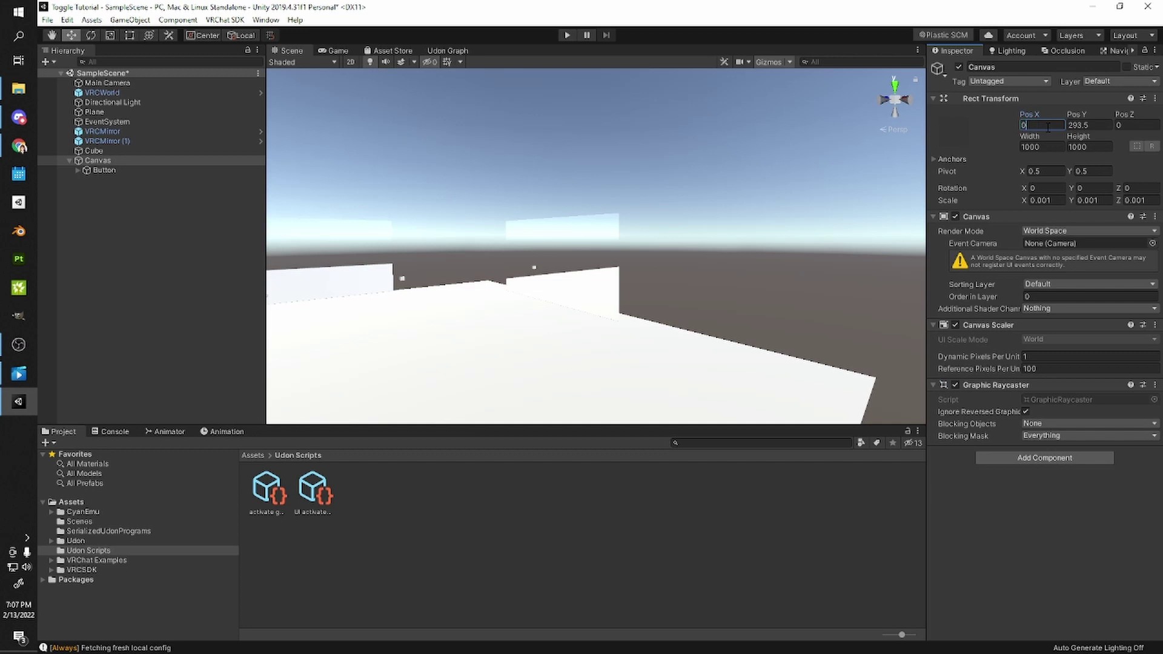
key(Tab)
text(0)
right_drag(787, 224, 626, 278)
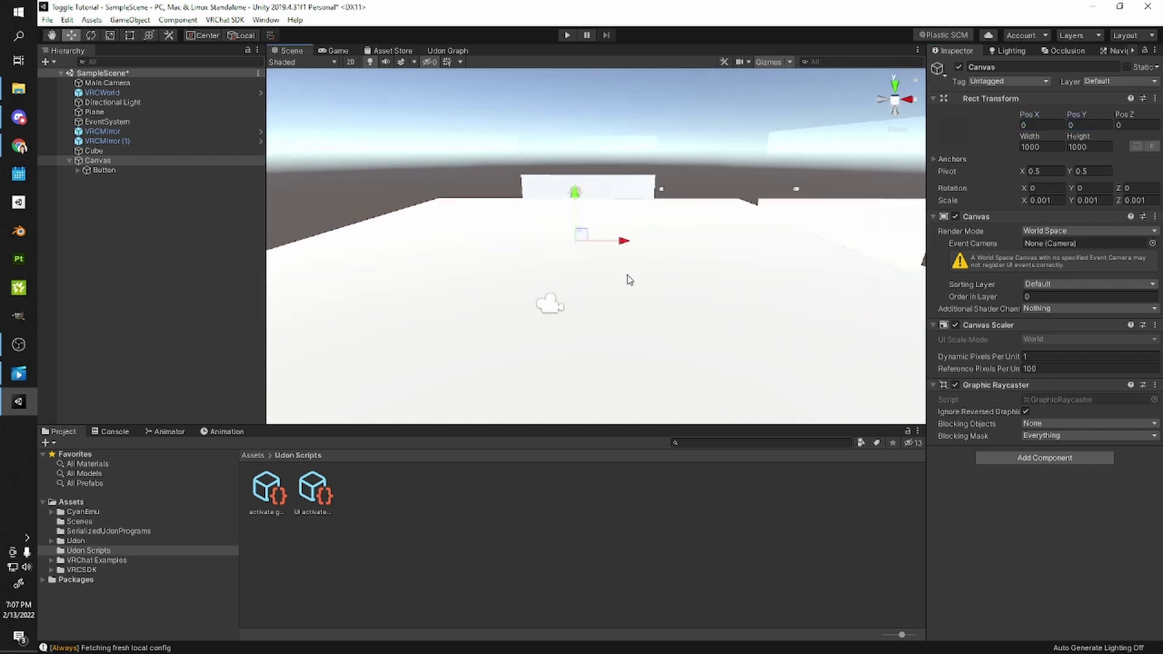
scroll(624, 275, up, 2)
- Resize the Button object inside the canvas to a width of 800 and a height of 150
click(119, 172)
scroll(714, 266, up, 6)
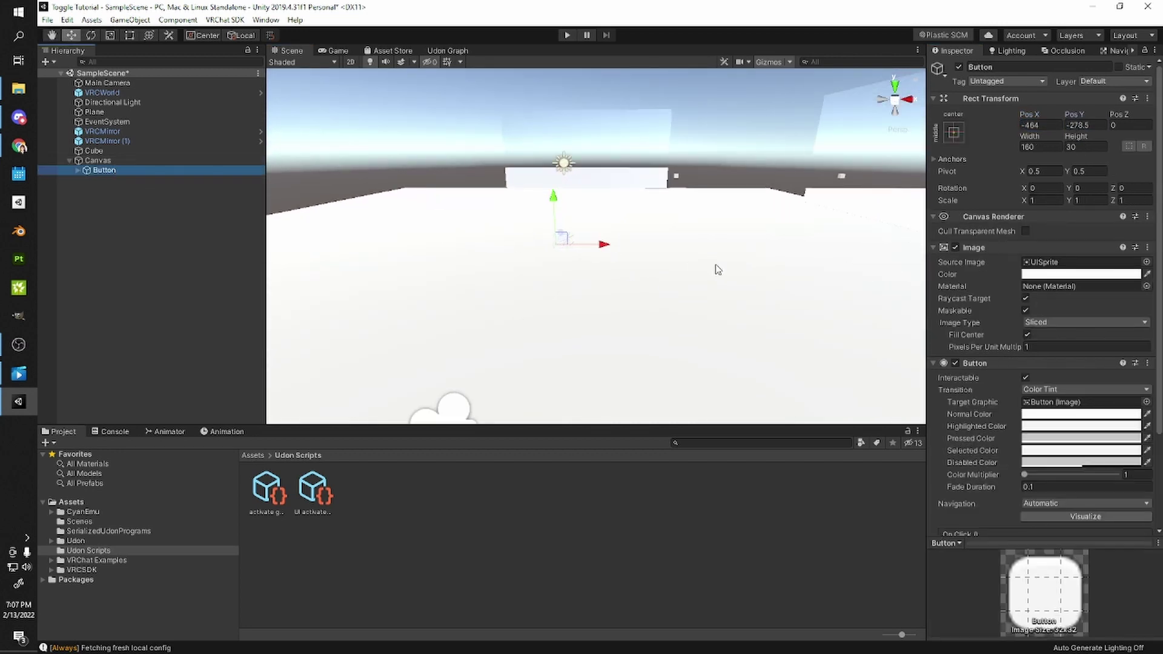
middle_drag(542, 252, 579, 252)
click(1034, 150)
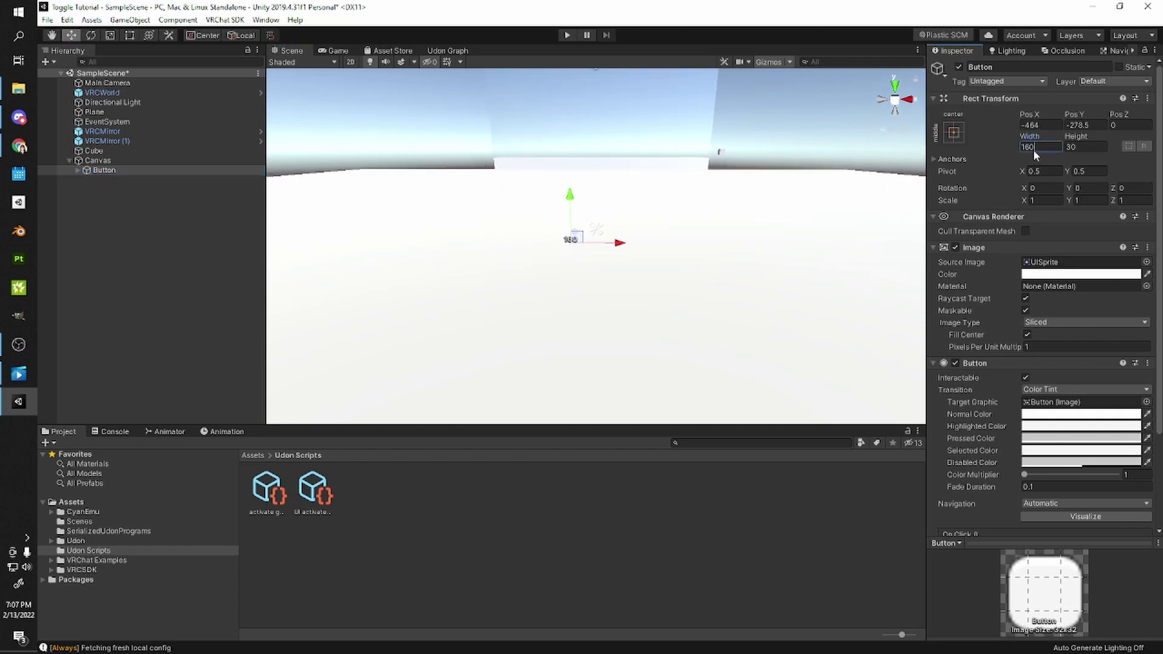
text(800)
key(Tab)
text(150)
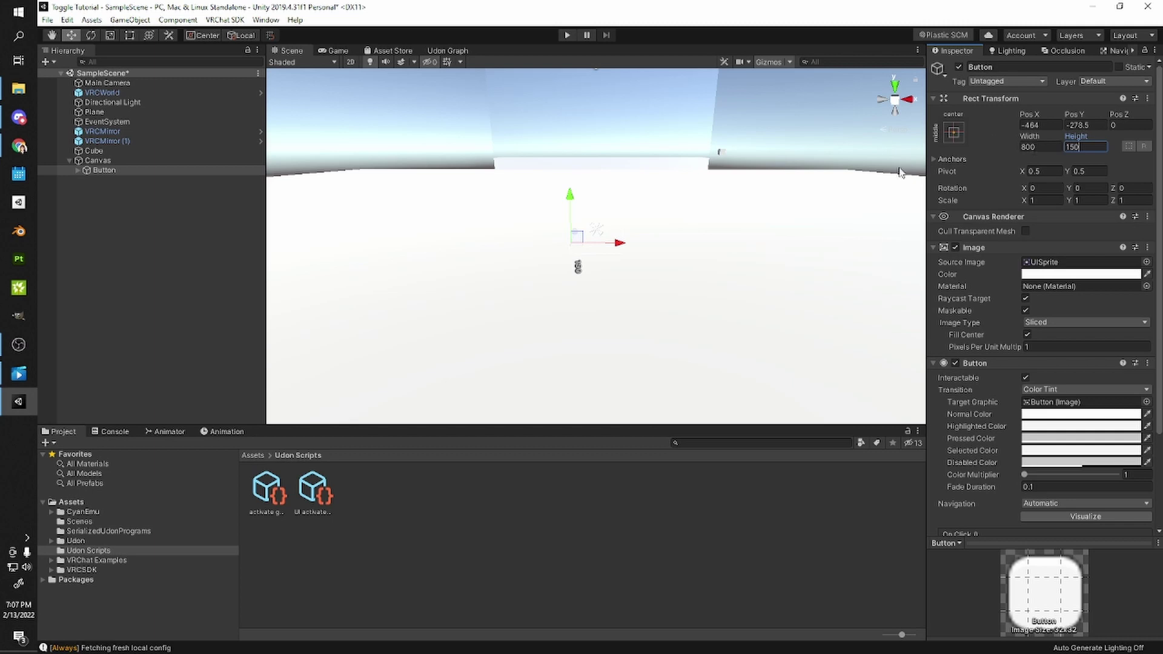
- Move the button inside the canvas outline so it sits near the centre of the canvas
scroll(644, 277, up, 5)
middle_drag(535, 270, 561, 262)
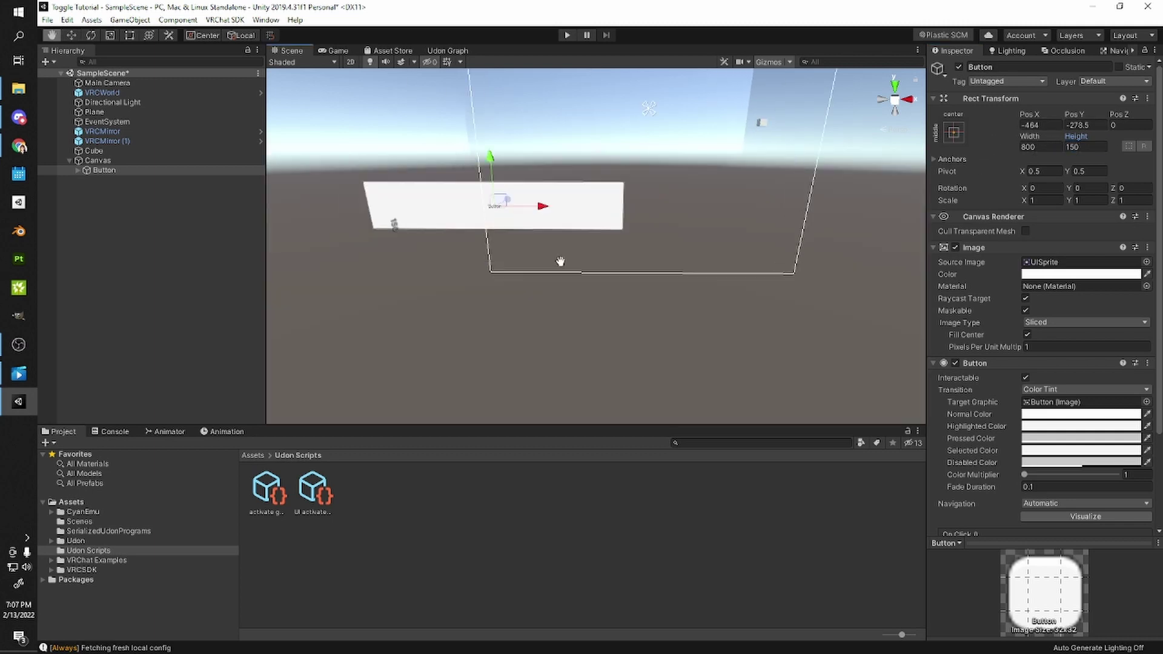
scroll(558, 260, down, 3)
scroll(560, 257, up, 3)
scroll(570, 224, down, 3)
scroll(571, 218, up, 3)
right_drag(571, 218, 571, 156)
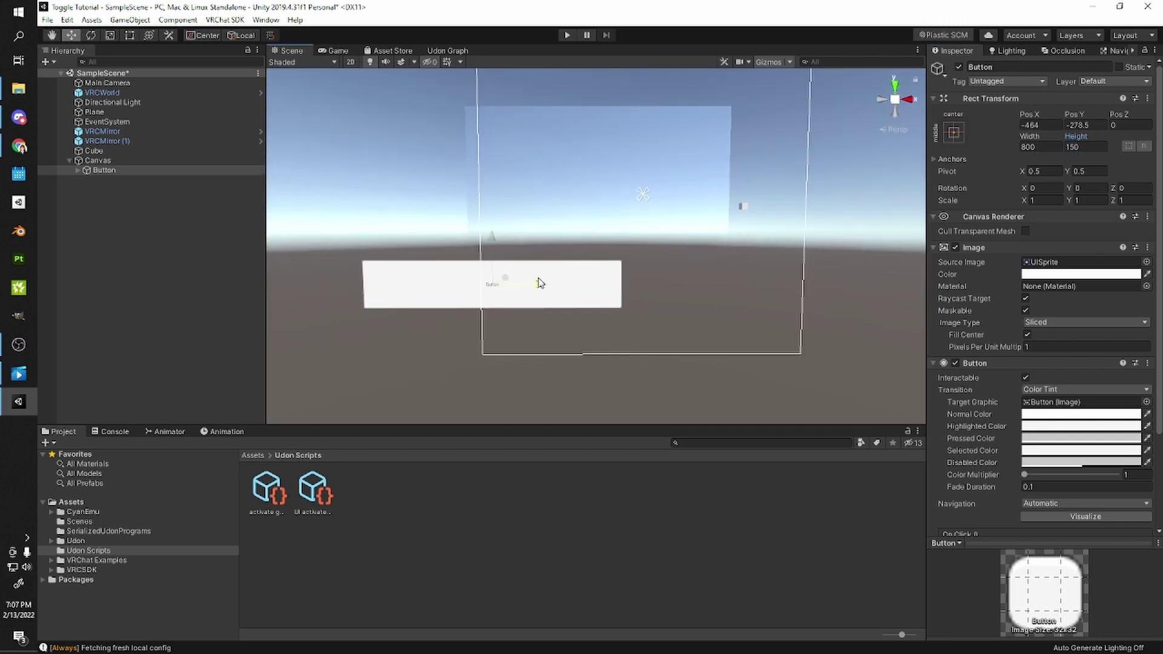
drag(539, 282, 590, 333)
- Raise the whole canvas above the floor to a Y position of about 0.624
click(98, 160)
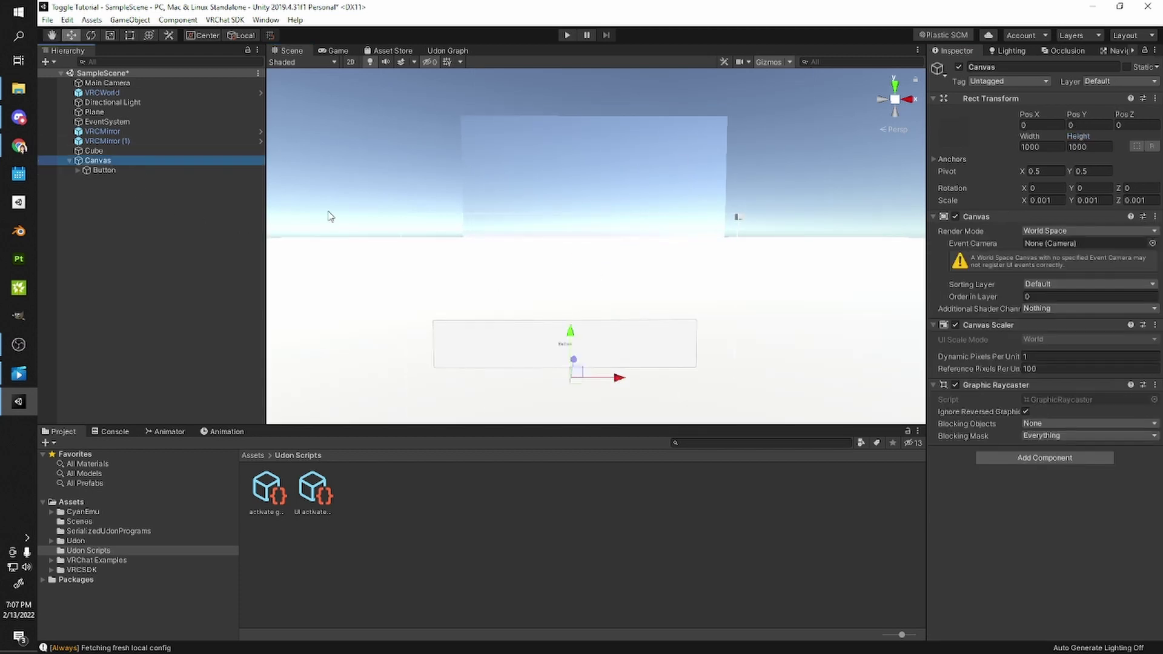
scroll(569, 261, down, 3)
drag(588, 260, 587, 188)
right_drag(484, 195, 525, 253)
key(w)
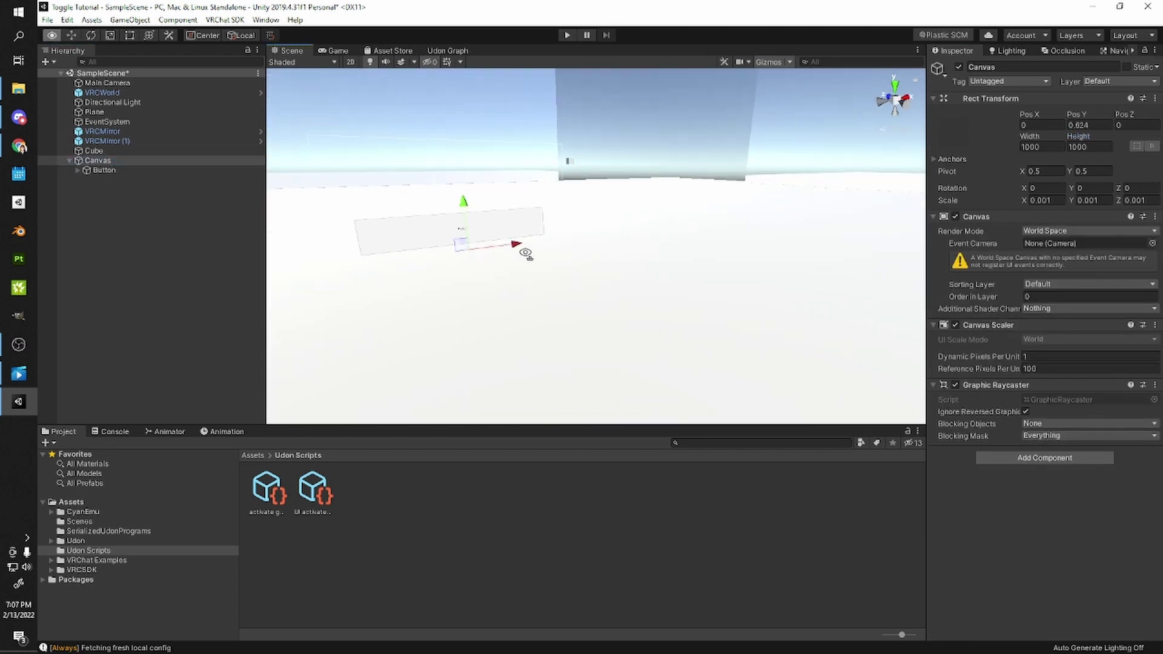
alt+drag(525, 253, 371, 238)
- Set the font size of the button's Text object to 100
click(77, 170)
click(97, 180)
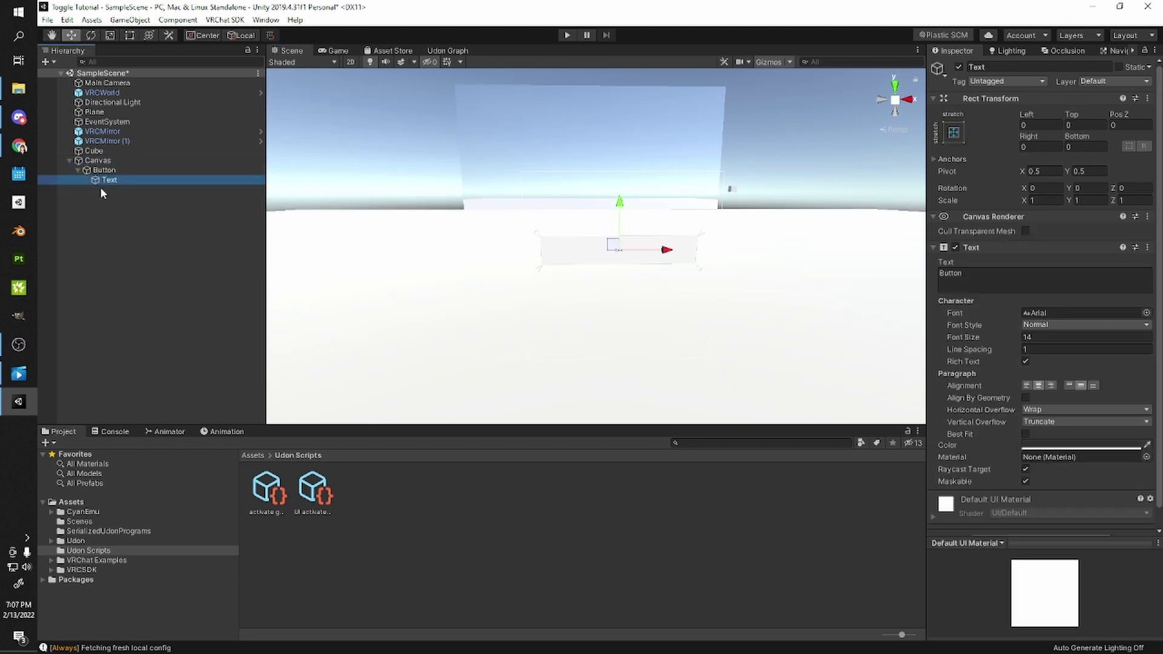
scroll(612, 278, up, 5)
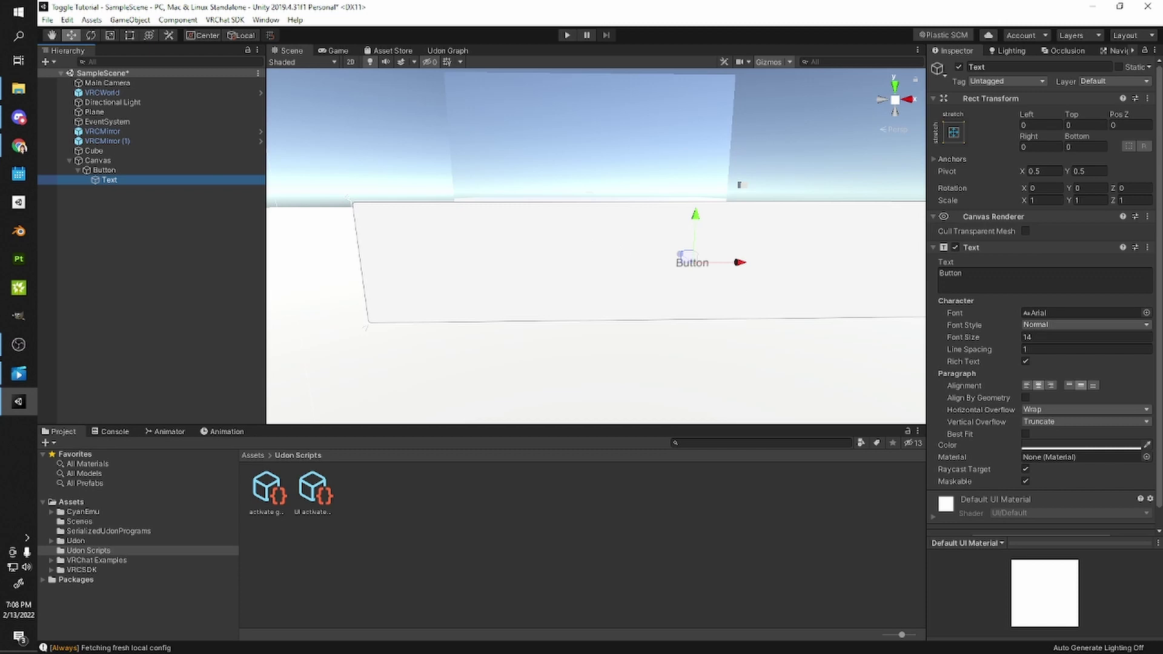
click(1027, 337)
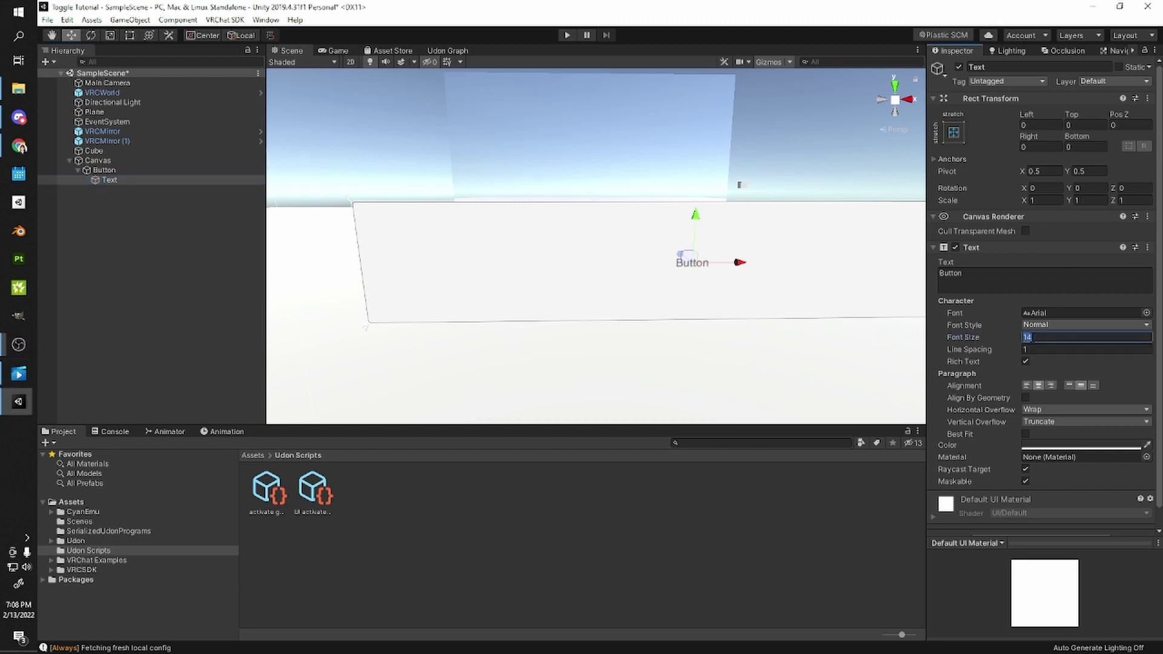
text(100)
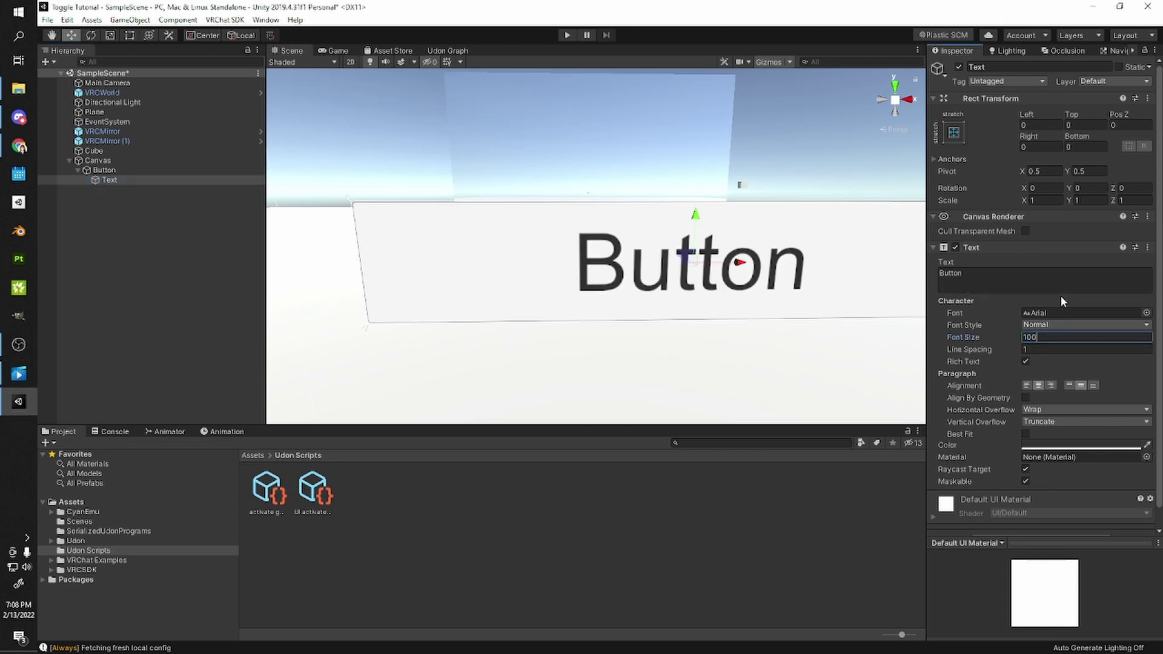
- Change the button's label text to "Toggle"
click(969, 279)
text(Toggle)
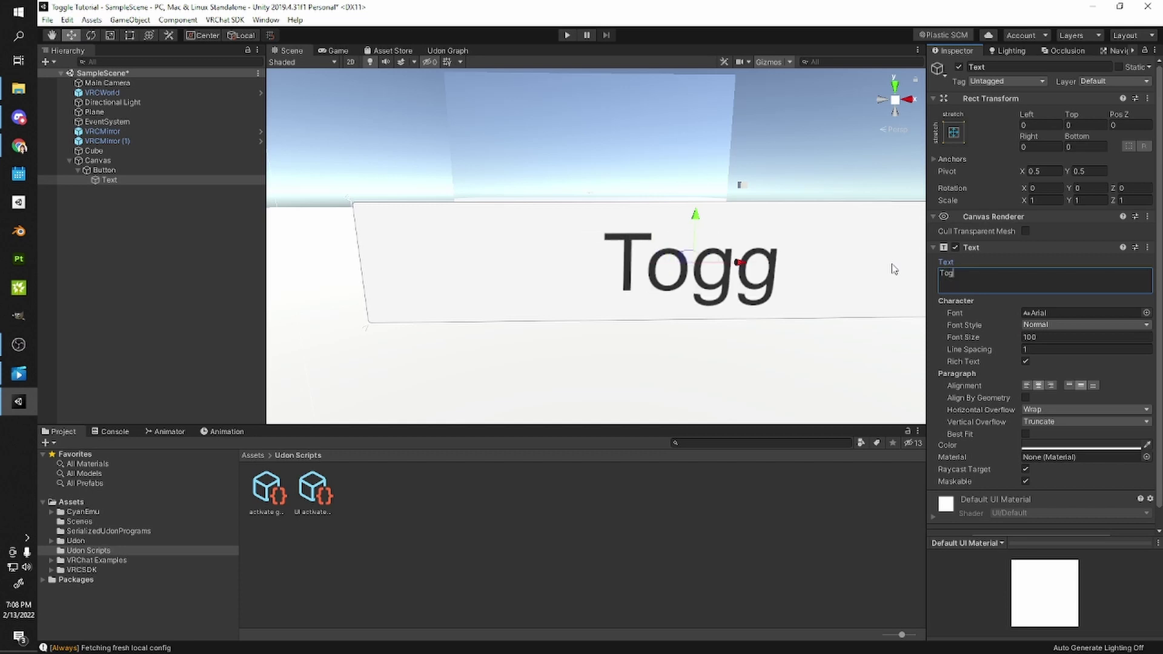
scroll(540, 238, down, 5)
right_drag(540, 239, 599, 253)
mouse_move(602, 252)
middle_down()
mouse_move(630, 262)
mouse_move(628, 280)
mouse_move(596, 250)
middle_up()
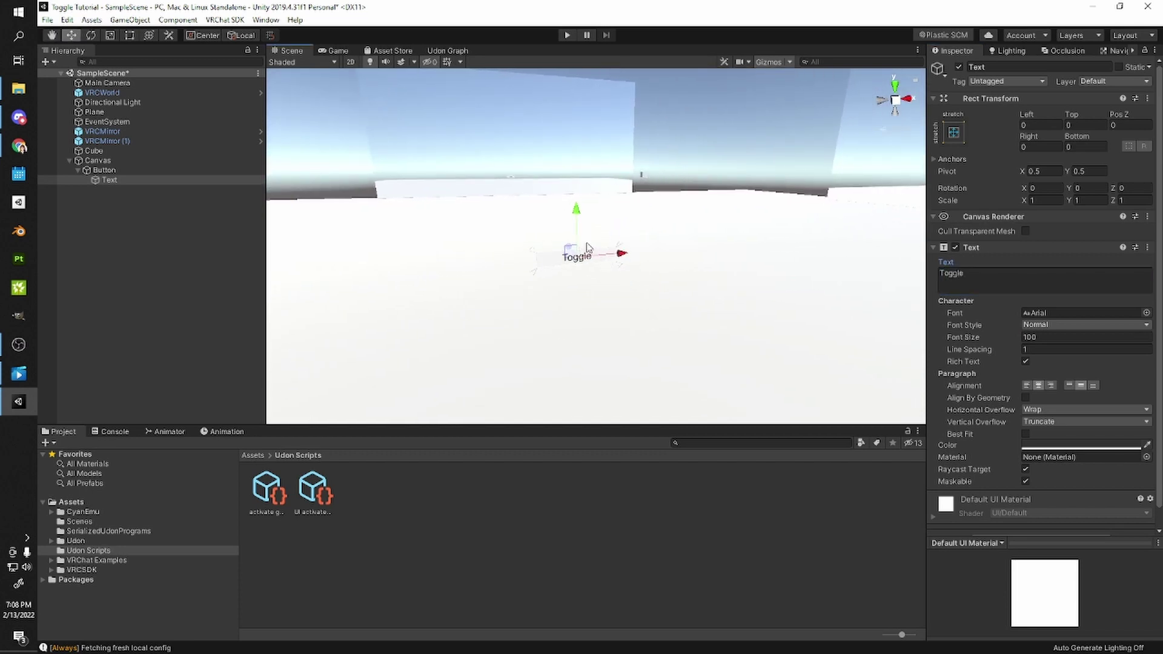
scroll(591, 261, up, 3)
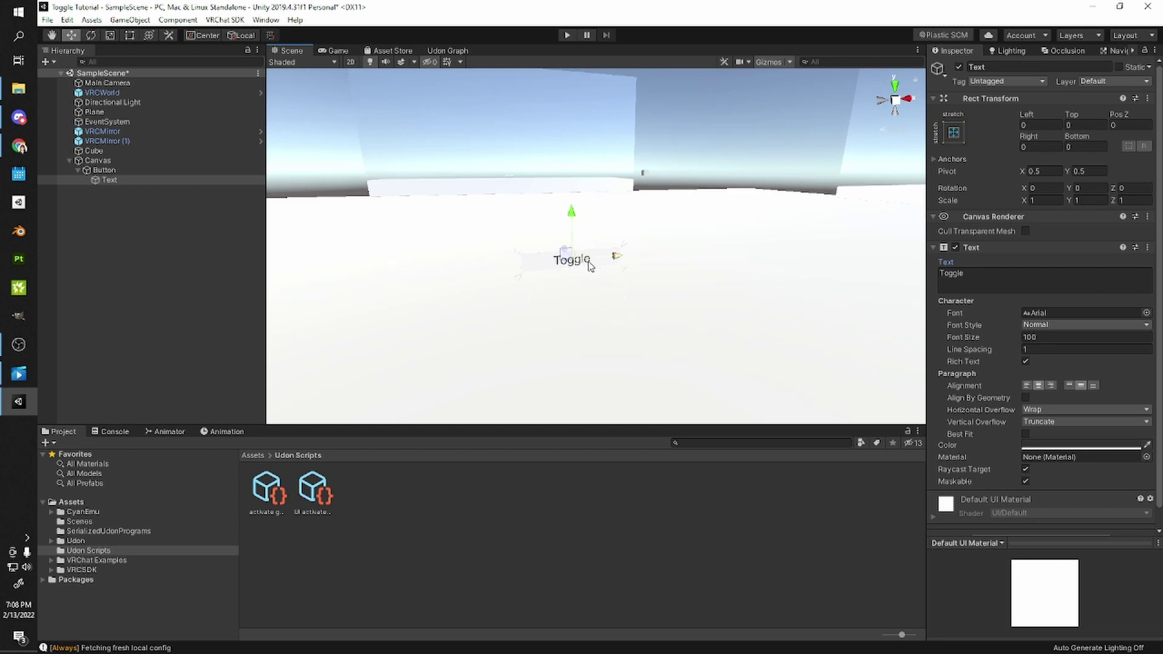
- Add a VRC Ui Shape component to the Canvas
click(127, 162)
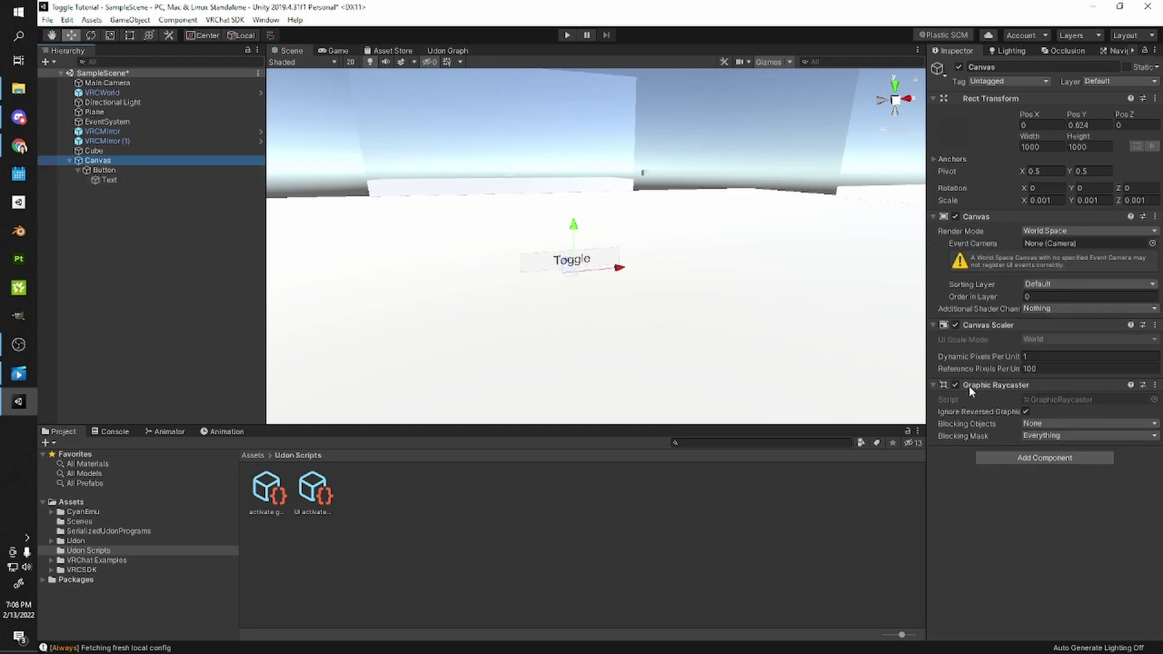
click(996, 457)
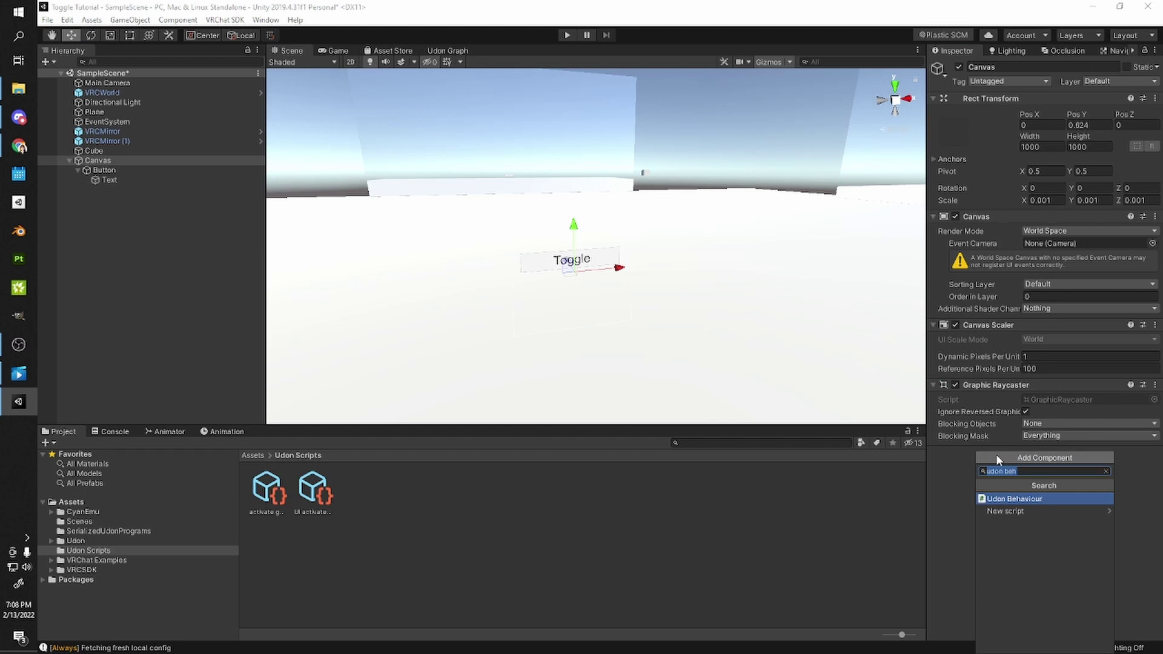
text(ui)
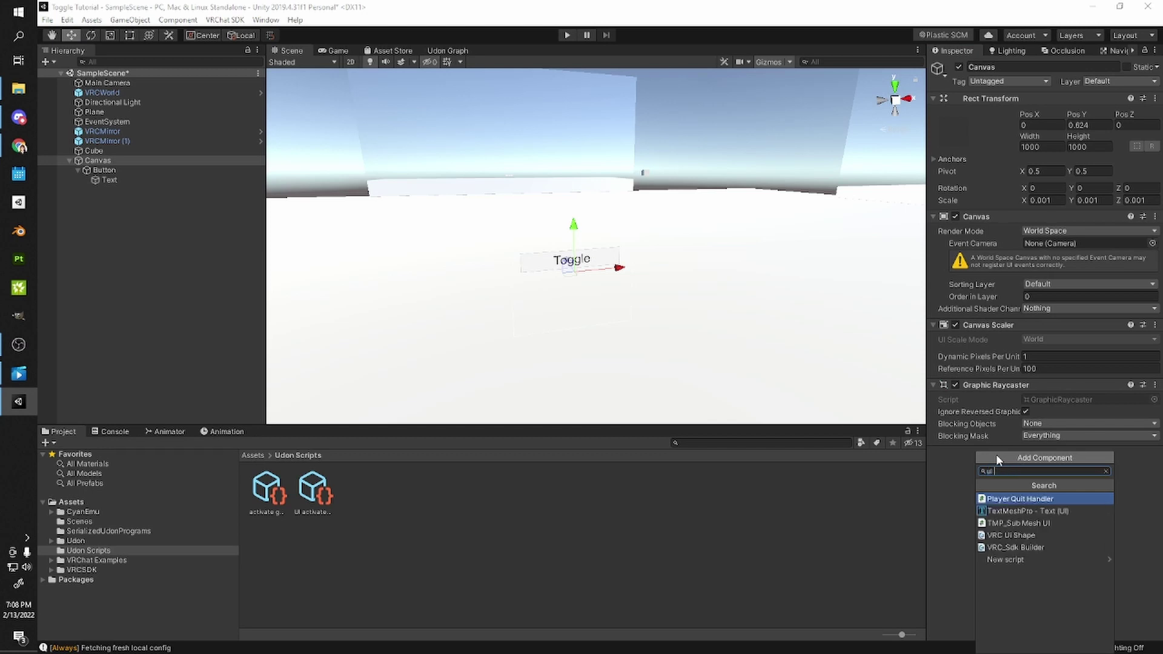
click(1016, 536)
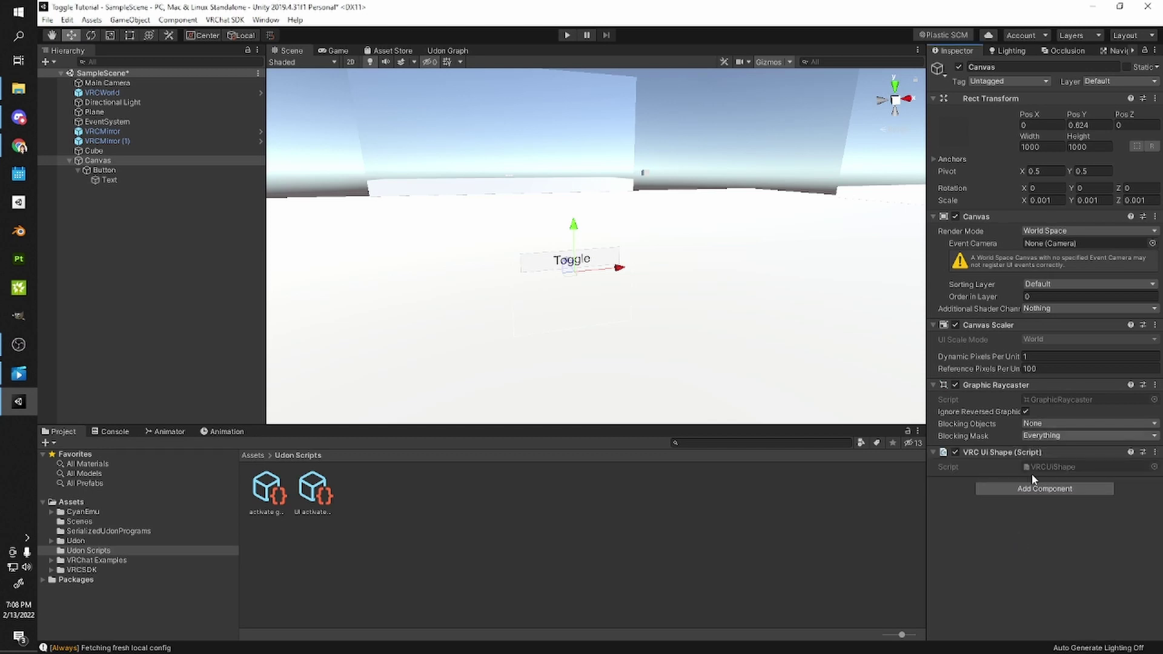
scroll(659, 358, up, 2)
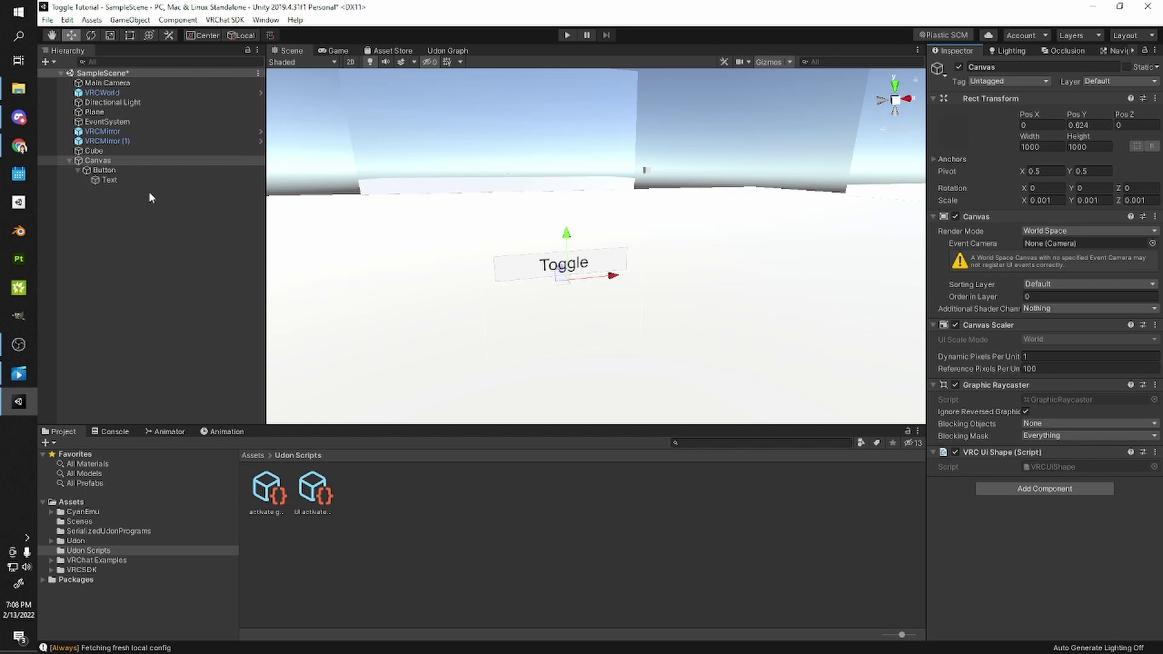
- Move the canvas across the floor to about X 14.25, Z -6.22 and rotate it 90° about the Y axis
scroll(633, 392, down, 5)
drag(528, 252, 791, 162)
middle_drag(791, 161, 641, 242)
right_drag(641, 242, 660, 210)
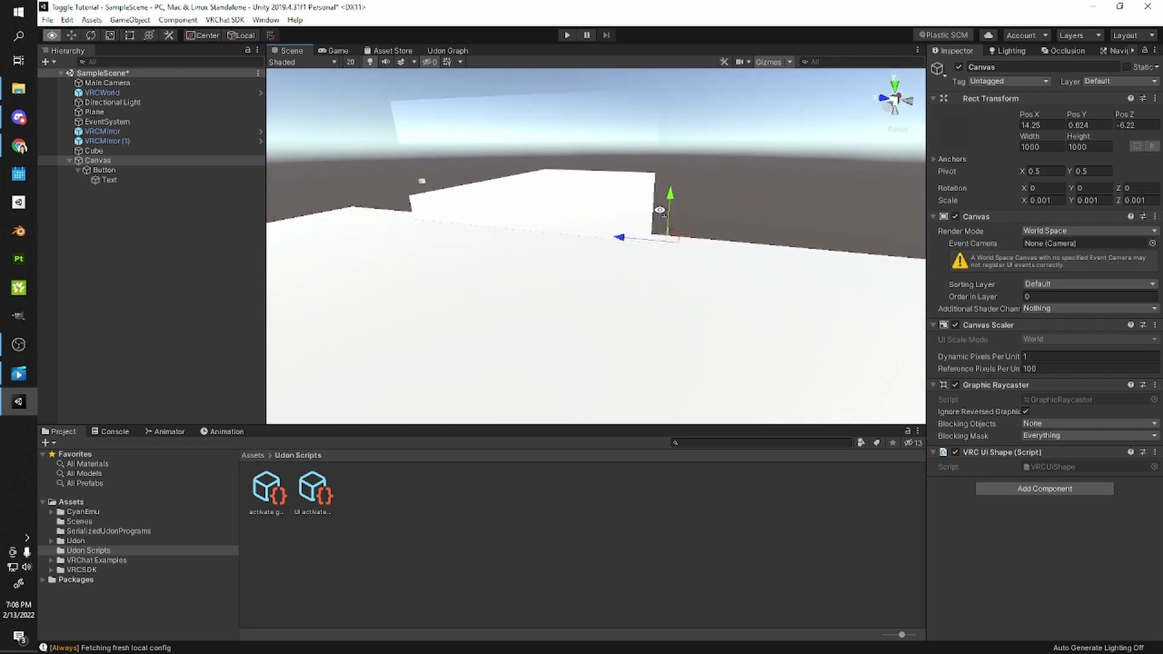
alt+drag(660, 210, 407, 309)
key(e)
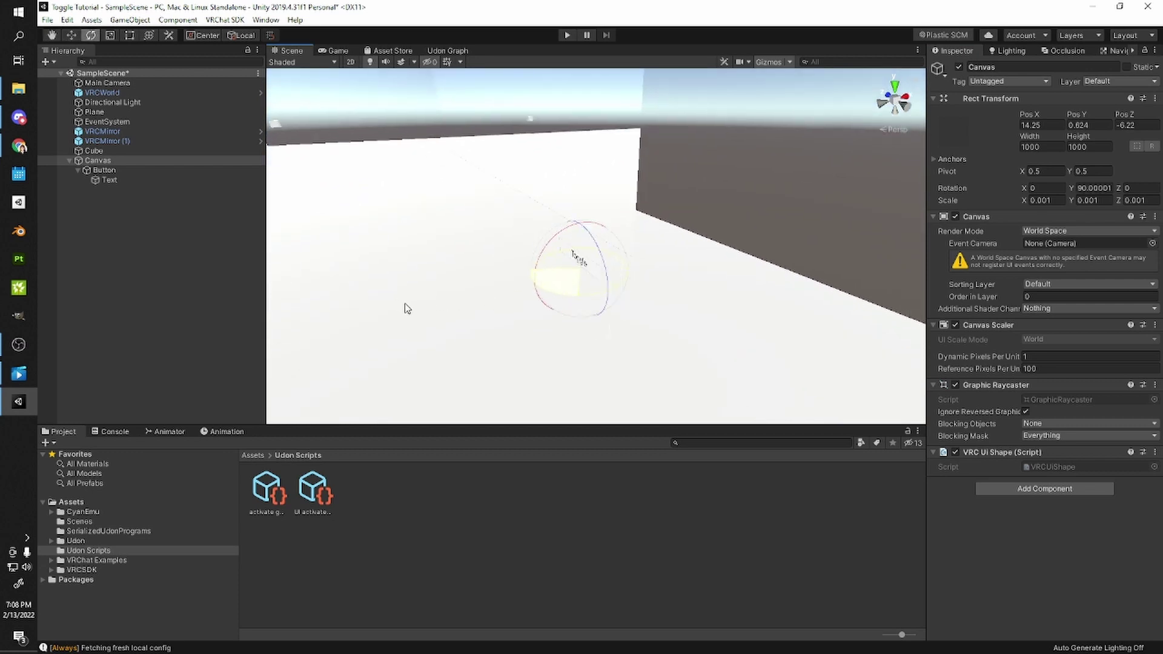
- Reposition the canvas beside the mirror at about X 15.431, Z -6.121 and raise it to about Y 1.125
key(w)
drag(579, 283, 665, 247)
right_drag(665, 247, 669, 290)
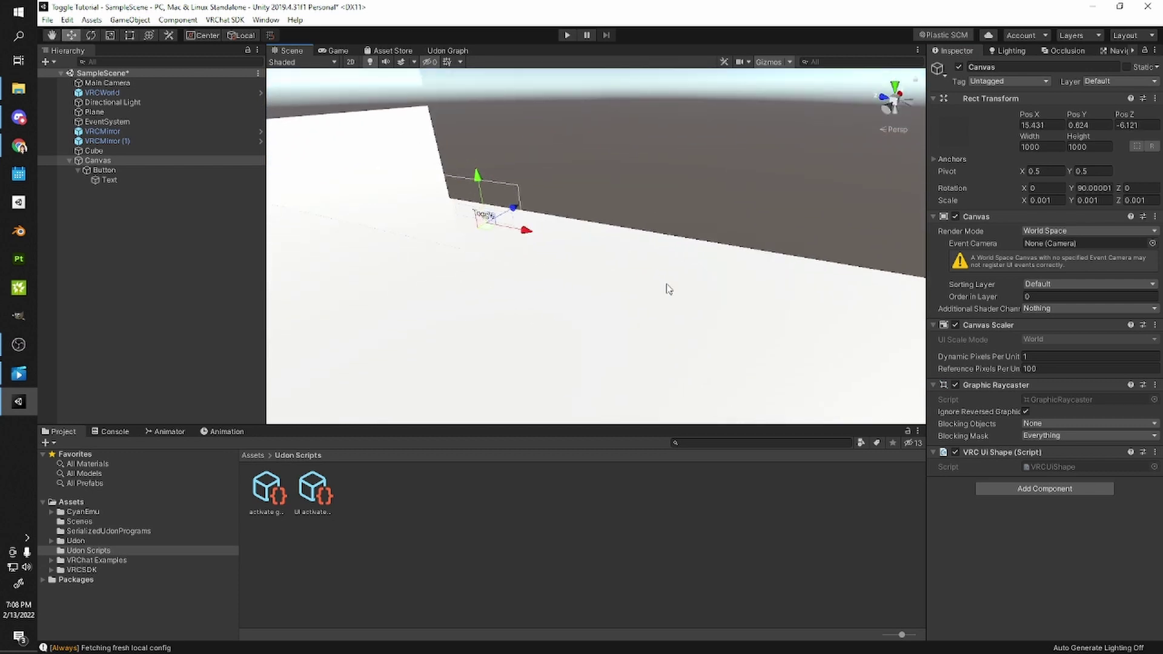
scroll(668, 289, up, 2)
middle_drag(669, 289, 805, 328)
drag(769, 235, 779, 204)
right_drag(690, 246, 761, 247)
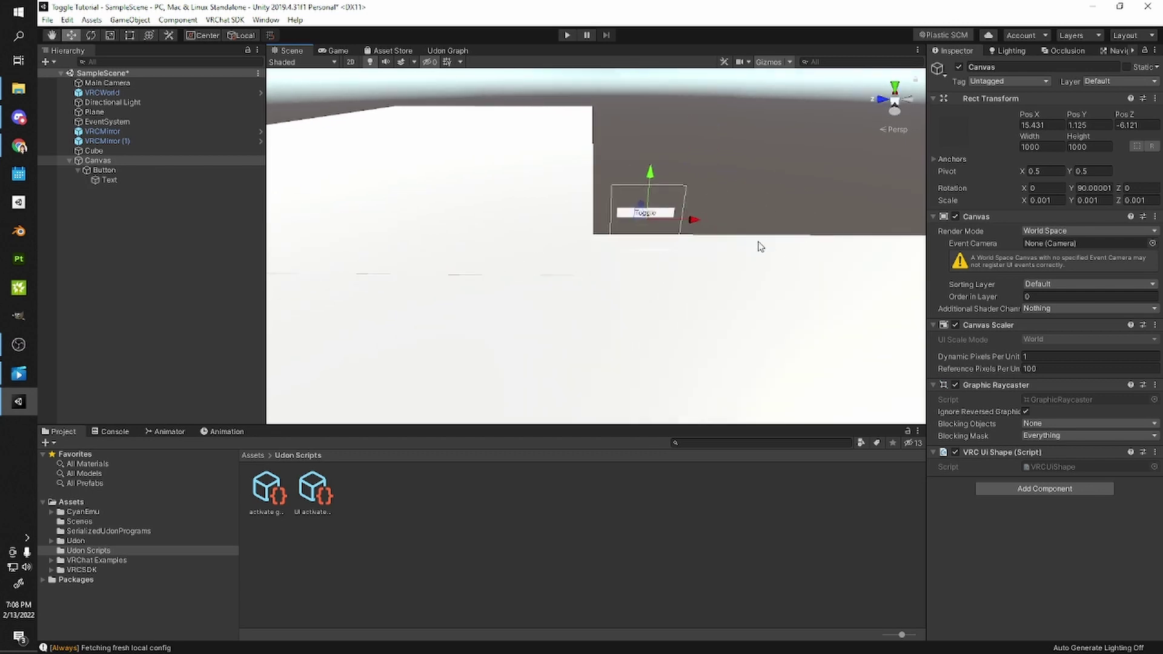
scroll(760, 246, up, 1)
middle_drag(760, 247, 740, 228)
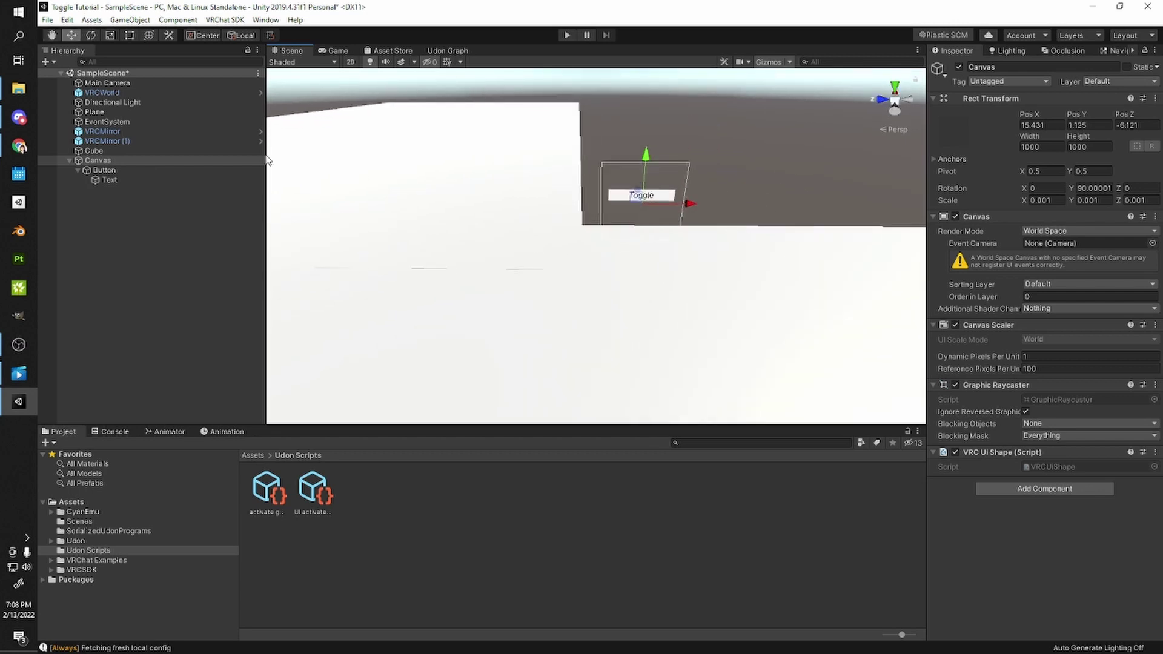
- Add an On Click event entry to the Button and assign the Button itself as the entry's target object
click(112, 171)
alt+drag(556, 187, 579, 209)
scroll(1045, 300, down, 3)
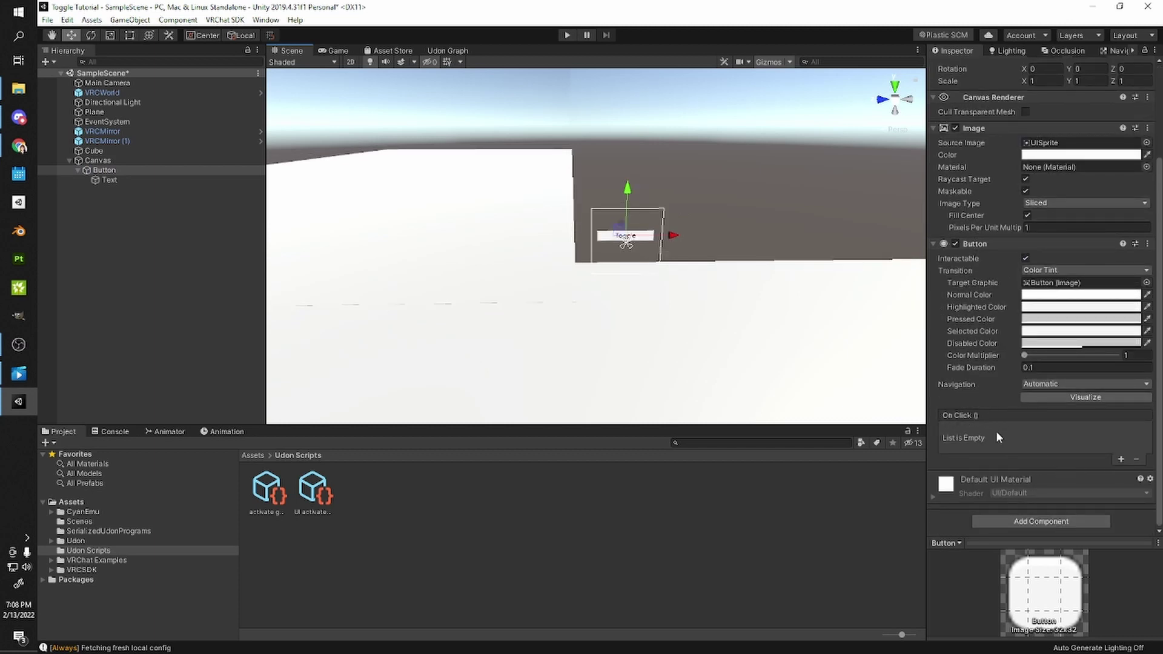
scroll(740, 330, up, 3)
right_drag(736, 314, 748, 296)
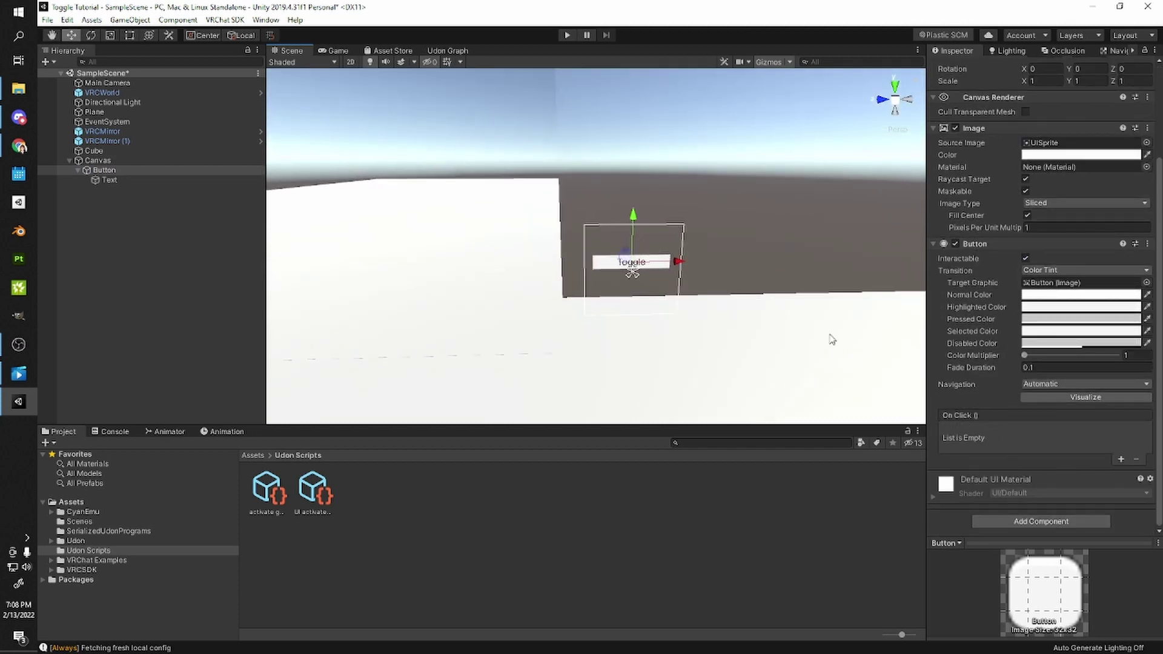
click(1120, 460)
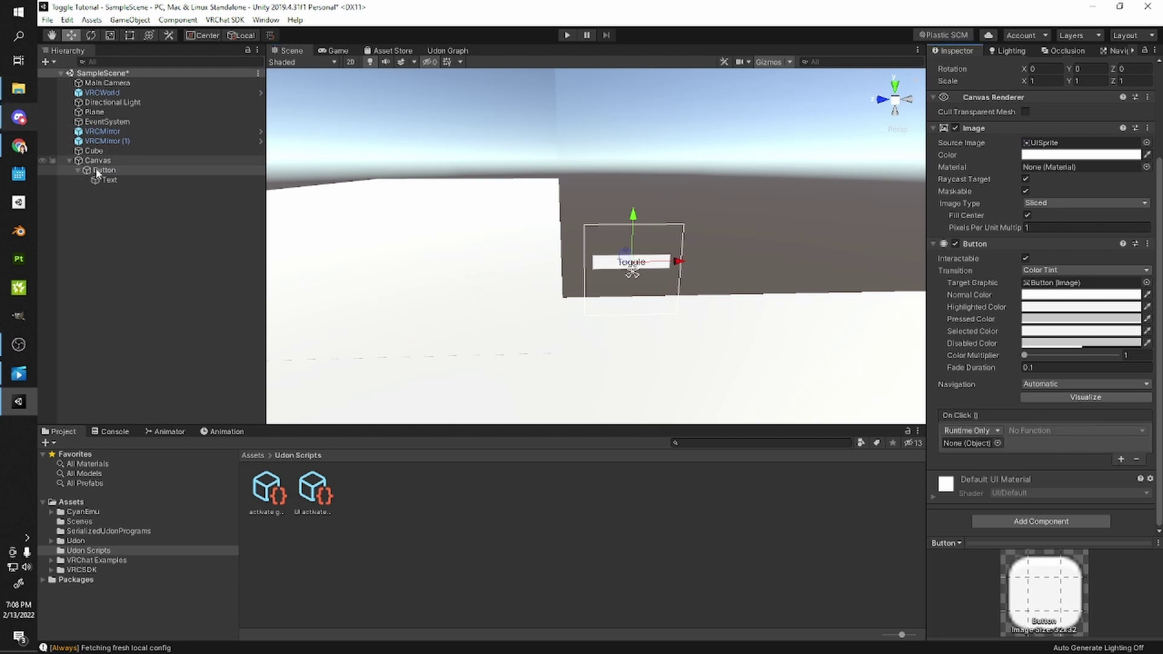
drag(97, 173, 963, 446)
click(1039, 431)
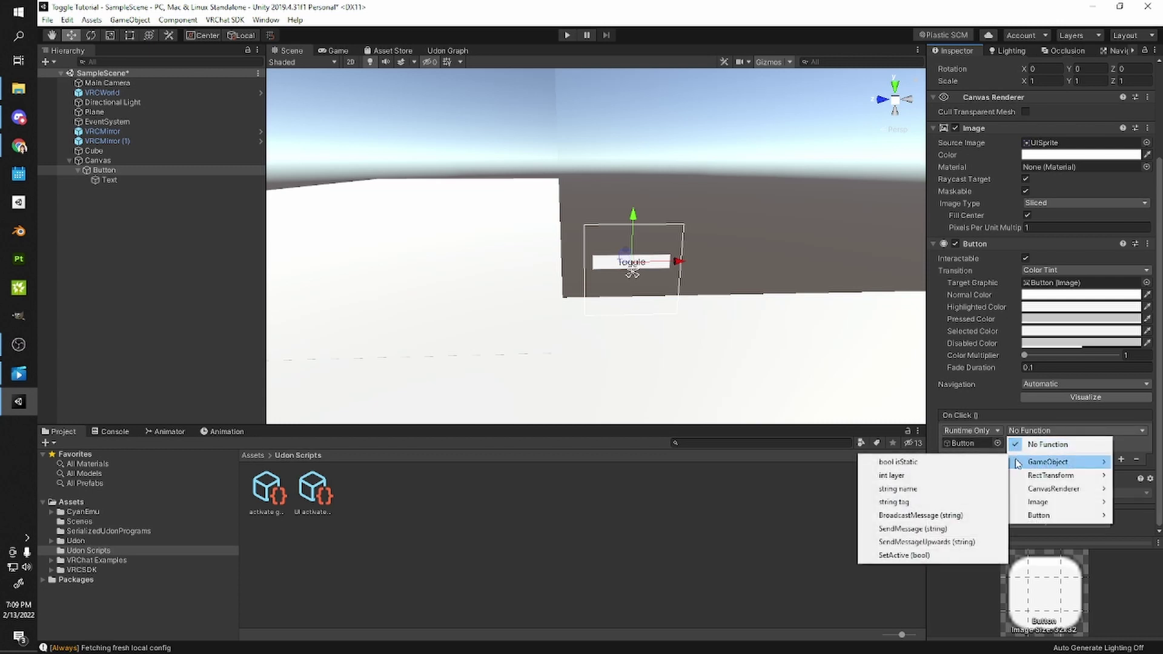
click(994, 408)
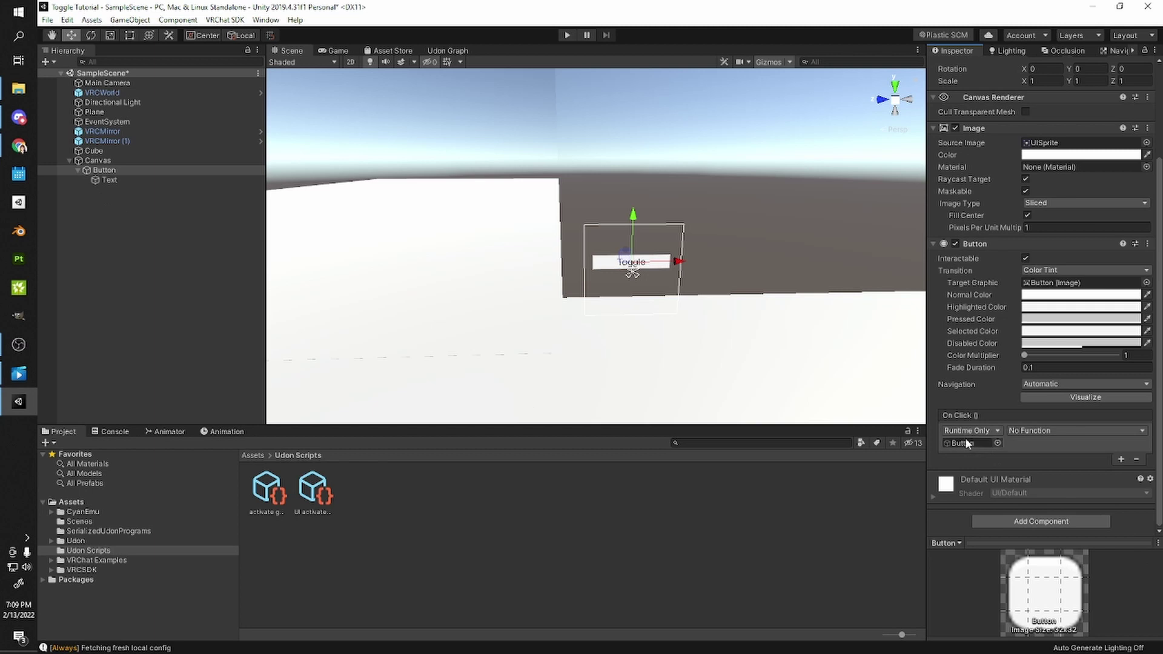
- Add an Udon Behaviour component to the Button with the UI activate gameobject graph as its program source
click(1027, 521)
text(udon)
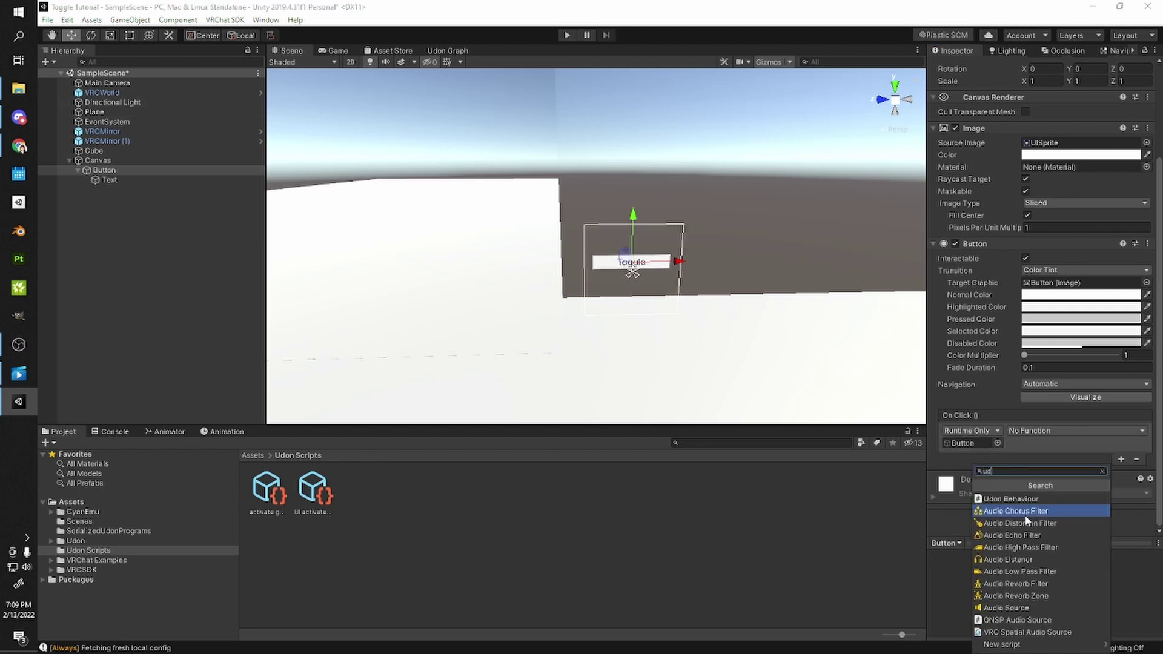
click(1023, 499)
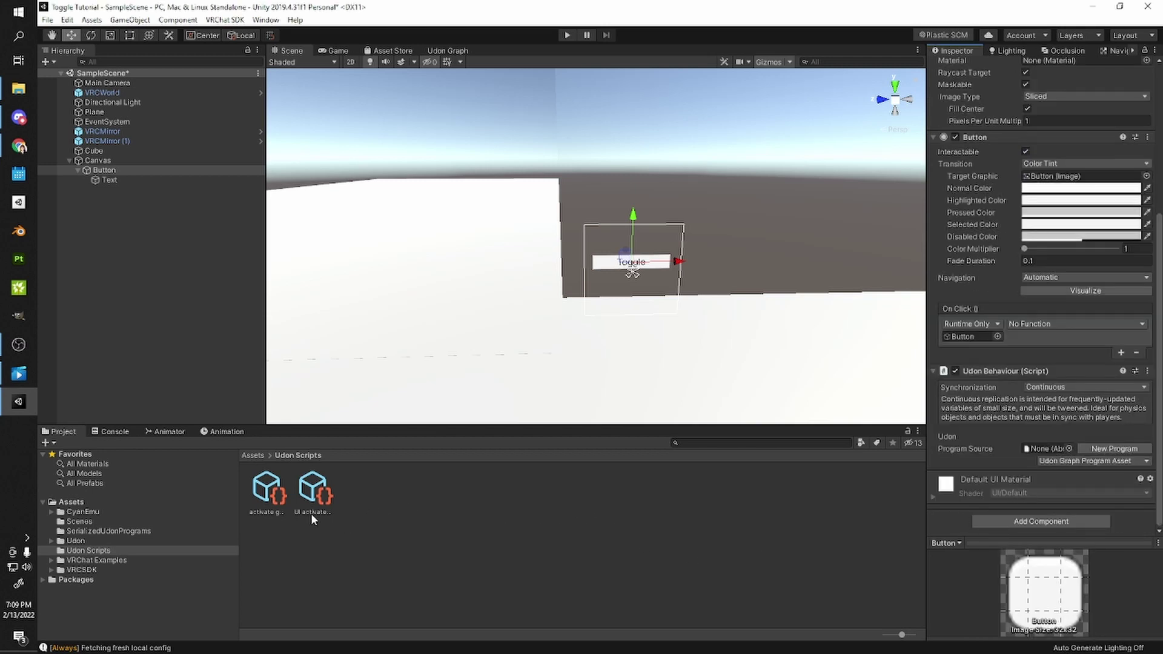
drag(310, 512, 1038, 451)
scroll(981, 470, down, 3)
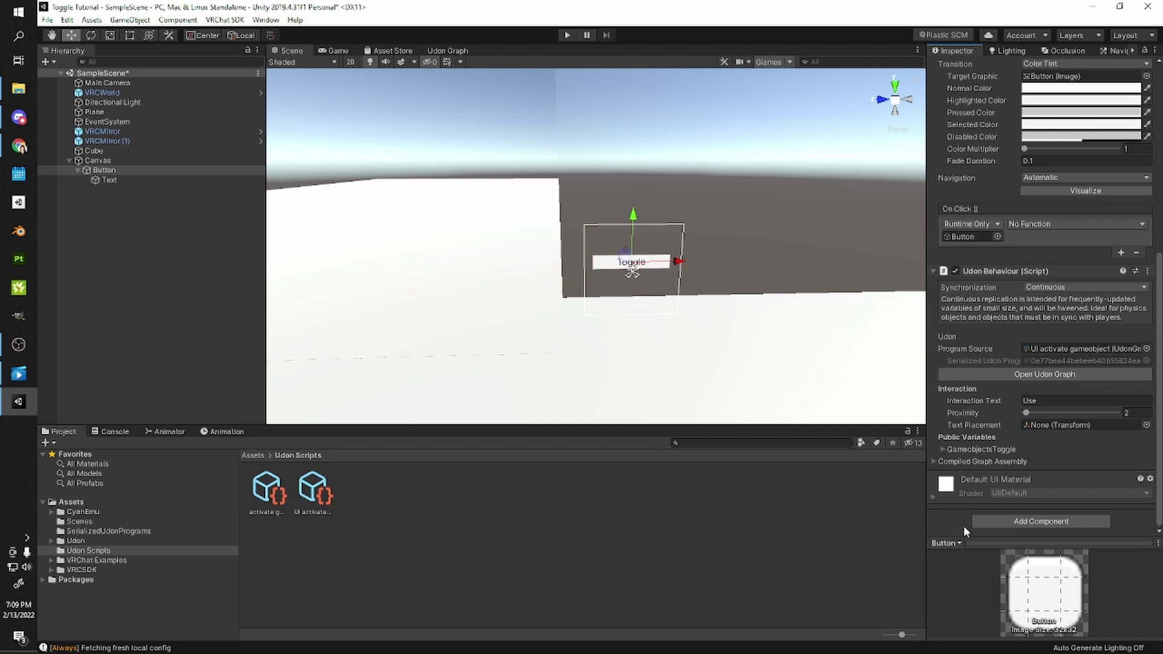
- Assign VRCMirror as element 0 of the GameobjectsToggle variable in the Button's Udon Behaviour
click(943, 449)
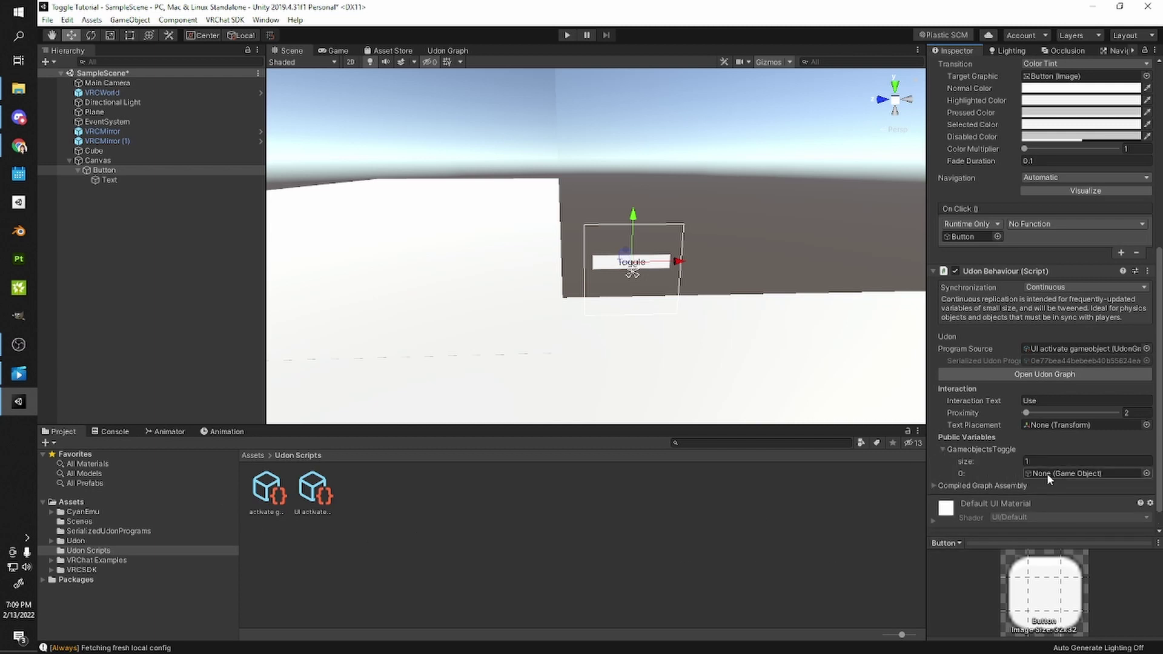
click(431, 161)
right_drag(524, 199, 511, 202)
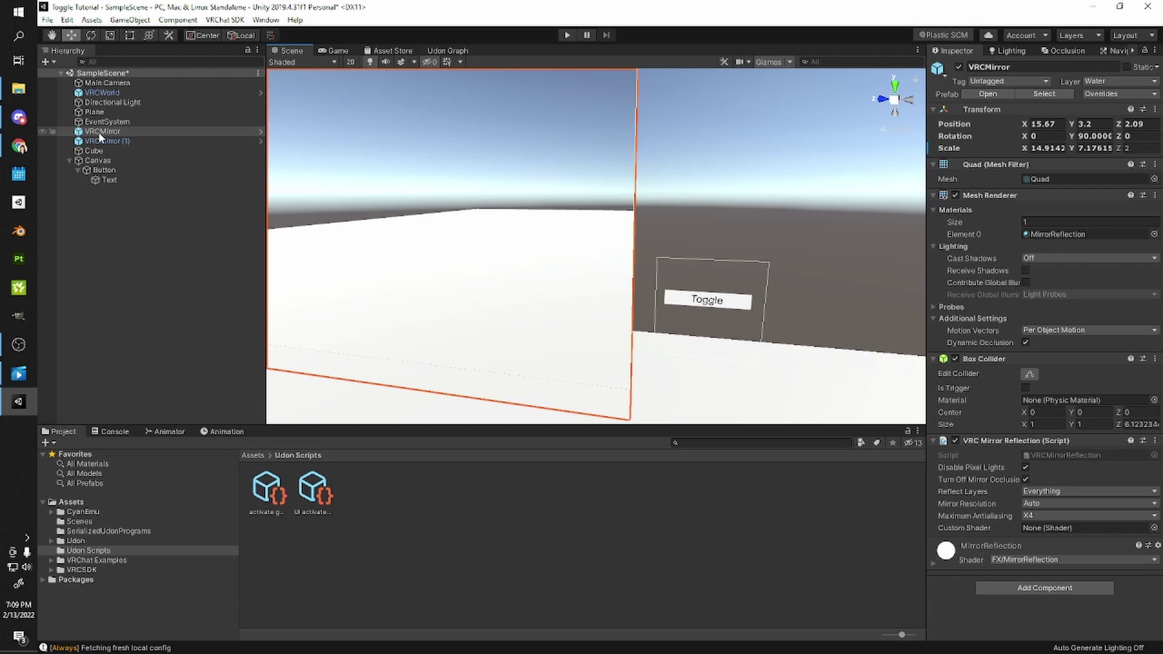
click(105, 170)
scroll(1067, 369, down, 8)
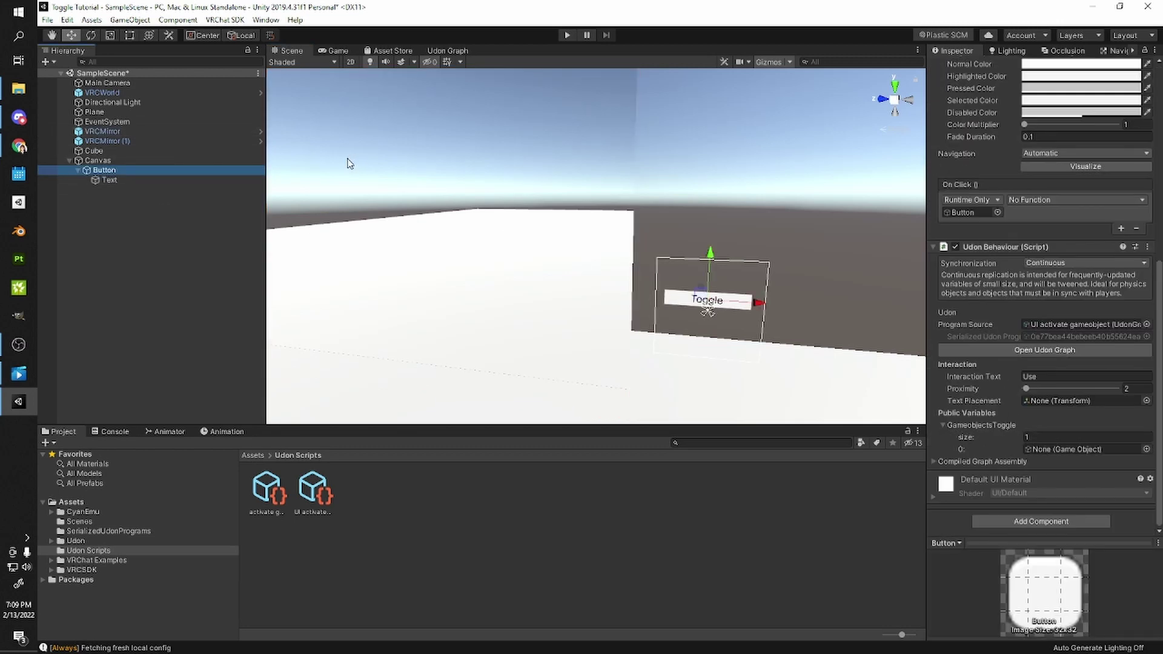
drag(102, 134, 1054, 448)
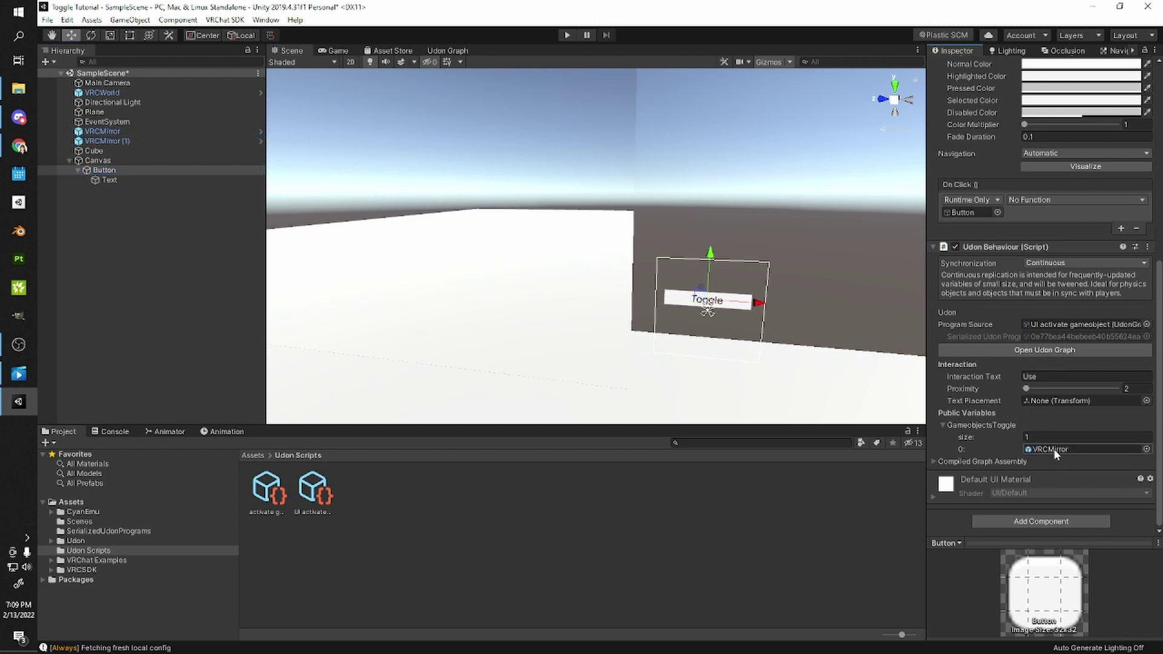
scroll(669, 355, up, 2)
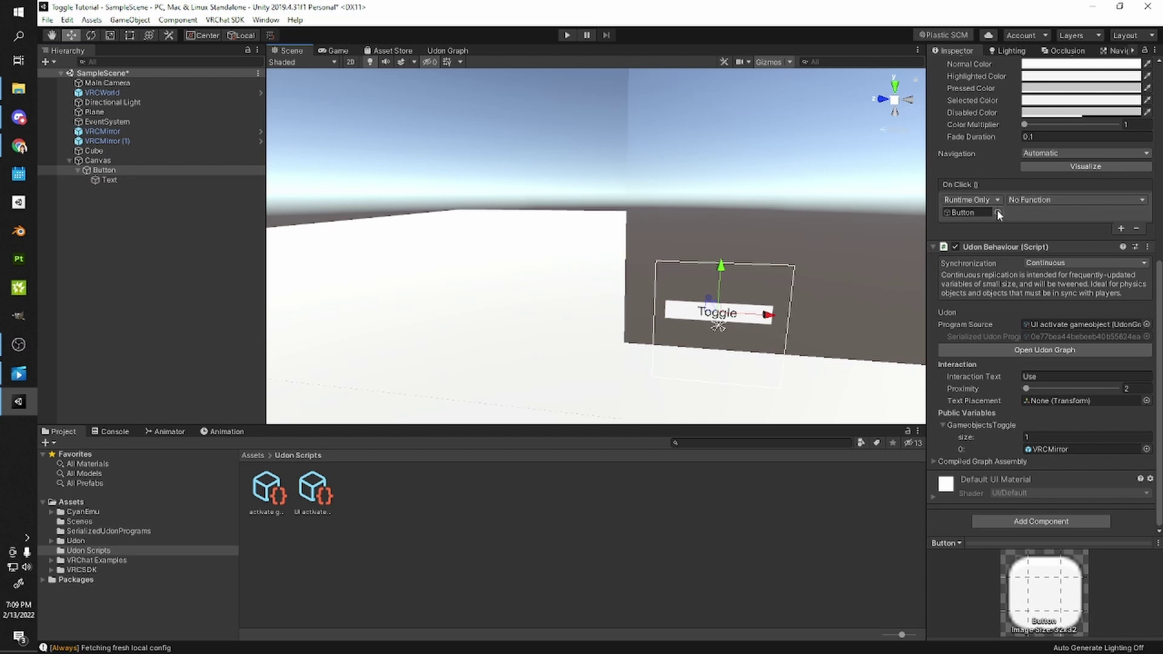
- Set the Button's On Click function to UdonBehaviour.SendCustomEvent
click(1032, 199)
click(1030, 198)
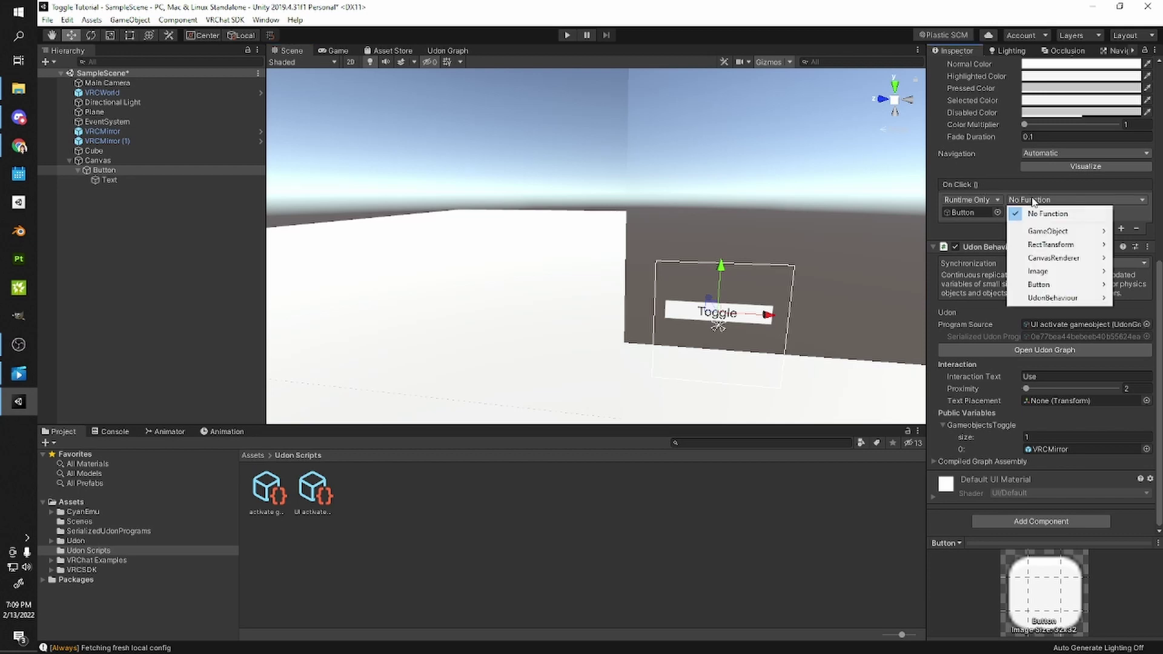
mouse_move(1040, 301)
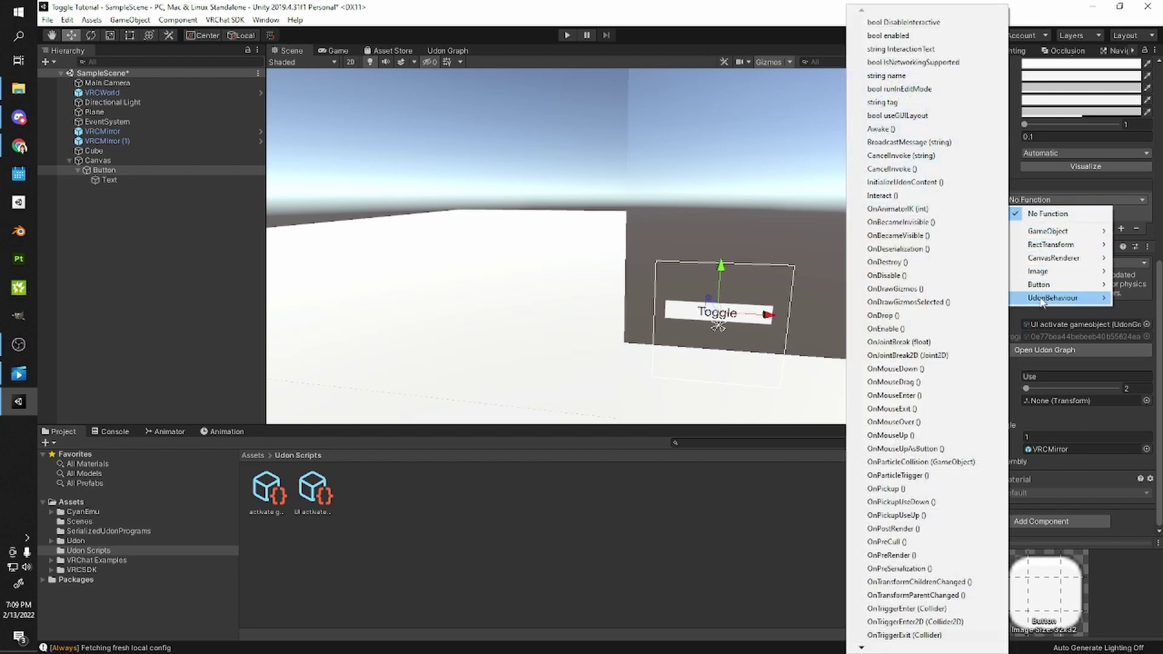
mouse_move(863, 650)
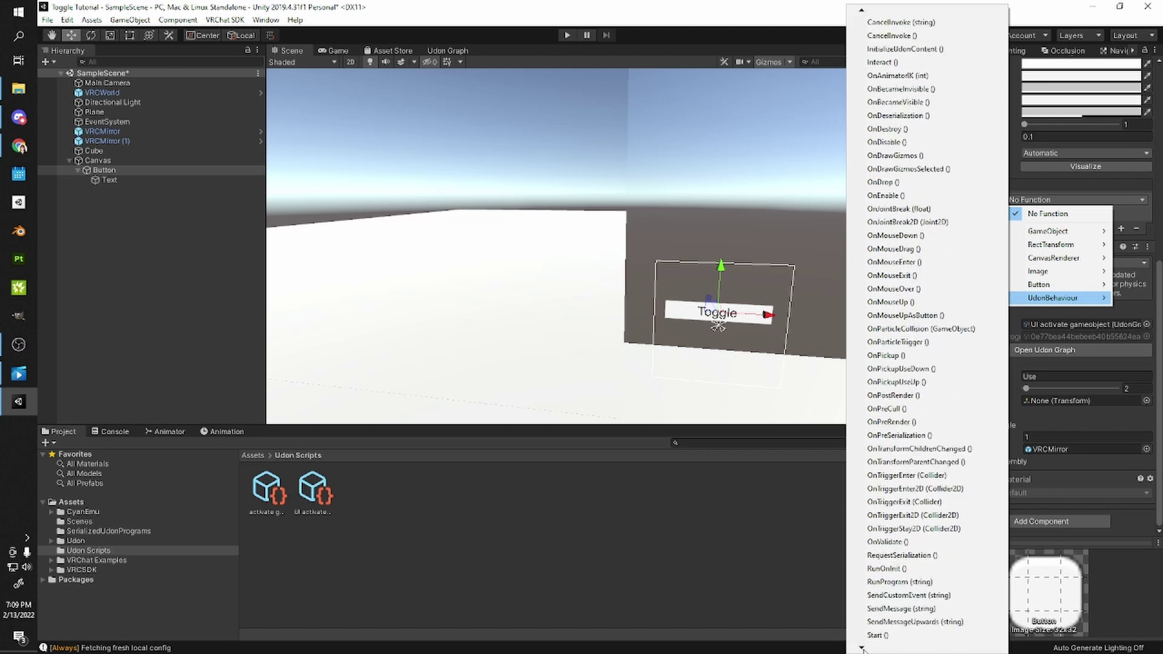
click(912, 595)
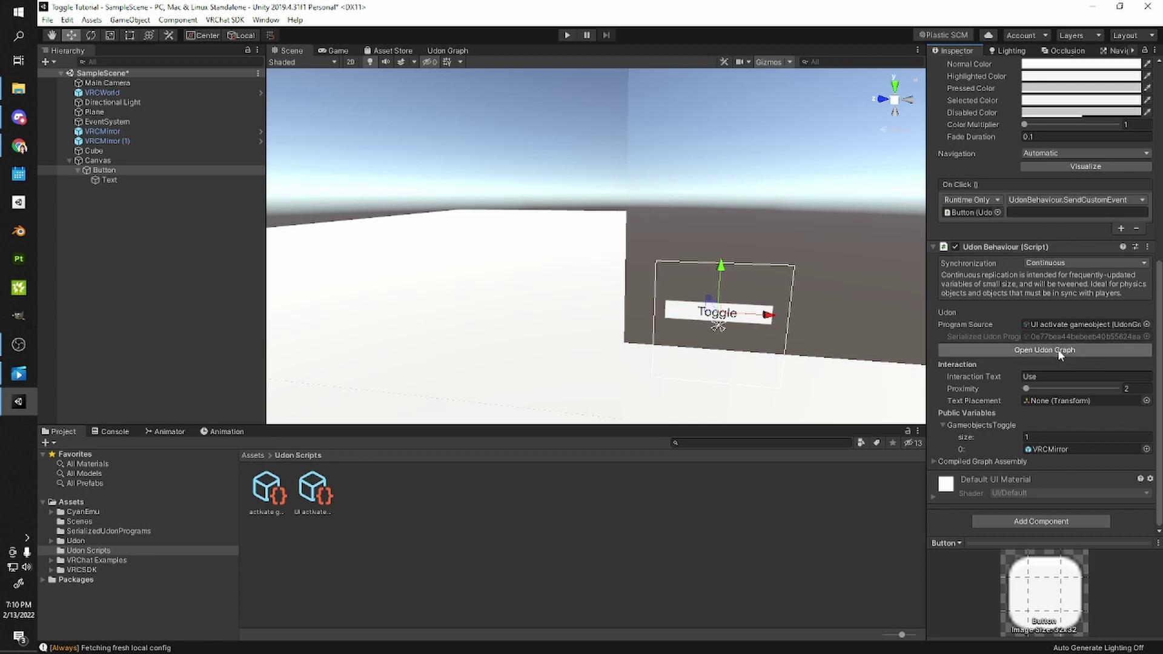
- Open the Button's Udon graph and move the Interact event node closer to the Toggle Objects group
click(1042, 351)
click(1037, 351)
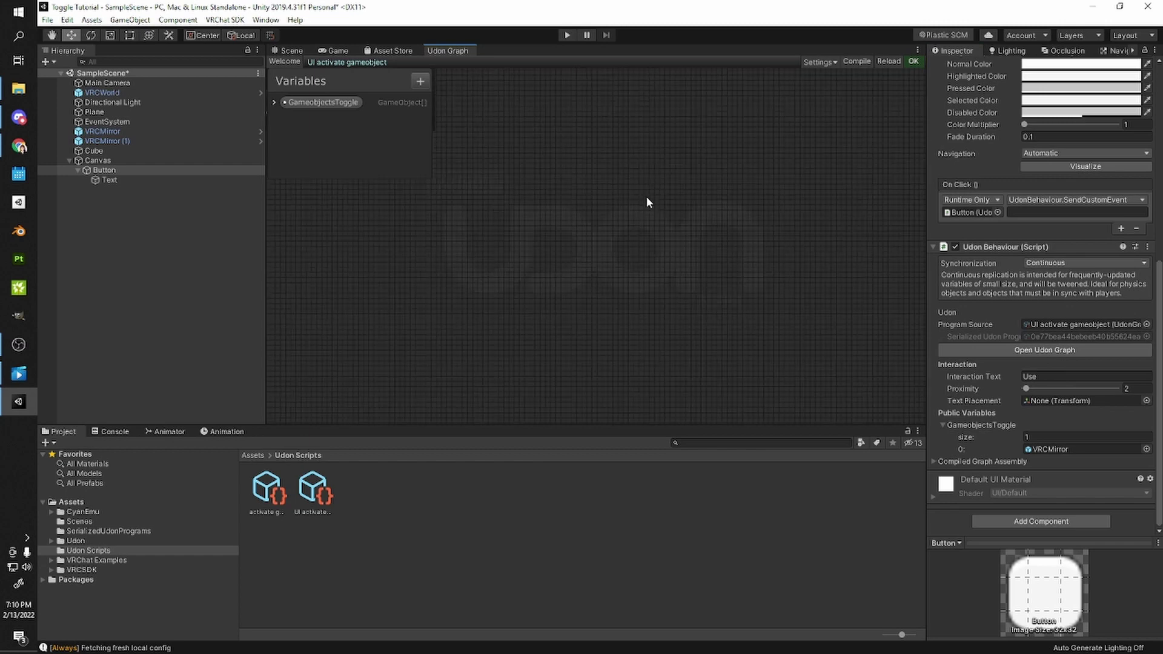
scroll(678, 229, up, 2)
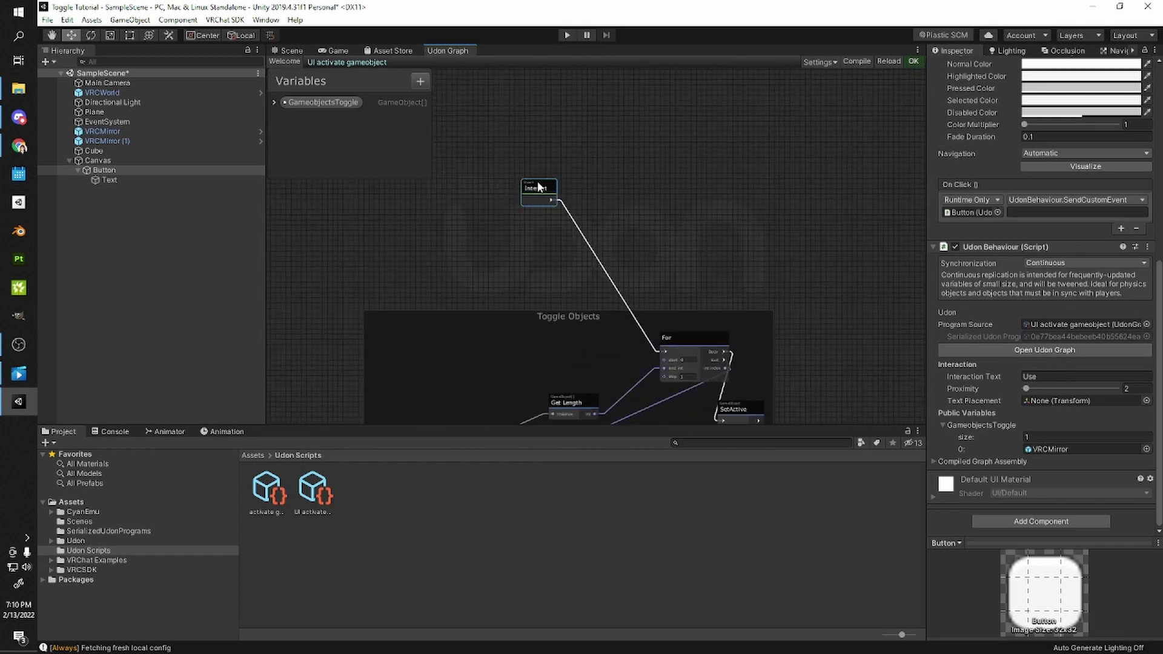
drag(537, 186, 555, 233)
scroll(554, 236, up, 9)
scroll(581, 257, down, 5)
scroll(580, 252, down, 2)
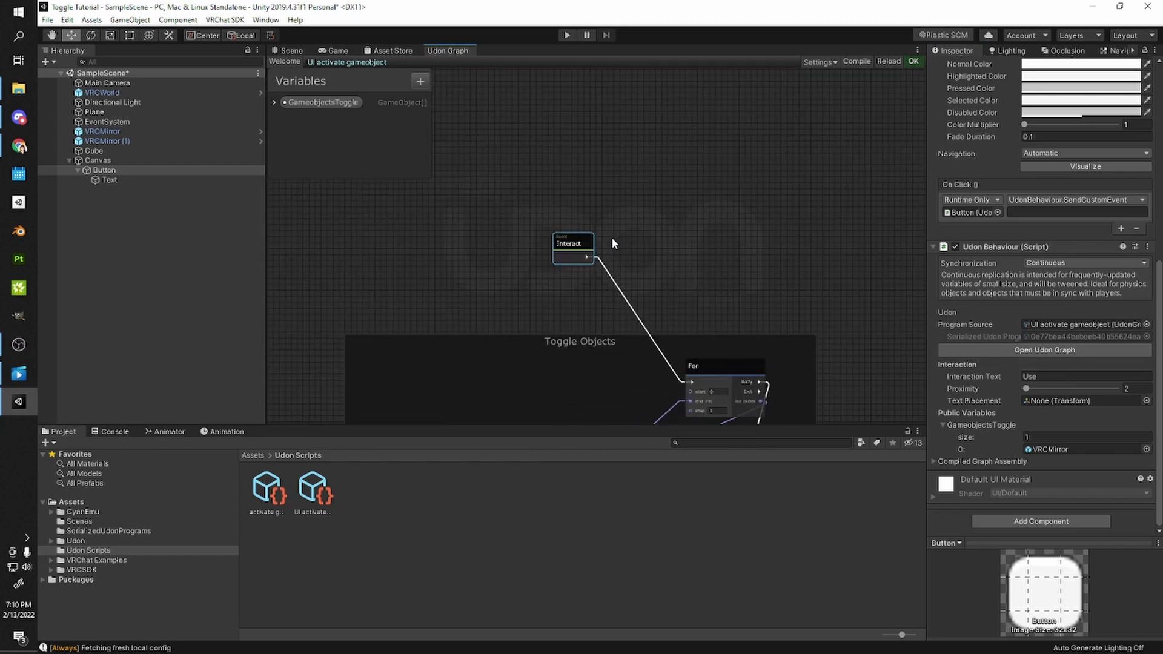
scroll(599, 242, up, 3)
scroll(570, 236, down, 4)
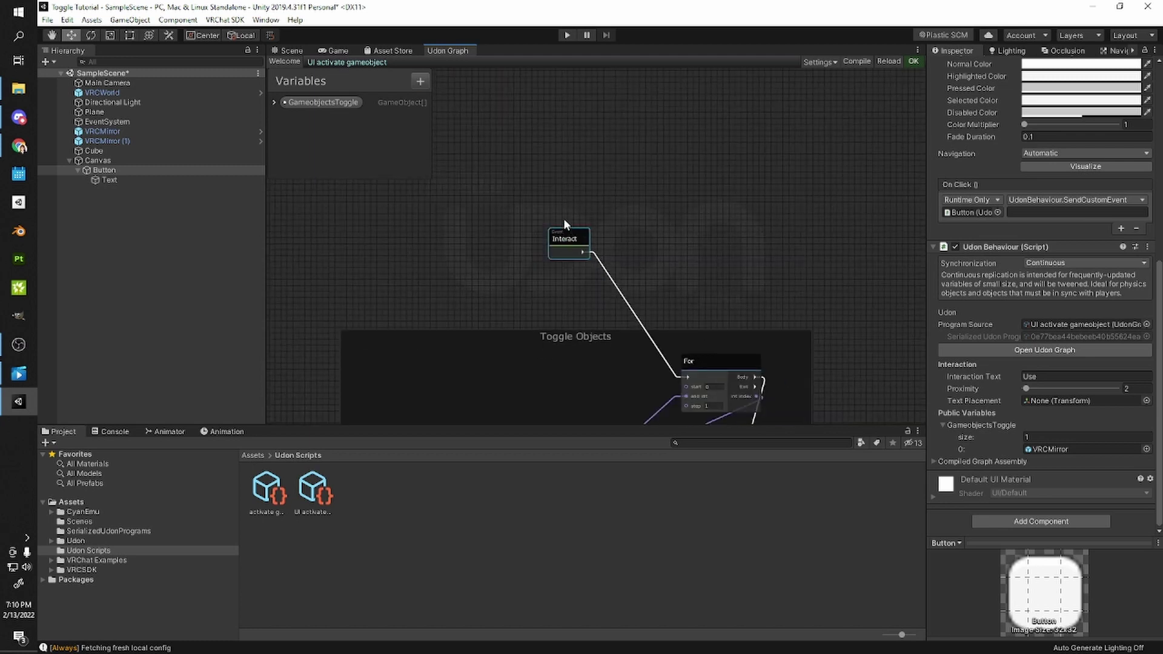
scroll(598, 271, down, 5)
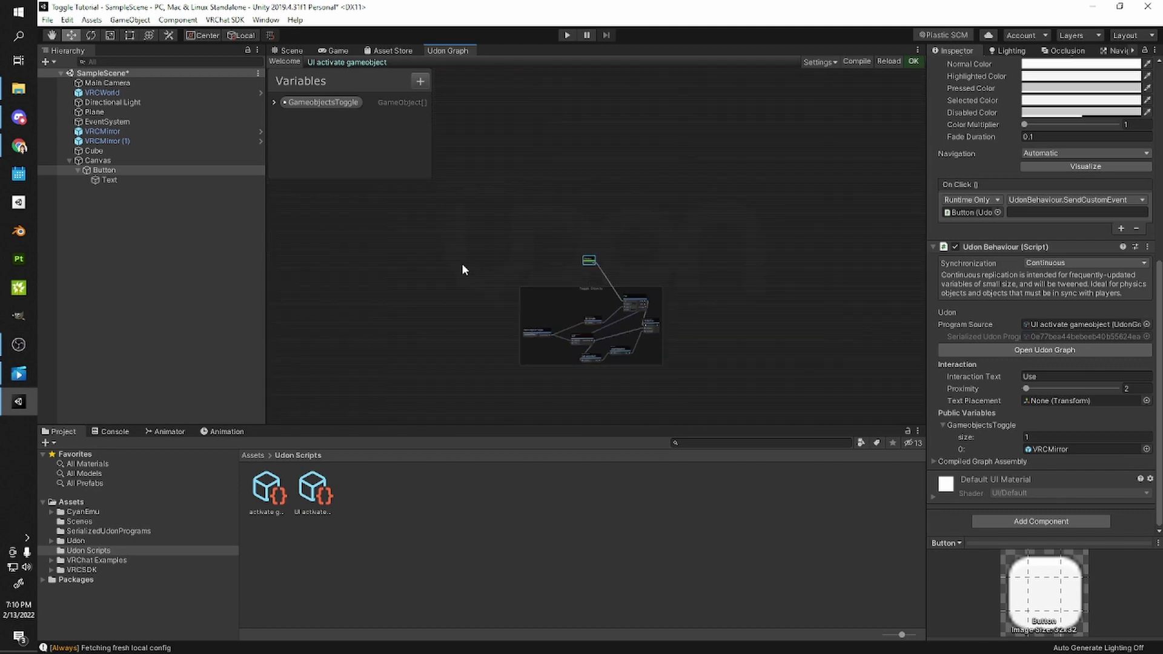
scroll(526, 241, up, 5)
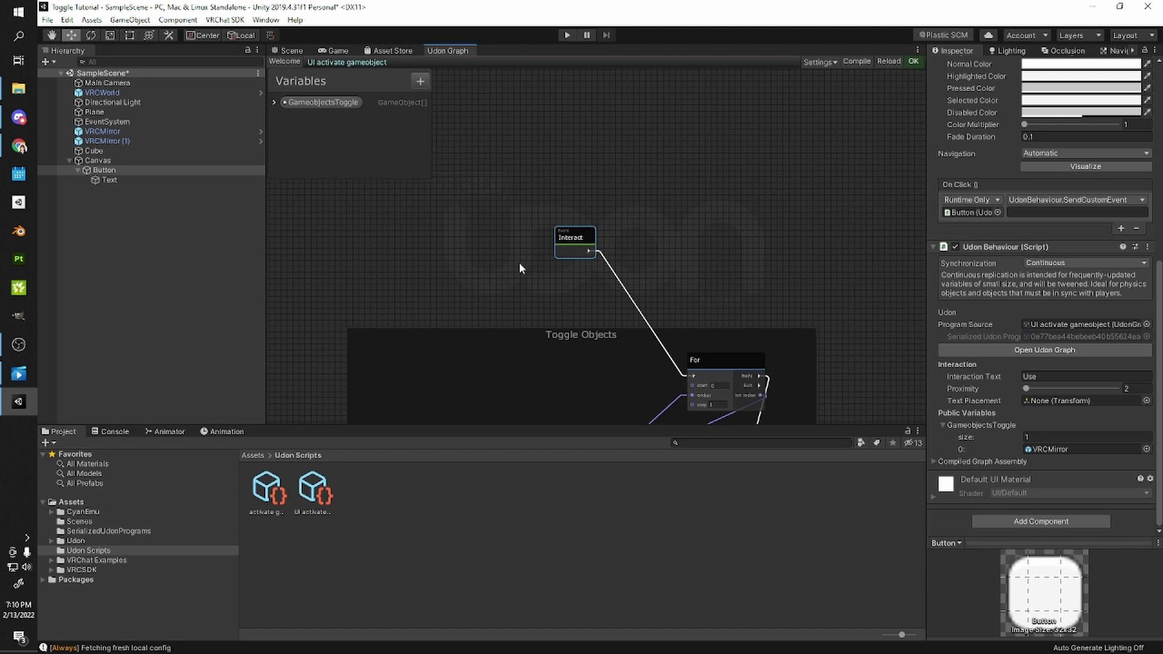
scroll(527, 244, up, 3)
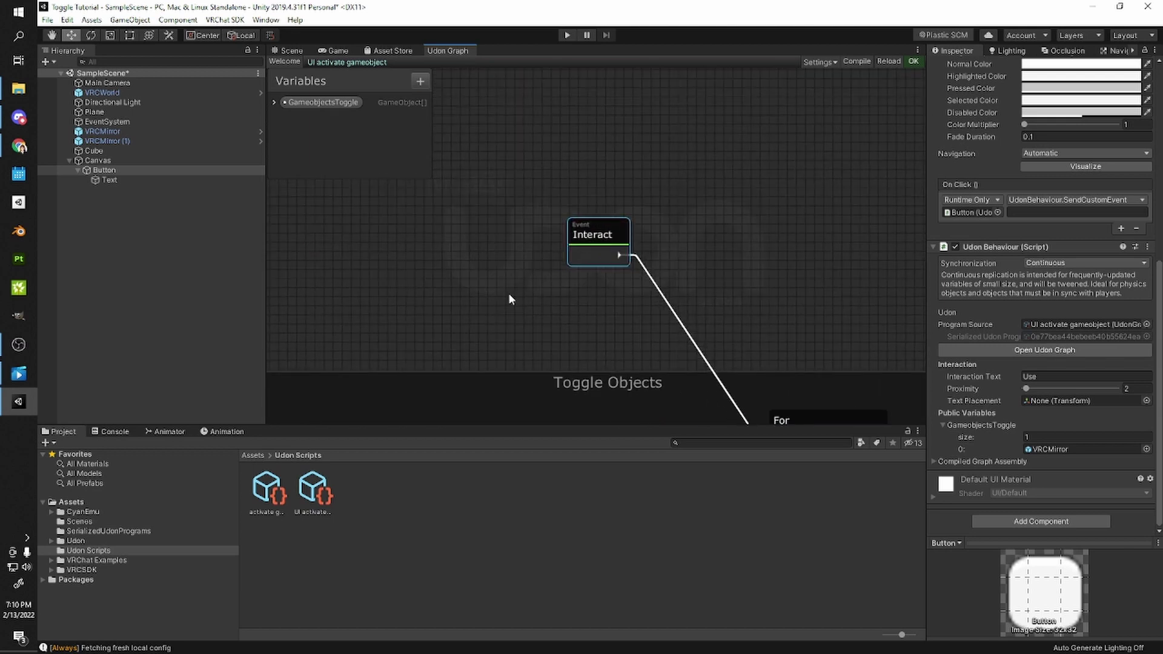
- Add an Event Custom node to the graph and place it above the Interact node
key(space)
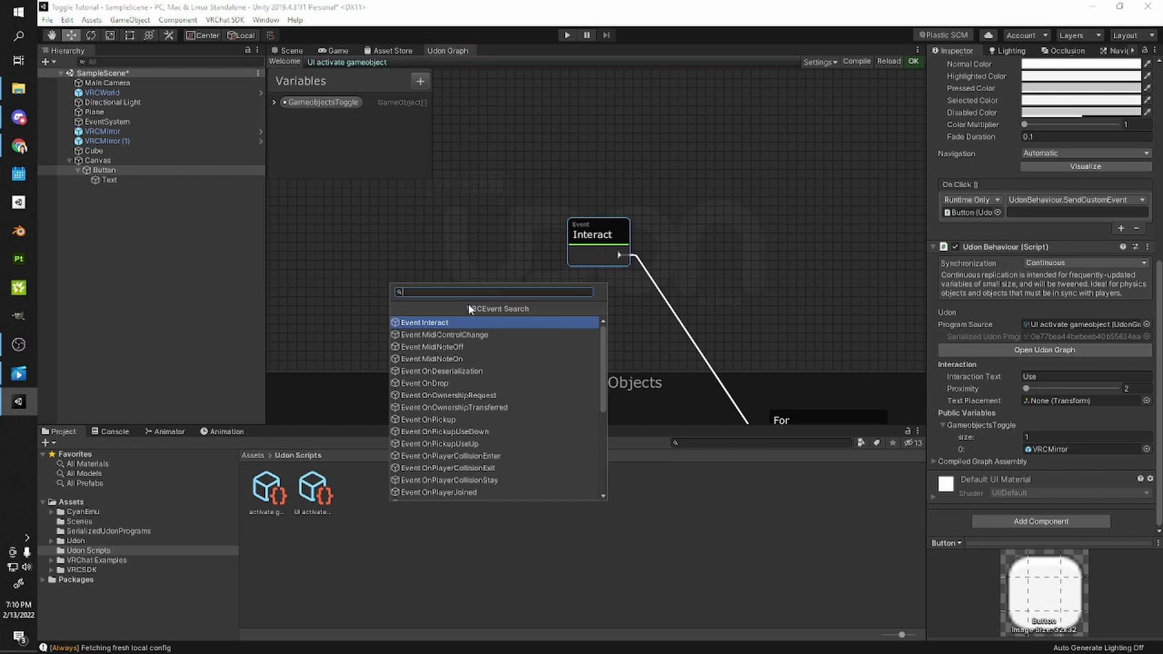
text(custom)
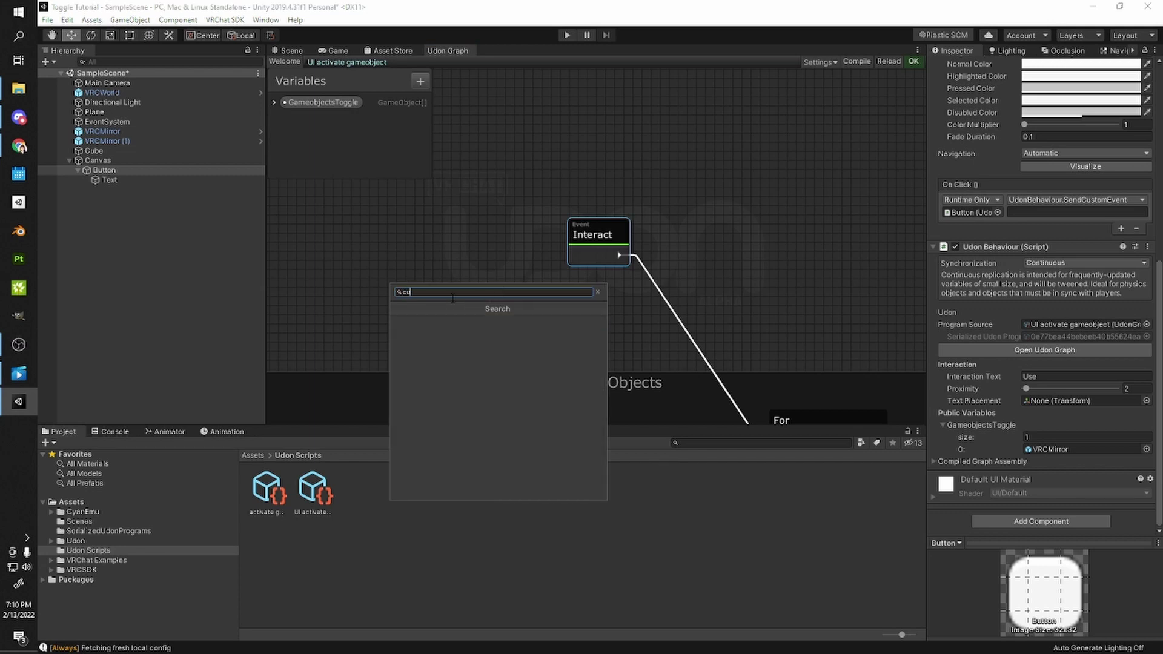
key(BackSpace)
key(BackSpace)
key(BackSpace)
key(BackSpace)
key(BackSpace)
key(BackSpace)
text(eve)
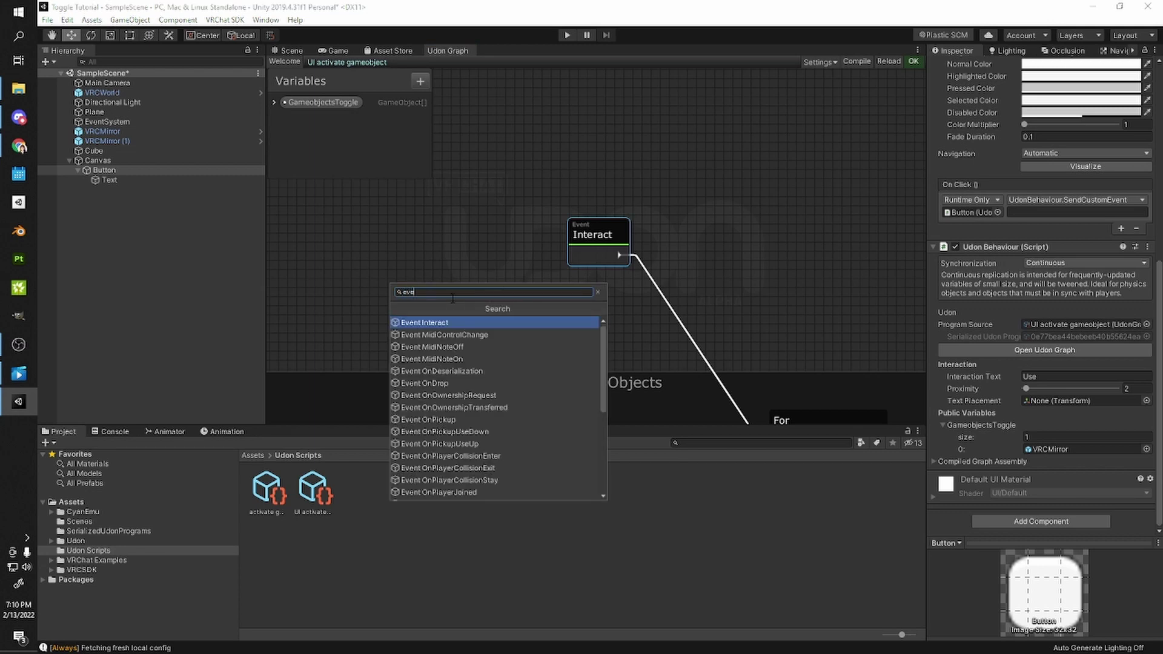
text(nt c)
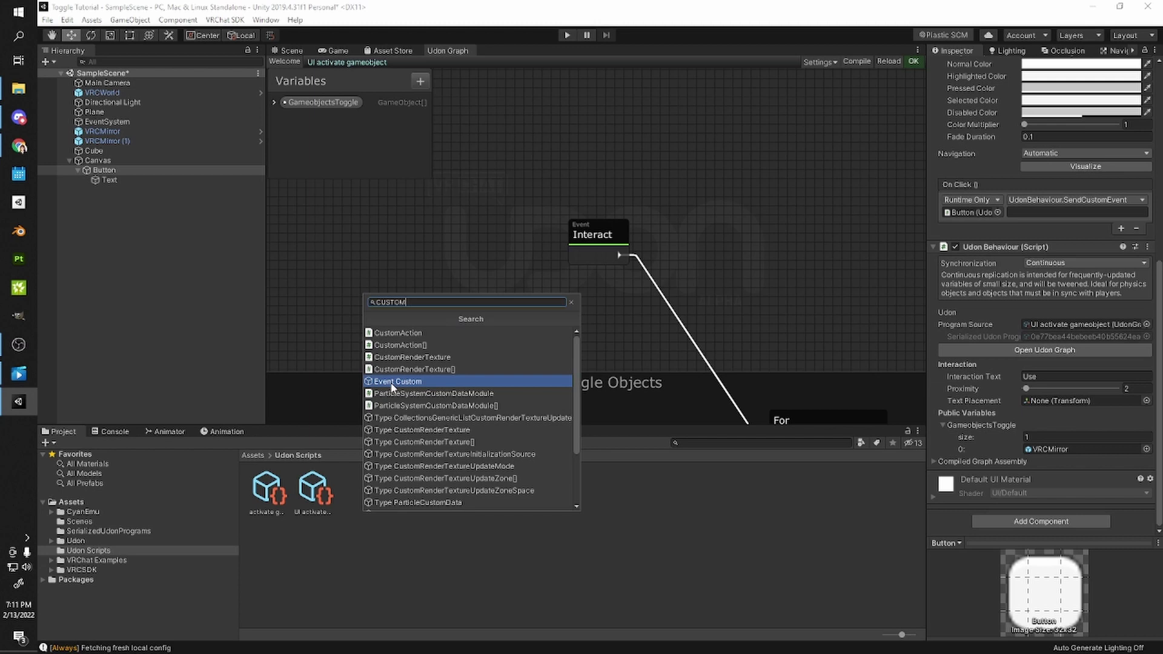
click(395, 382)
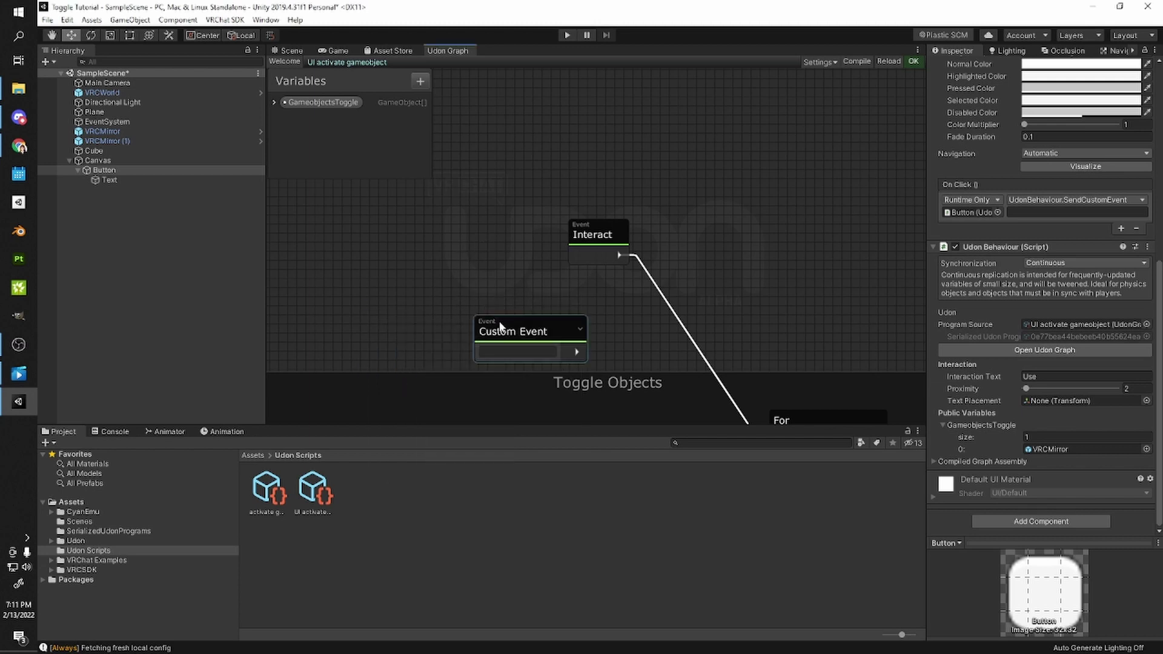
drag(478, 362, 516, 186)
key(space)
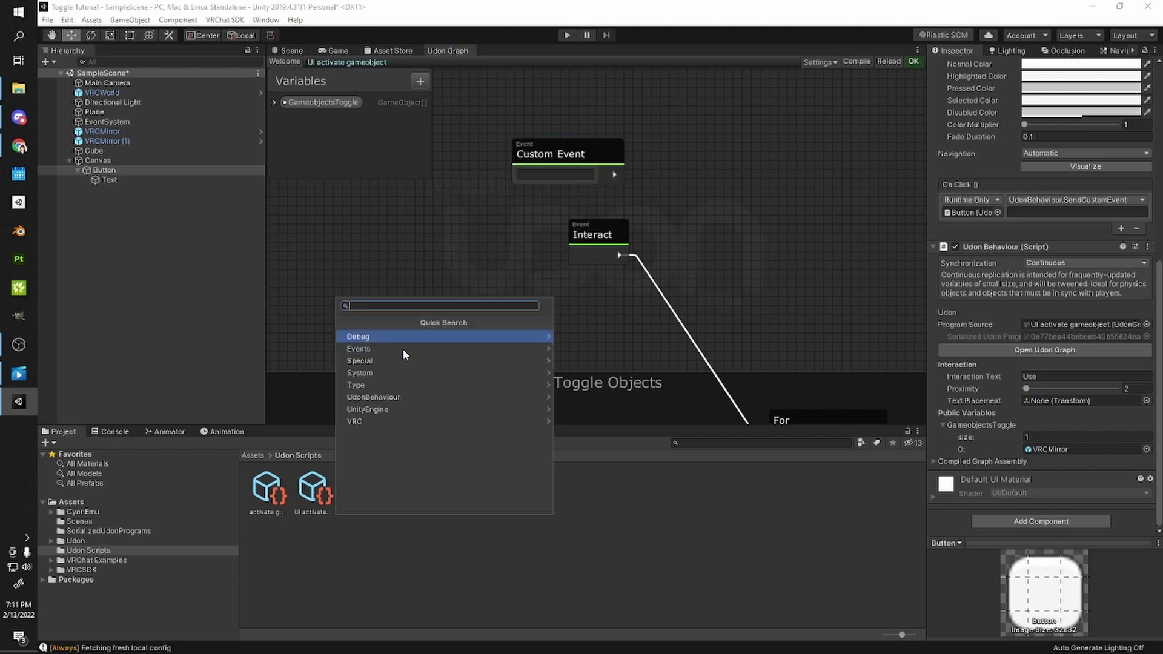
click(362, 350)
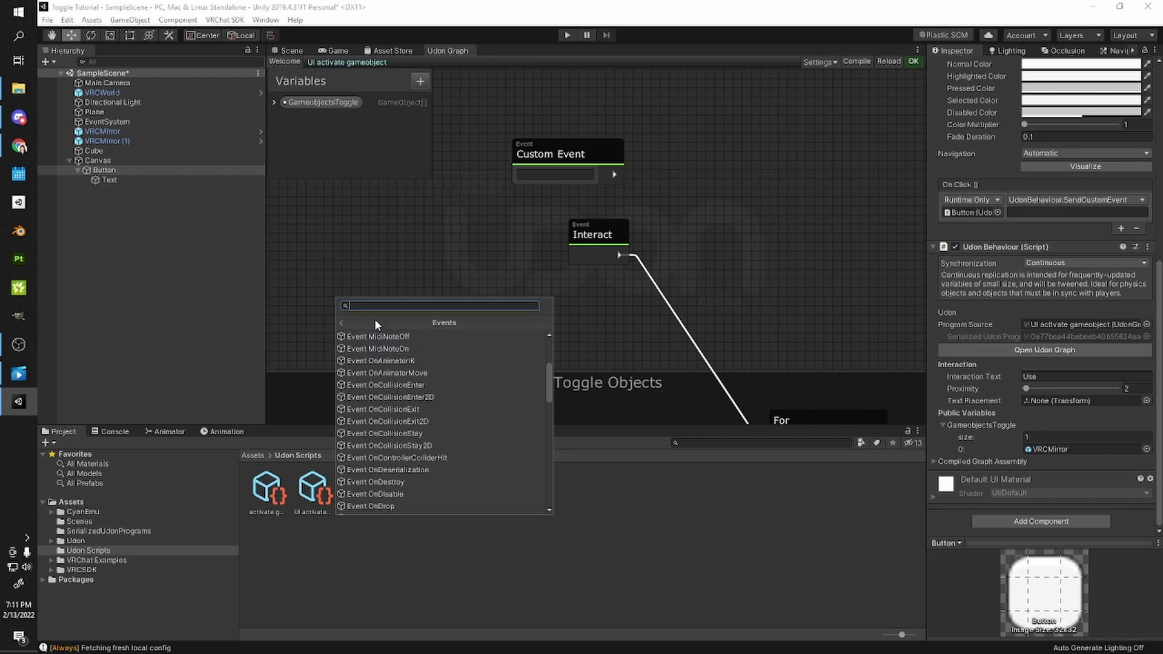
text(custom)
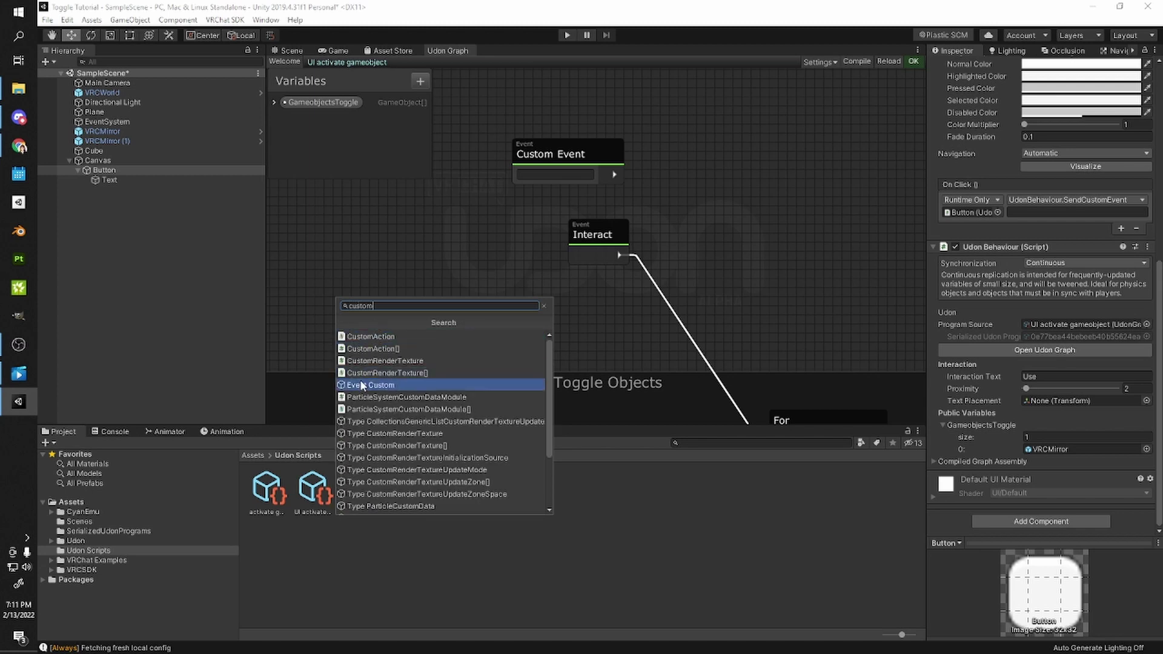
click(481, 234)
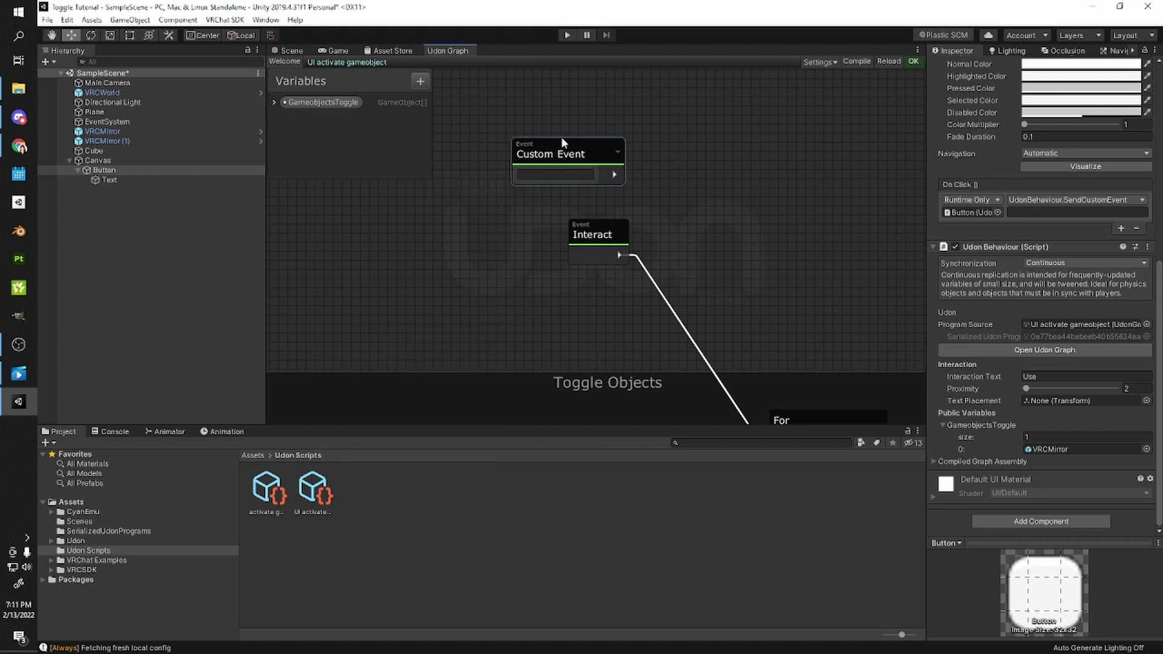
- Delete the Interact event node and connect the Custom Event's flow output to the For node's flow input
drag(562, 142, 524, 138)
click(573, 195)
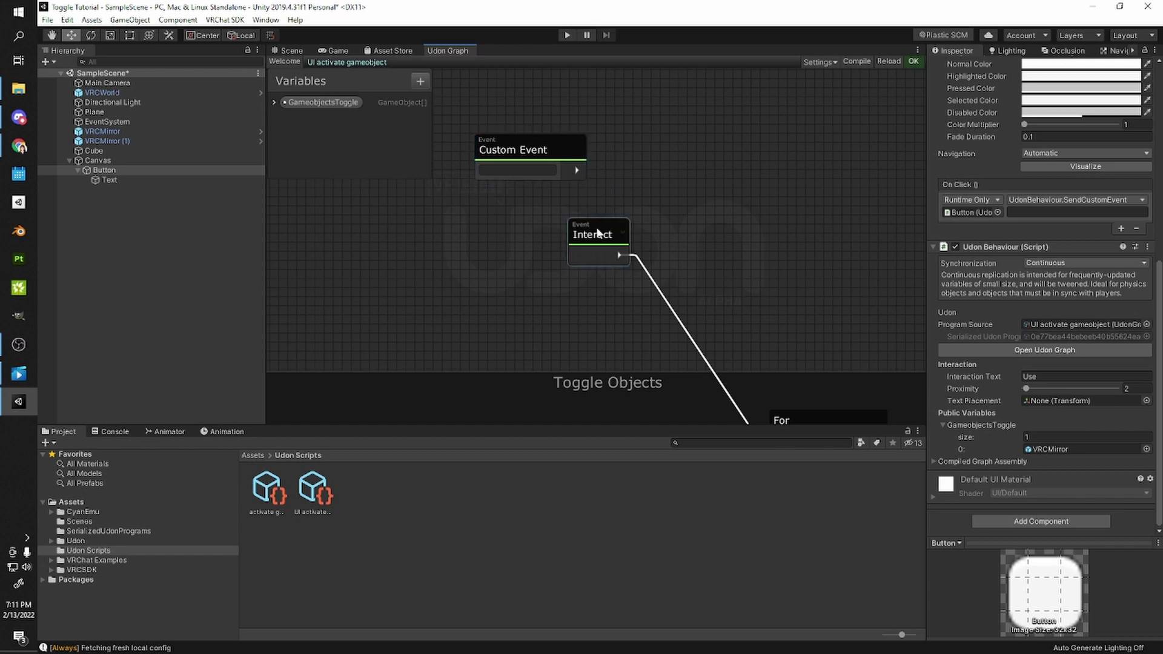
click(618, 240)
scroll(666, 288, down, 4)
scroll(726, 385, up, 3)
middle_drag(727, 386, 704, 333)
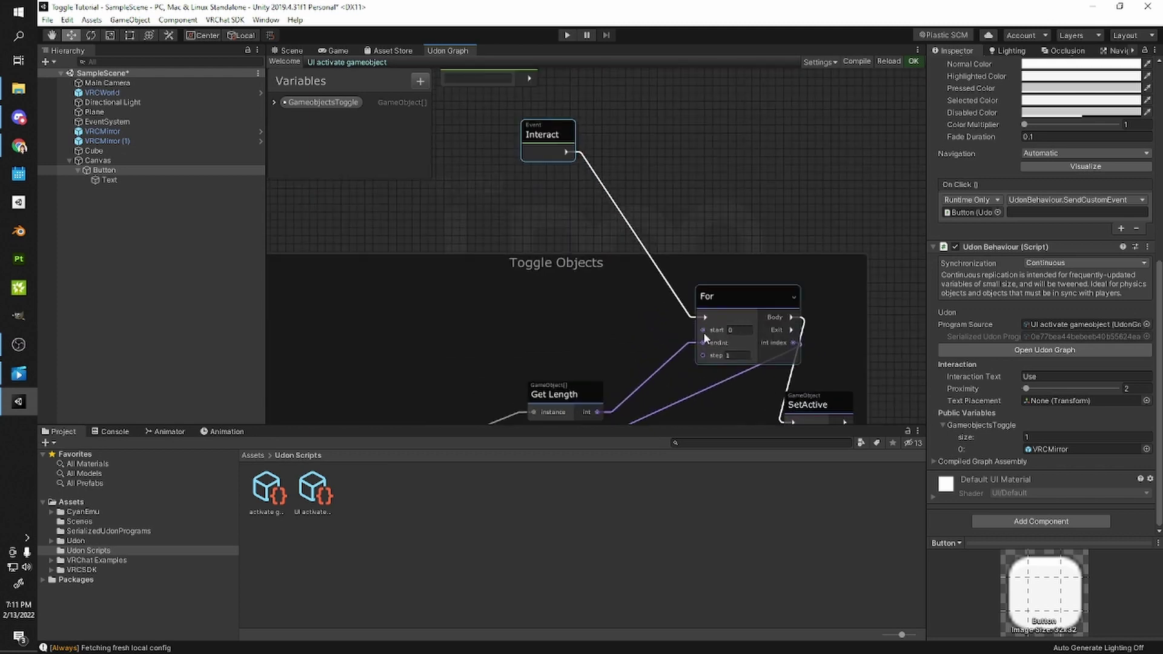
scroll(714, 318, down, 3)
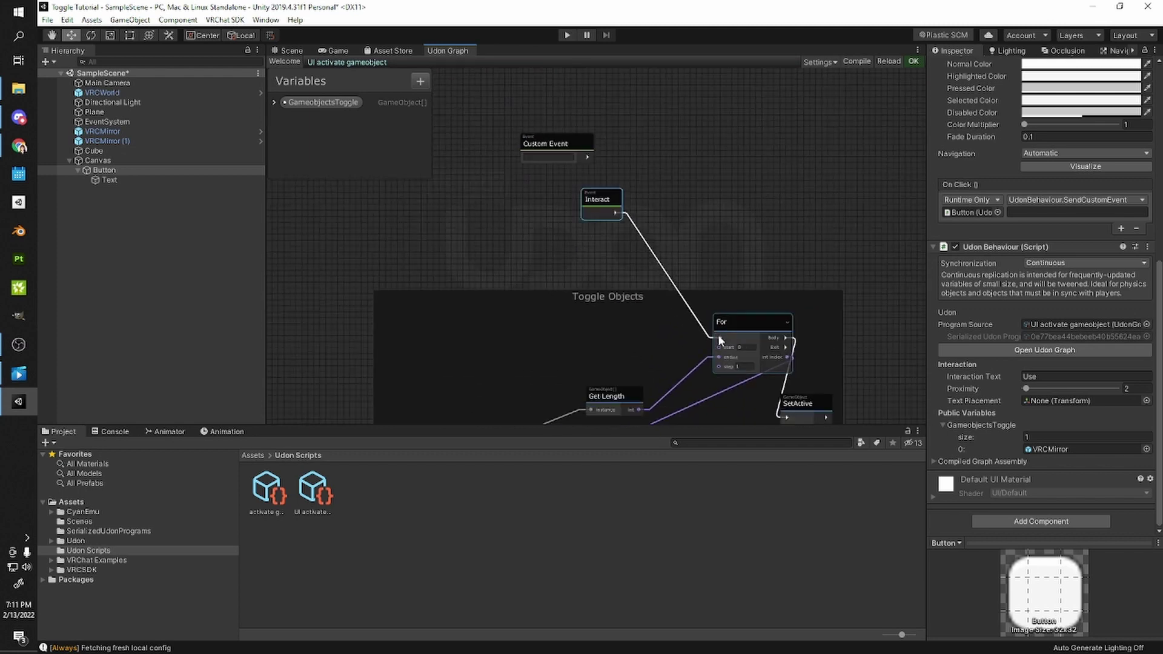
scroll(717, 334, up, 1)
key(Delete)
drag(592, 172, 727, 351)
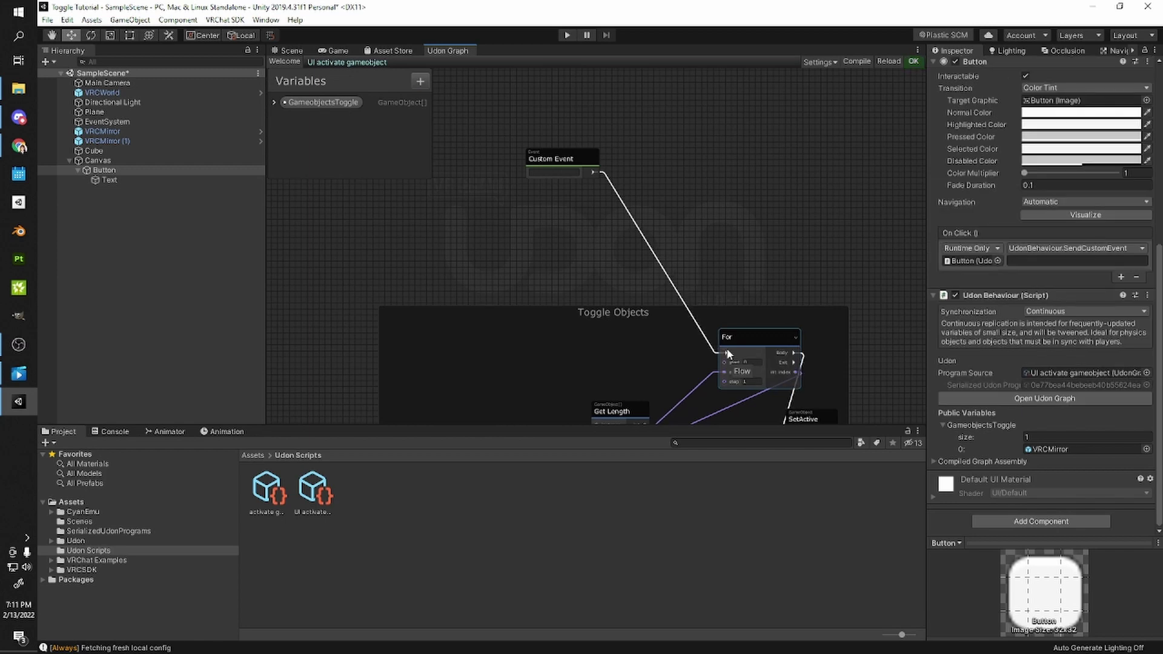
- Name the Custom Event node in the graph "Toggle"
scroll(586, 209, up, 4)
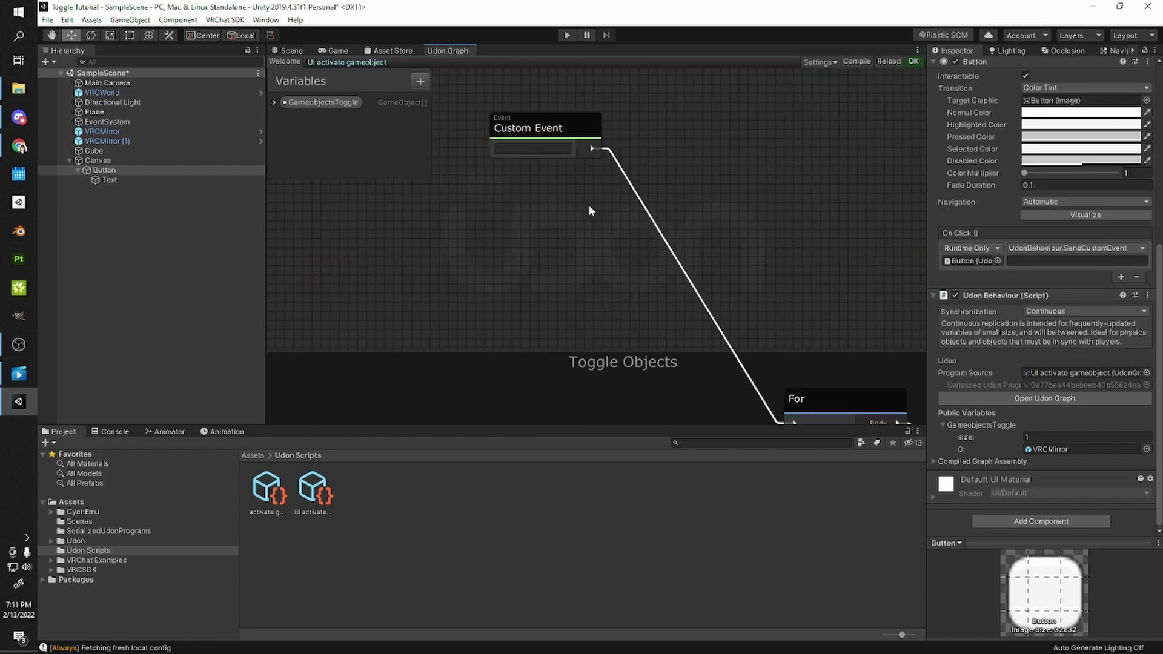
scroll(584, 230, down, 1)
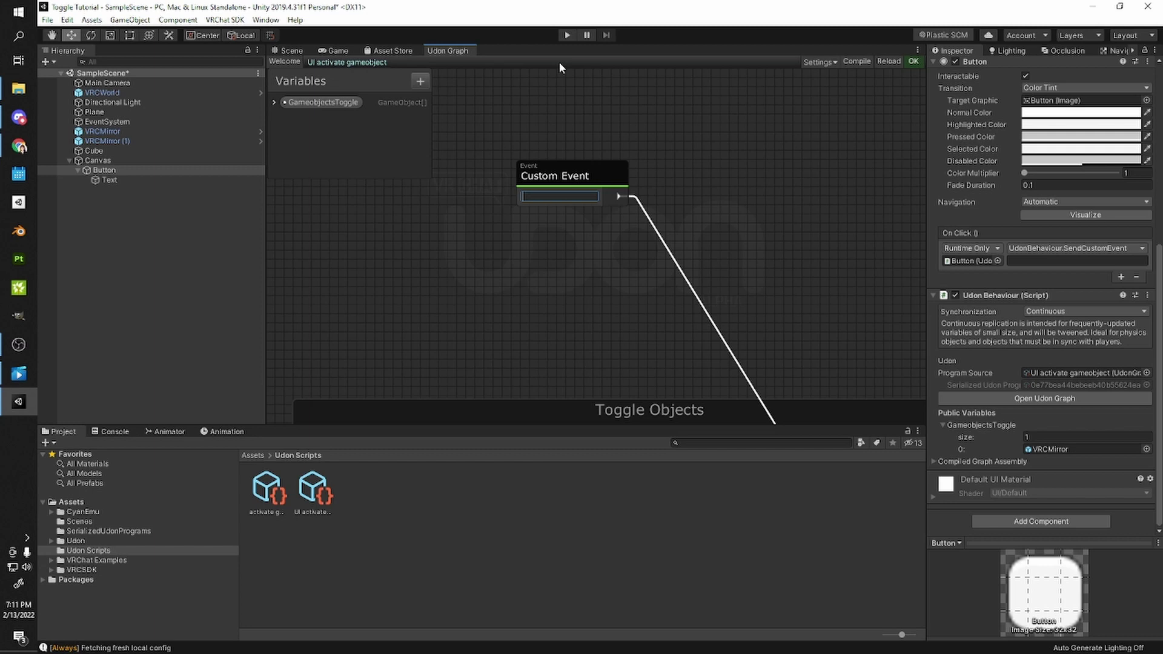
text(Toggle)
key(ctrl+a)
click(676, 90)
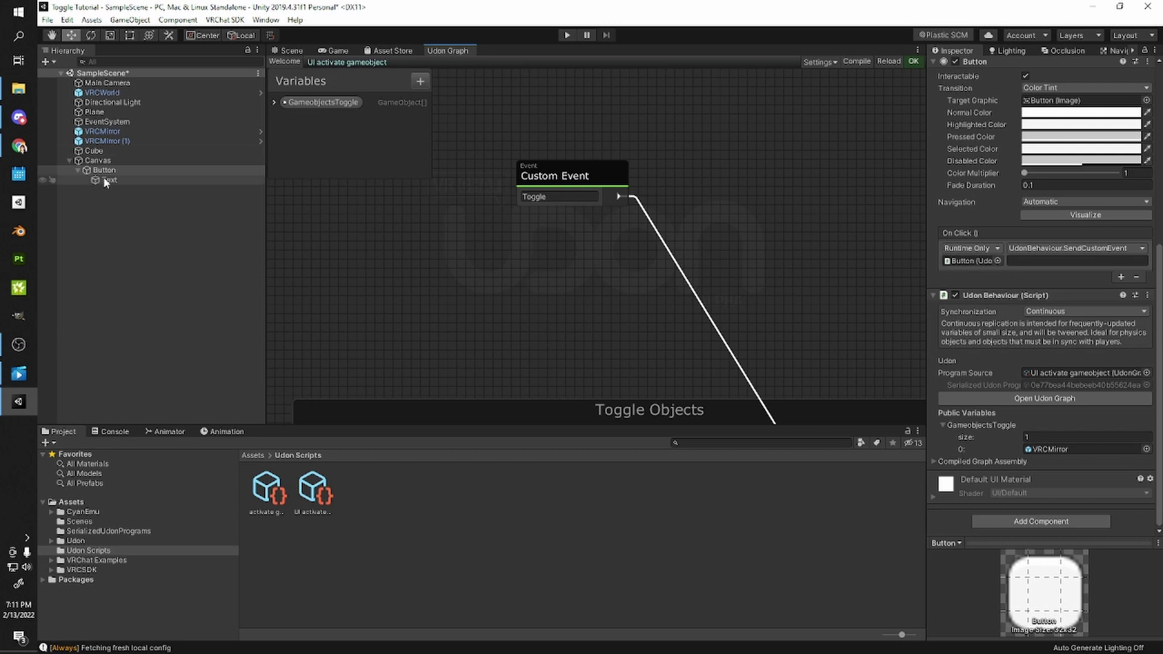
- Enter "Toggle" as the SendCustomEvent argument in the Button's On Click event and return to the Scene view
click(1021, 261)
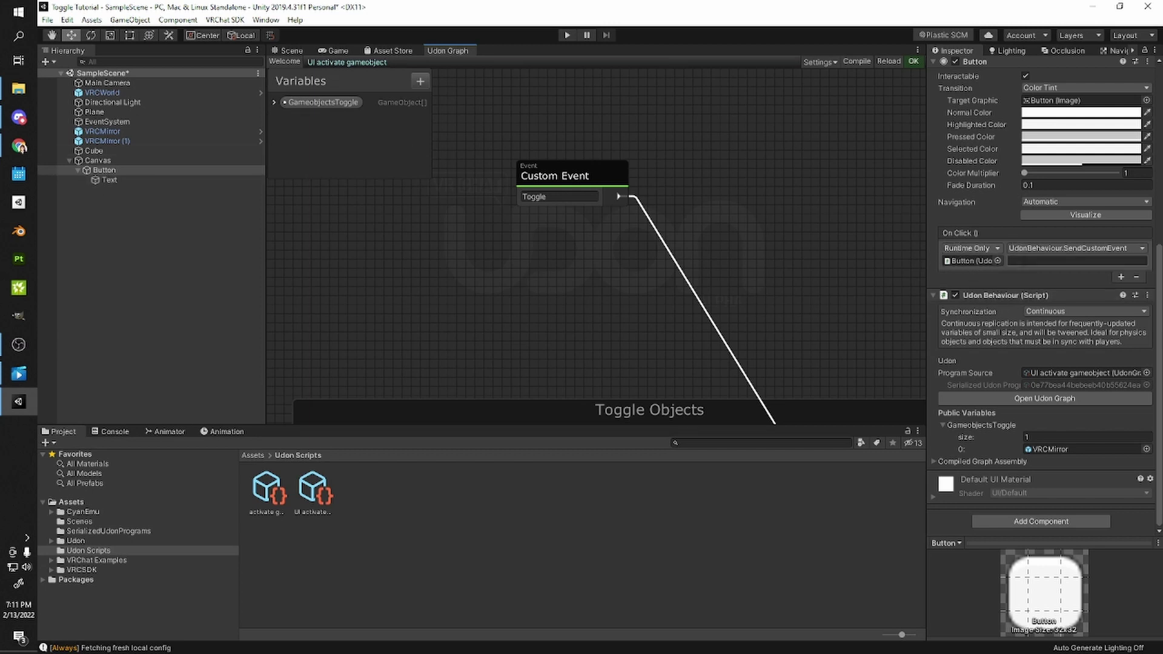
text(Toggle)
click(292, 51)
right_drag(567, 232, 572, 234)
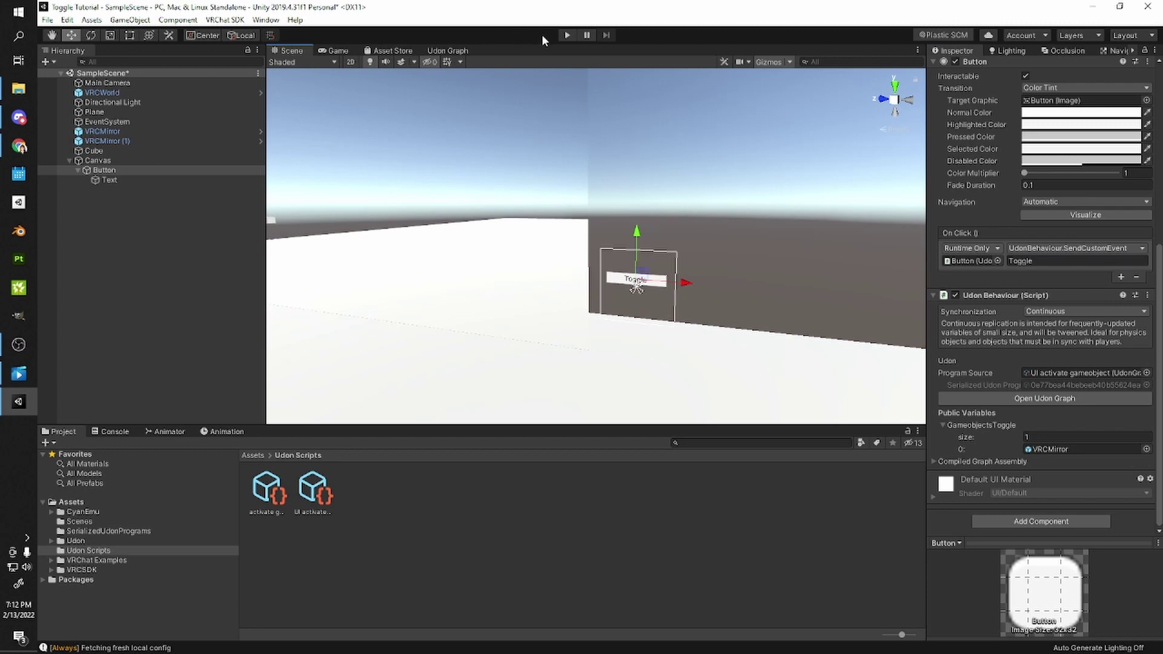
- Run the scene in Play mode, walk up to the UI Toggle button and test it on the VRCMirror
click(567, 35)
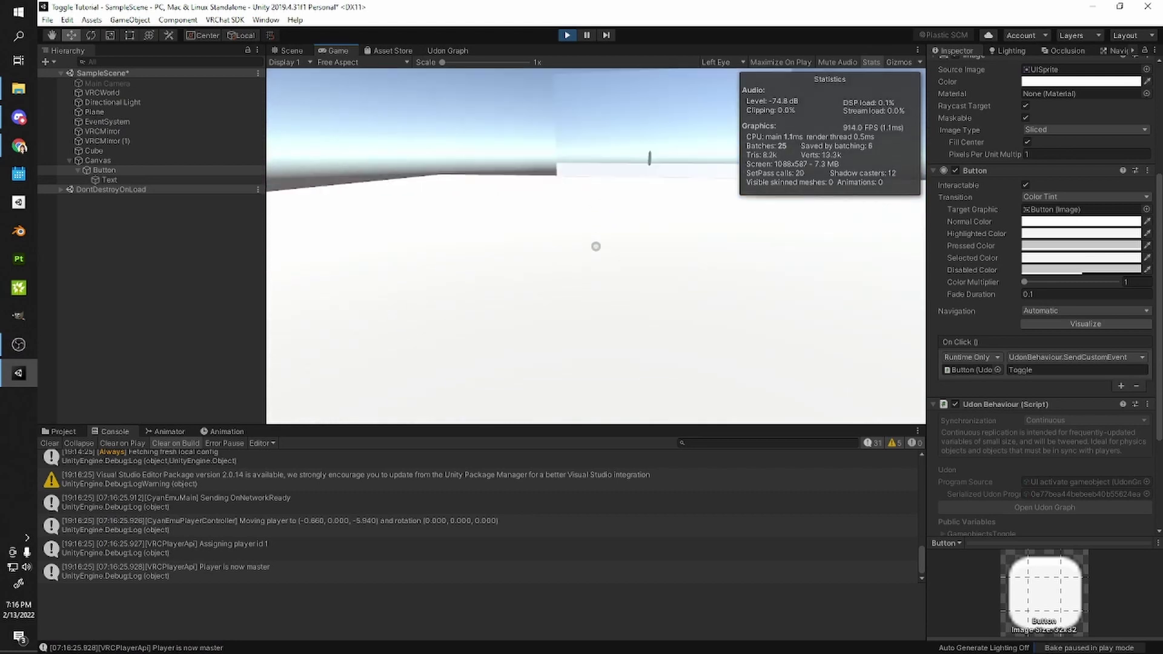
key(w)
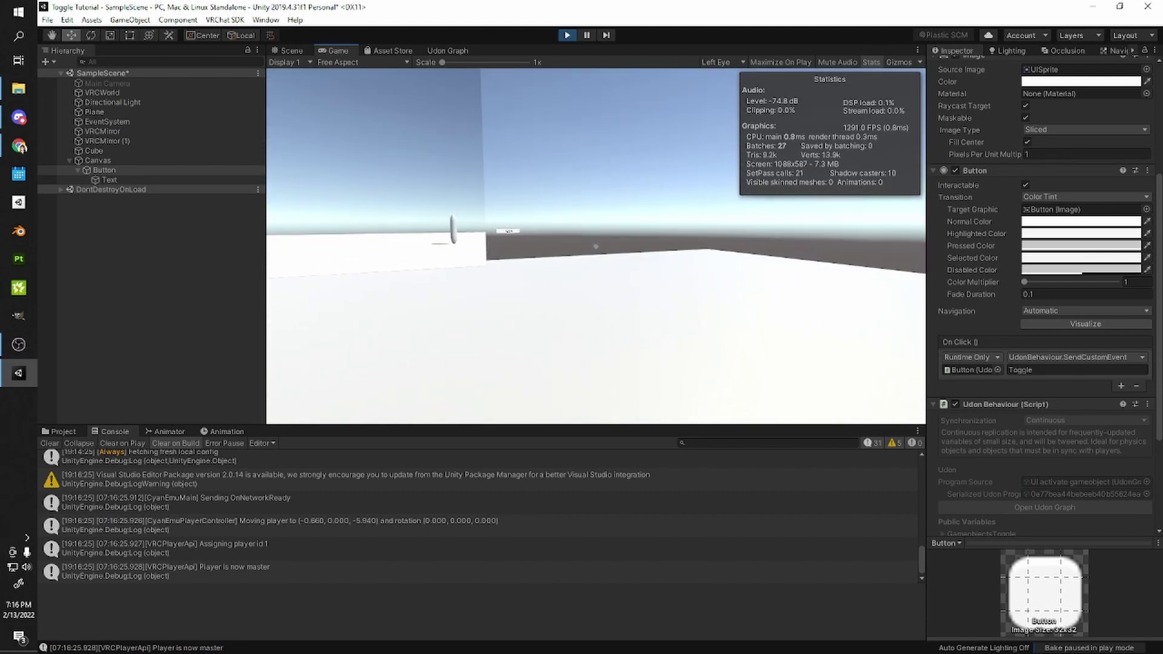
key(w)
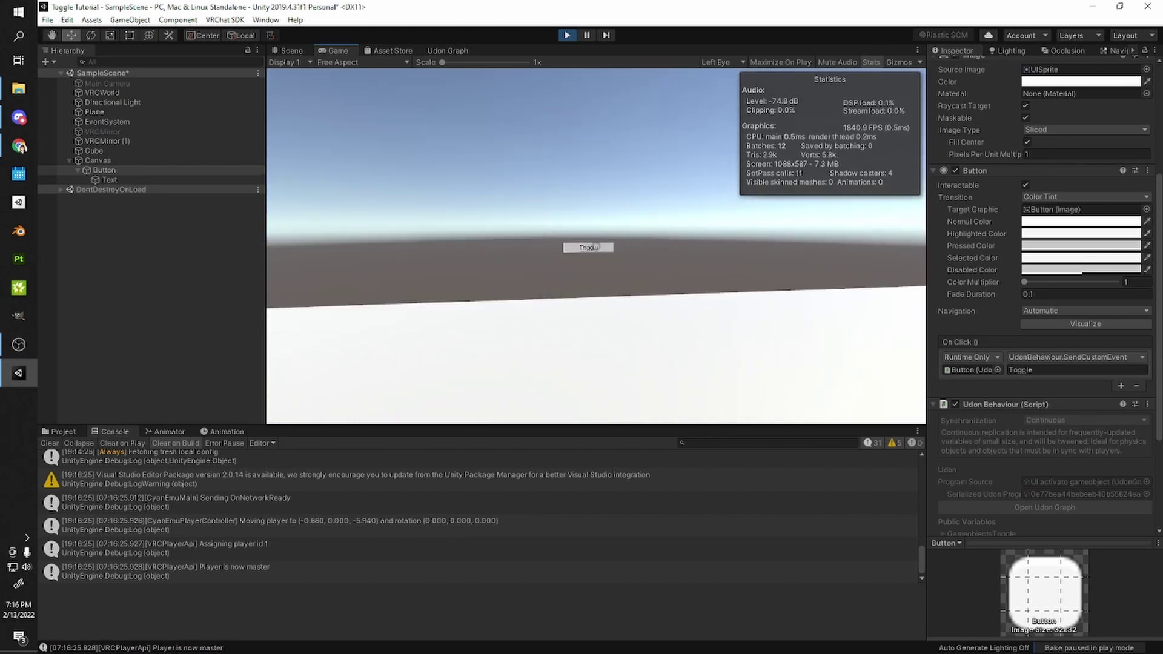
click(596, 245)
key(w)
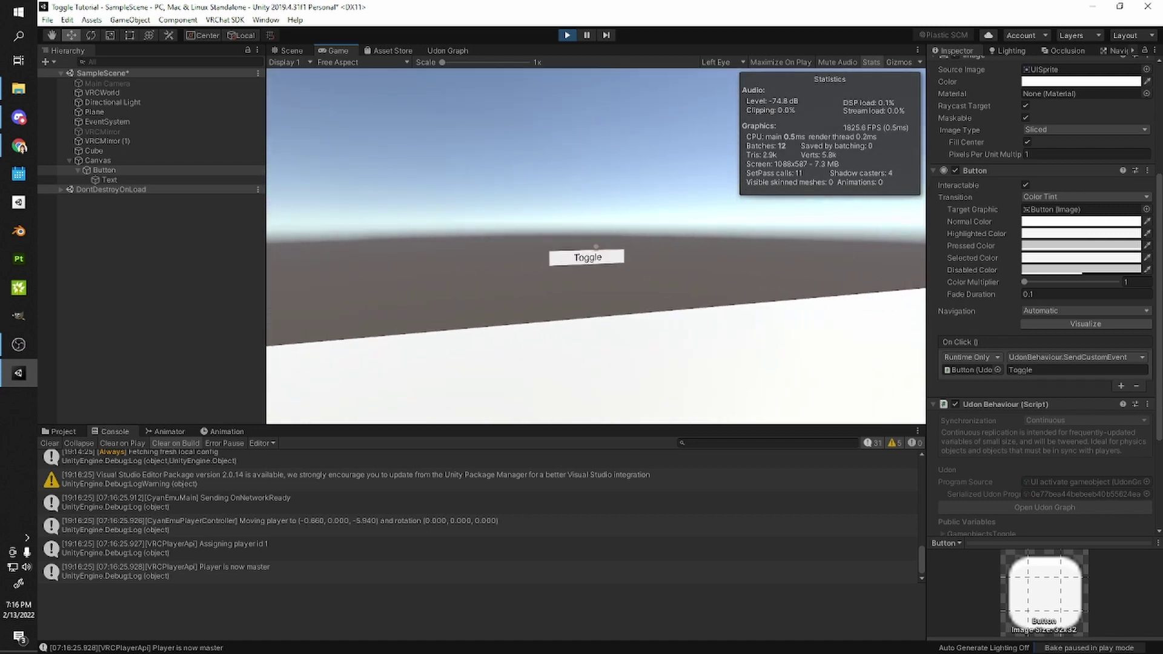
click(596, 246)
click(596, 246)
- Walk to the cube and interact with it to test toggling VRCMirror (1) off and on
key(w)
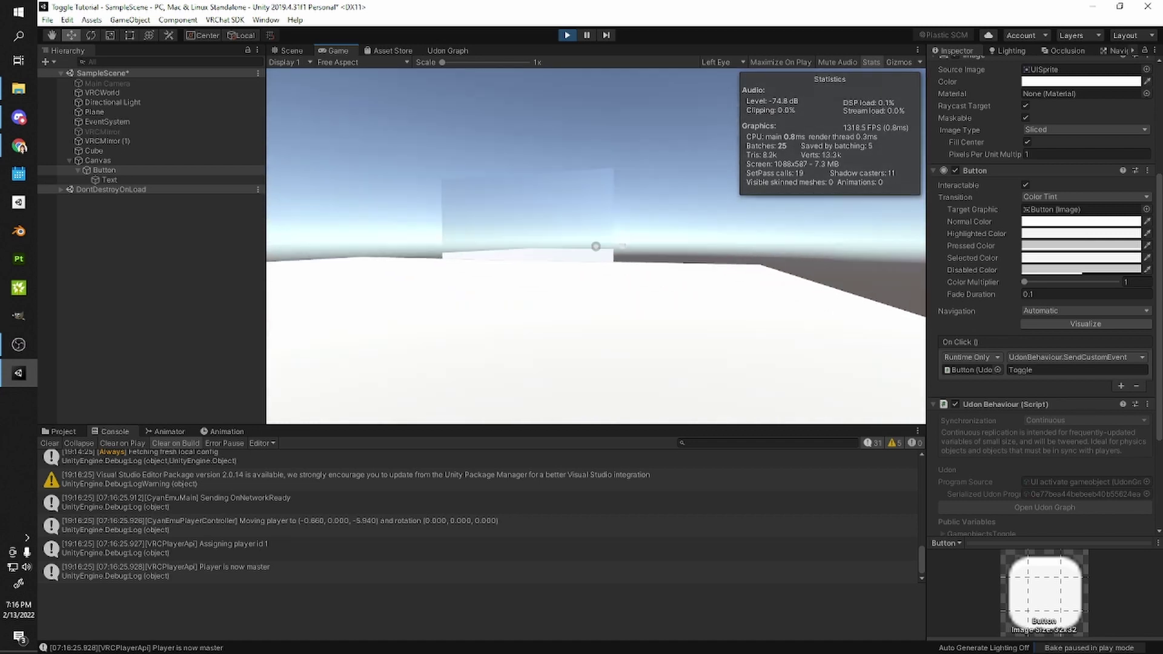
key(w)
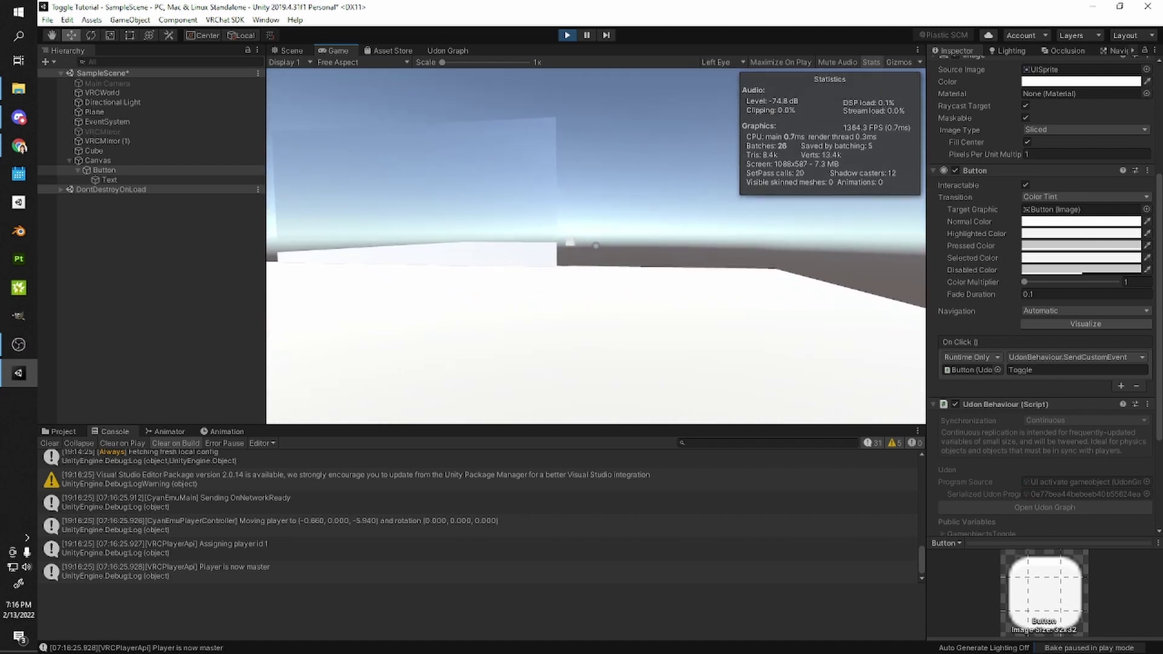
key(w)
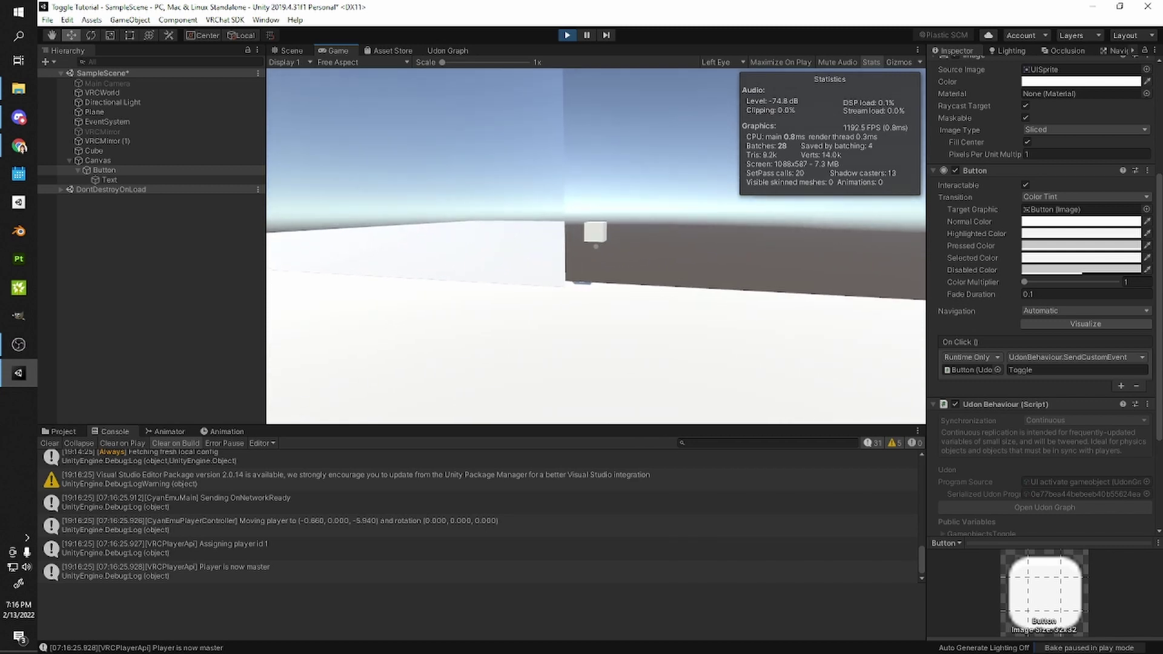
click(596, 246)
click(596, 246)
click(596, 246)
key(w)
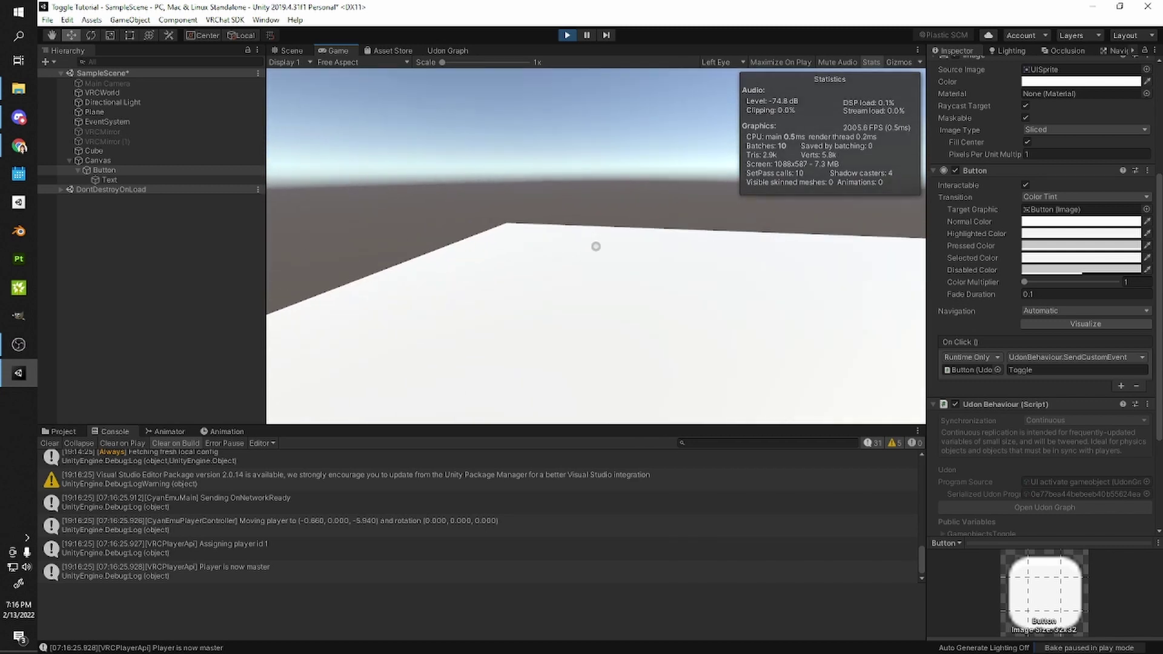
click(596, 246)
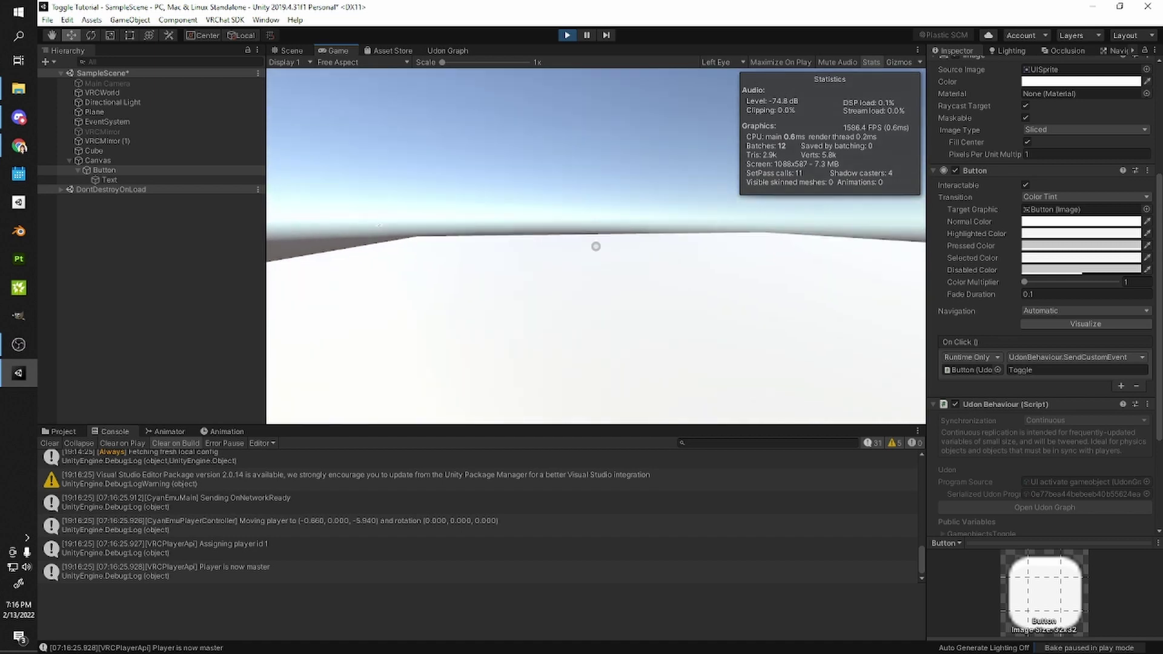
- Walk back to the UI Toggle button and use it to switch VRCMirror back on
key(w)
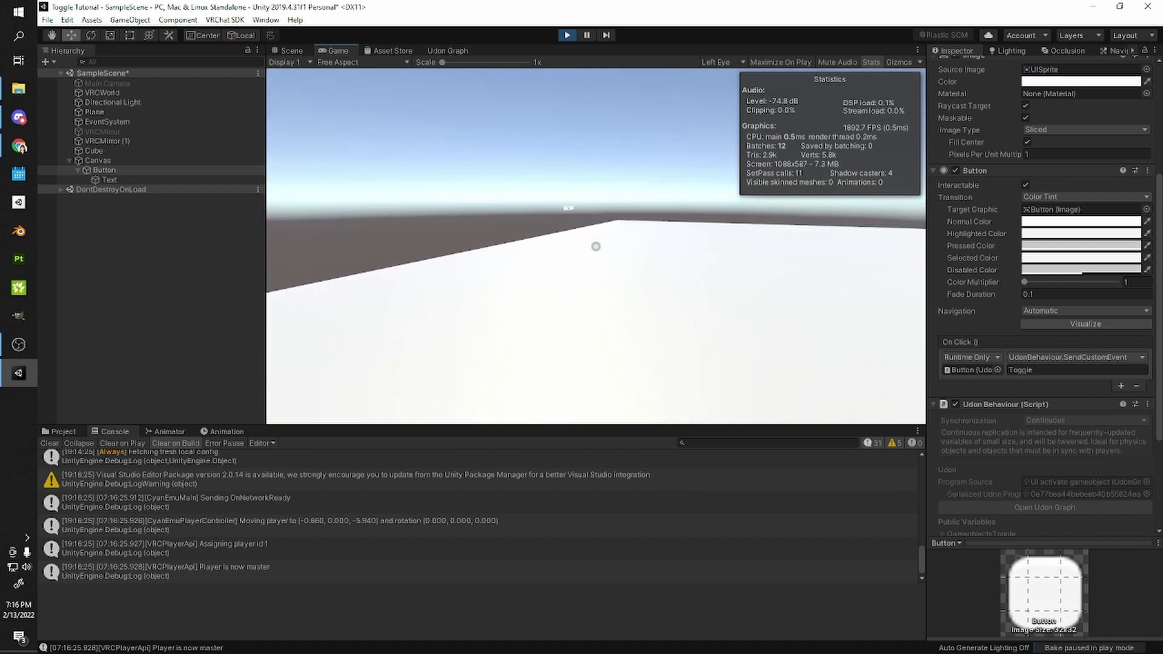
key(w)
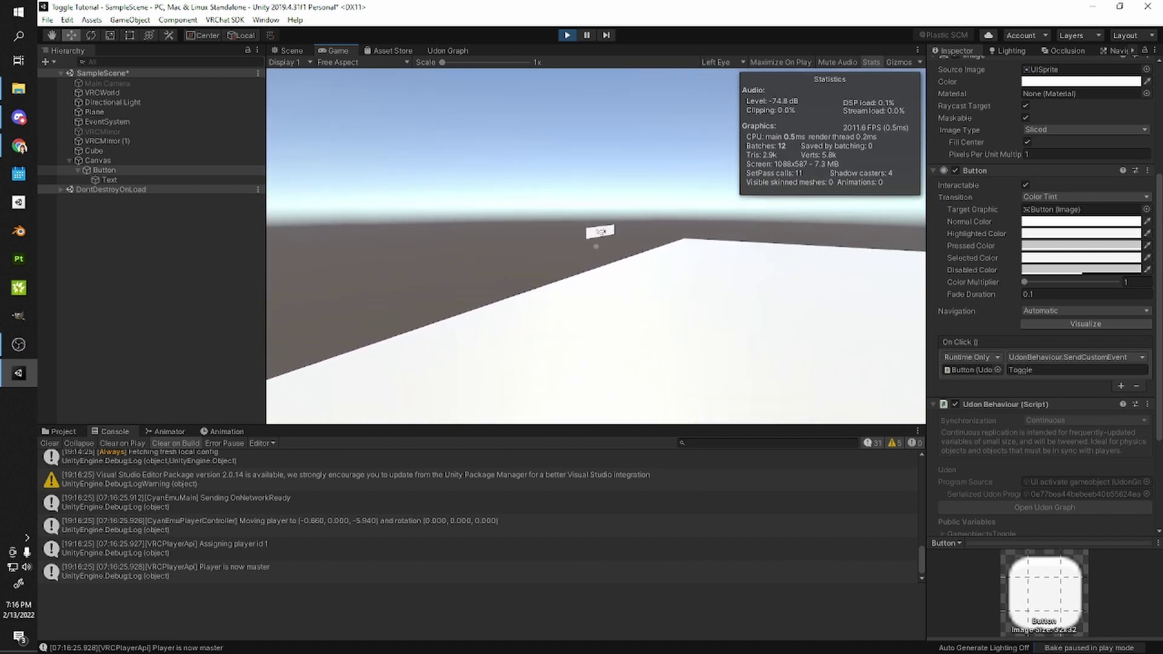
click(596, 246)
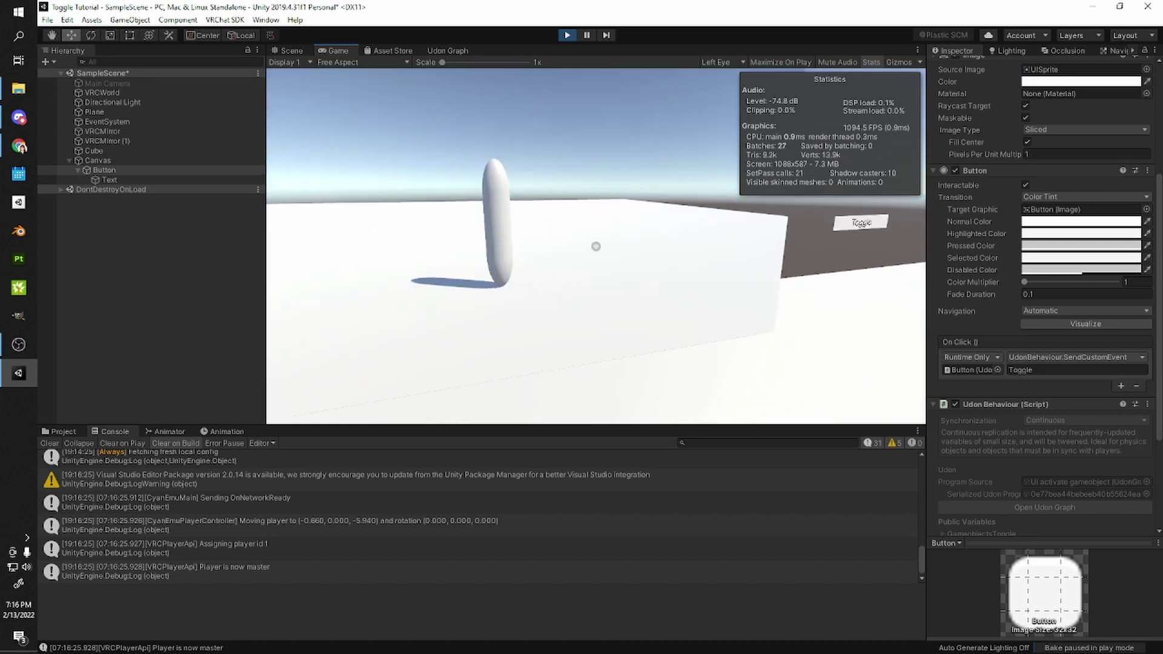